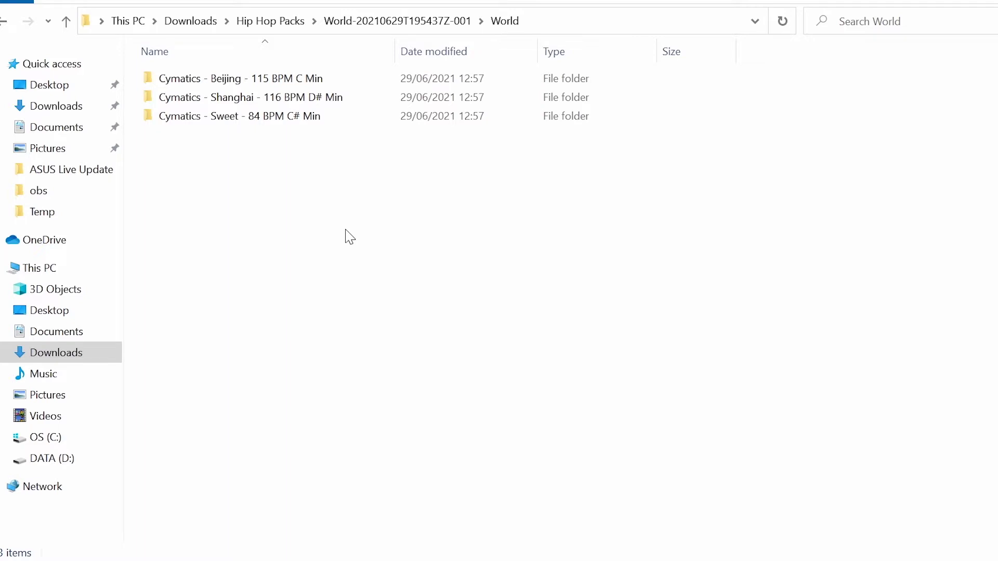
Open the Cymatics - Shanghai - 116 BPM D# Min folder and widen its name column to show the full file names.
left_click(221, 80)
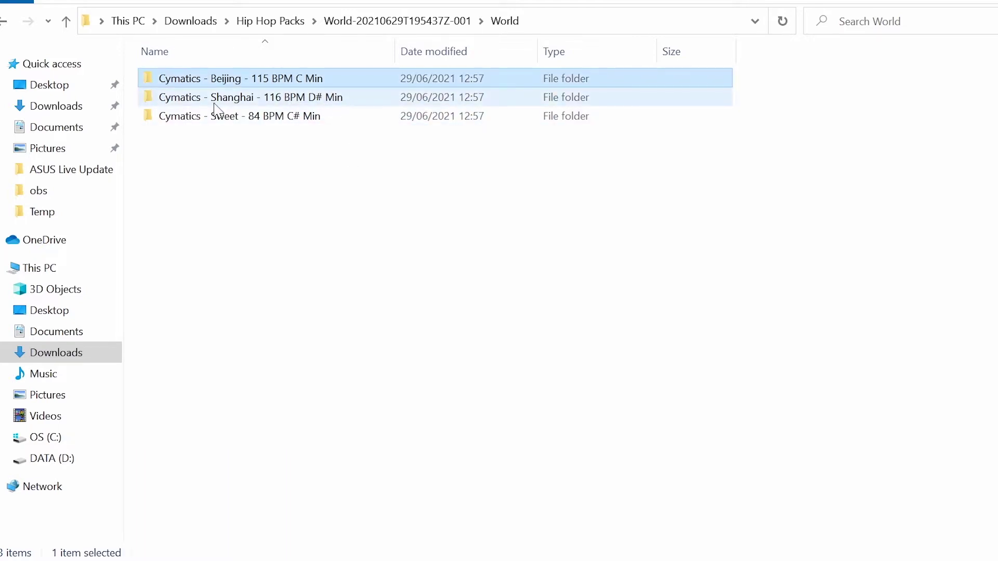
left_click(298, 163)
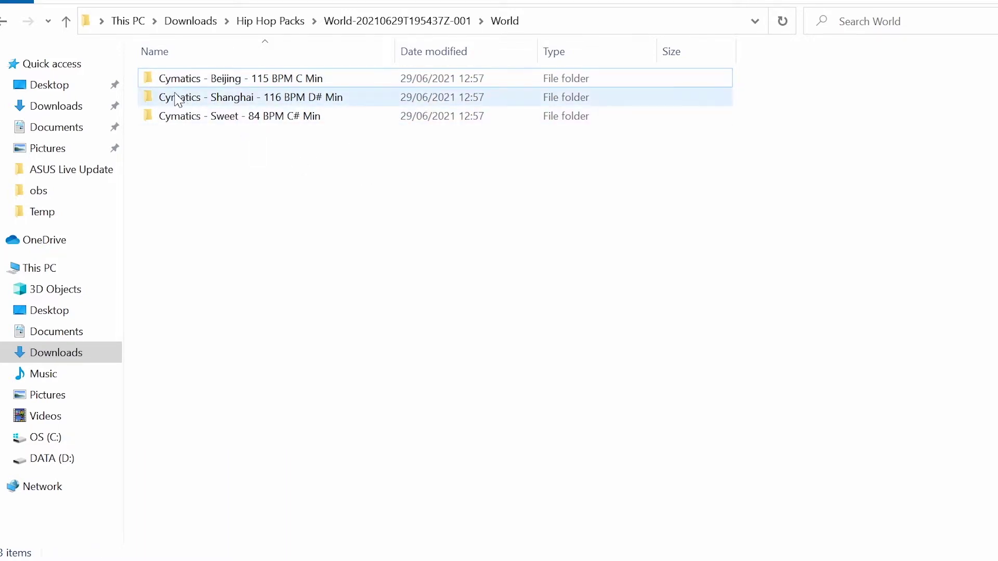
double_click(273, 99)
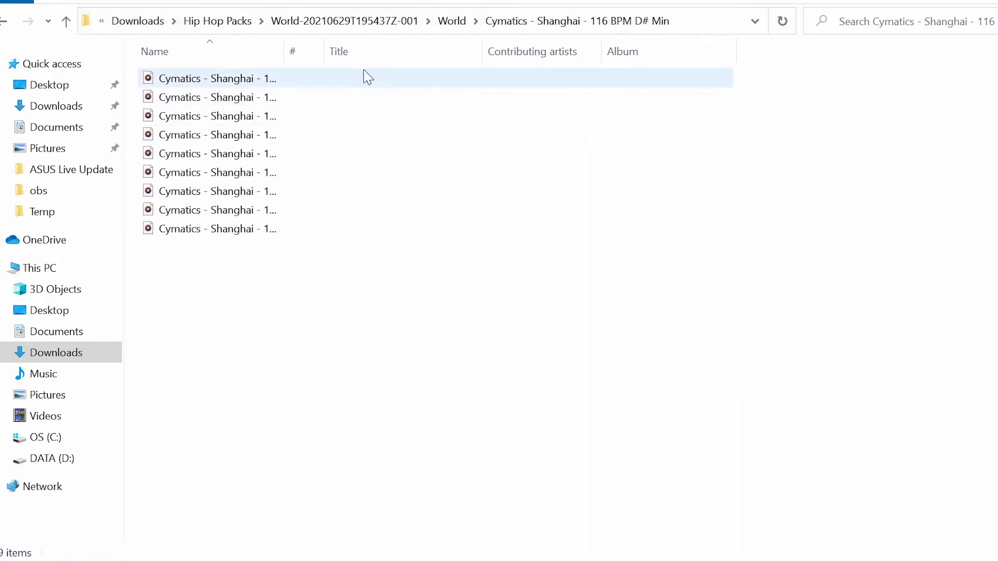
left_click_drag(285, 52, 629, 88)
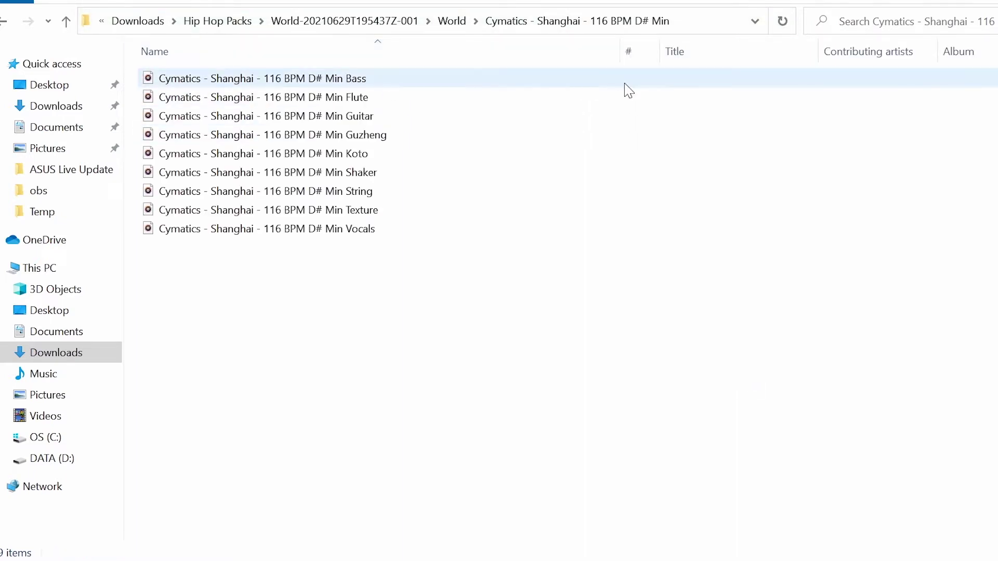
Select all Shanghai stems from Bass to Vocals and place them in the FL Studio playlist on Tracks 1 to 9, starting at bar 1.
left_click(344, 235)
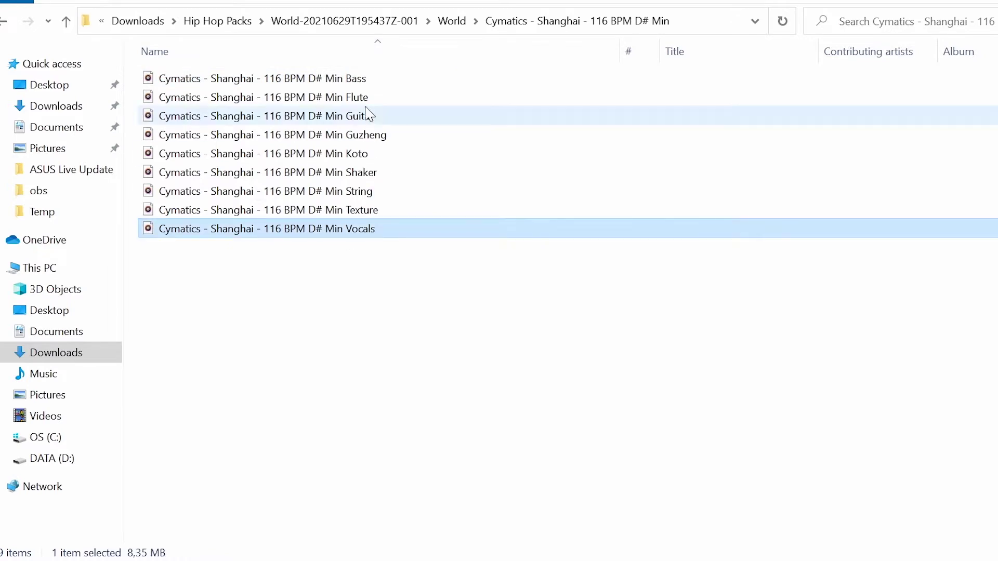
left_click(316, 80, "shift")
left_click_drag(315, 81, 402, 112)
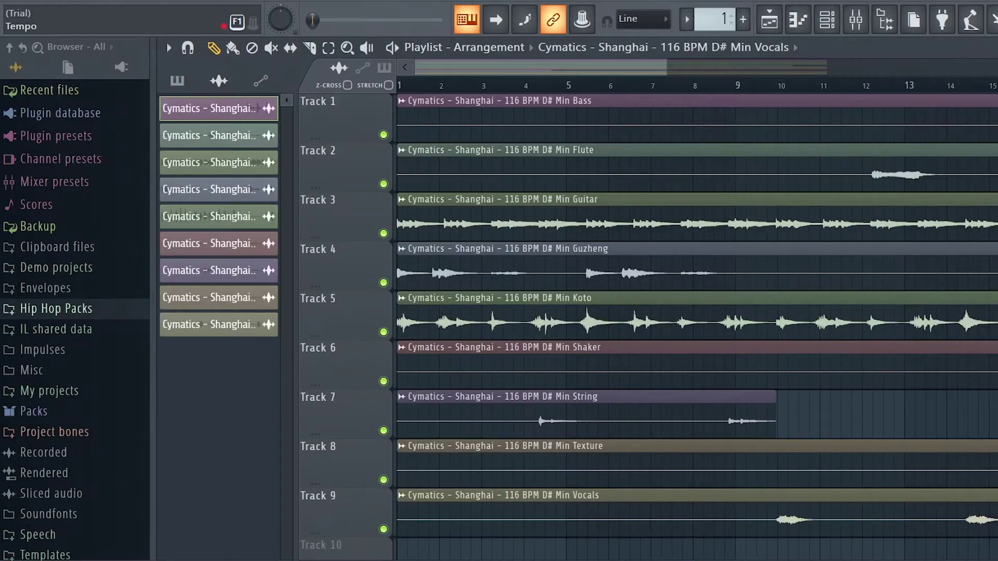
Lower the project tempo to match the 116 BPM stems and play back the whole arrangement.
left_click_drag(421, 1, 421, 10)
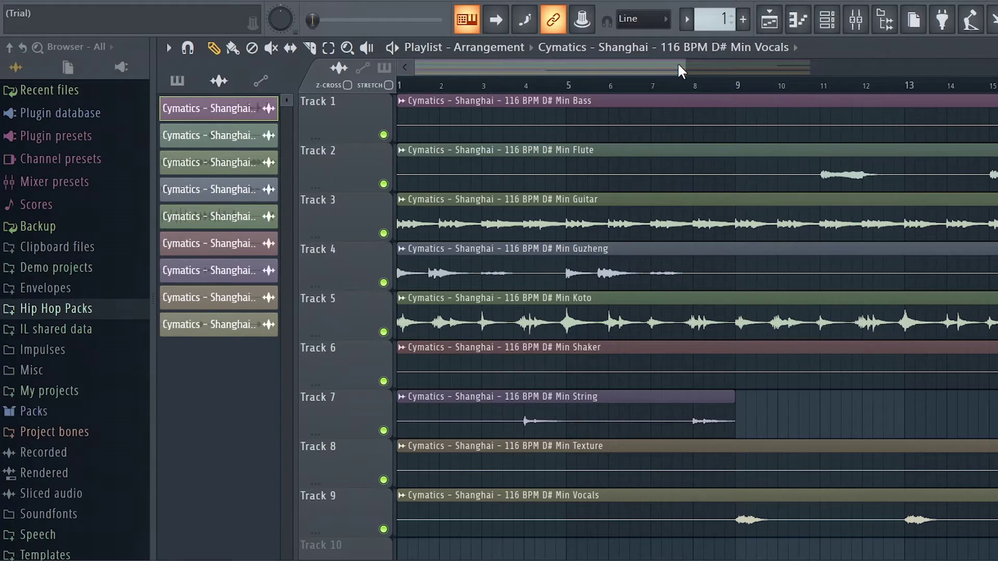
left_click_drag(678, 65, 790, 110)
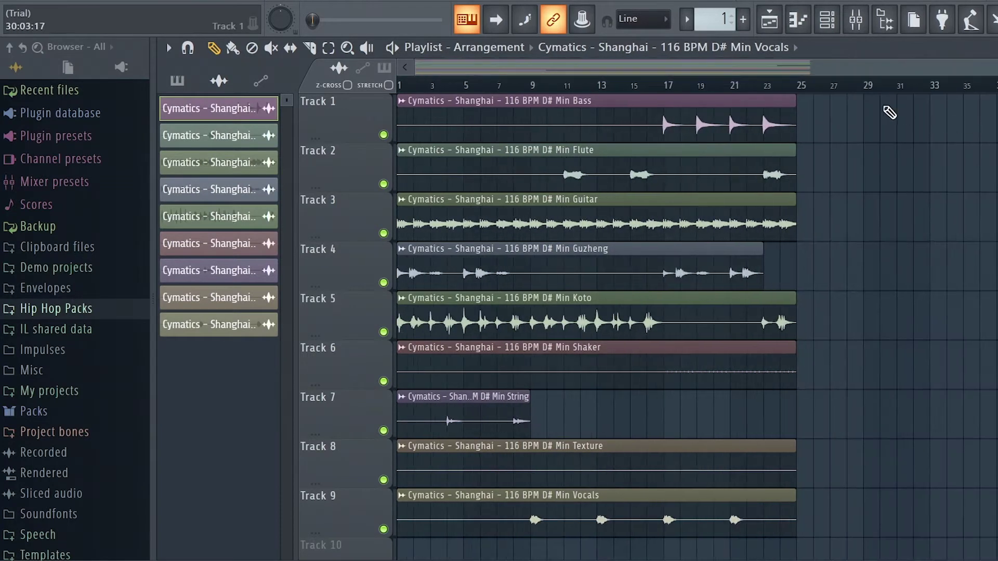
key("space")
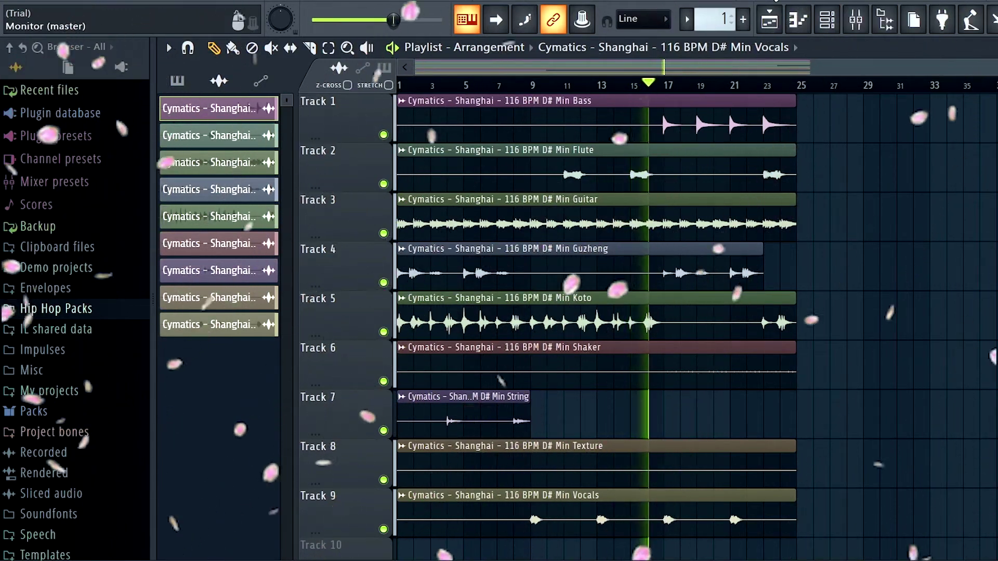
right_click(775, 0)
left_click(816, 19)
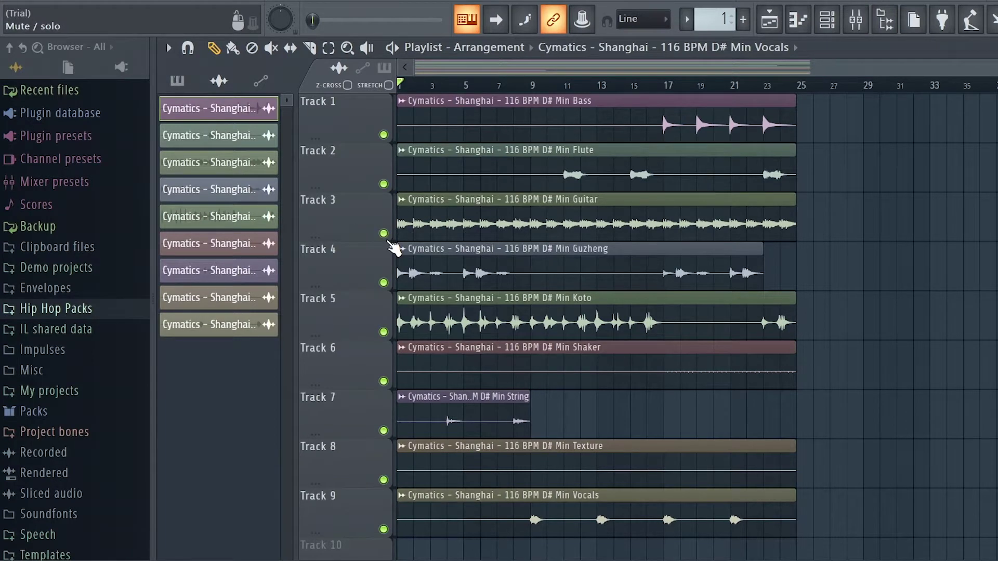
Solo the Guitar stem on Track 3 and listen to it.
right_click(388, 240)
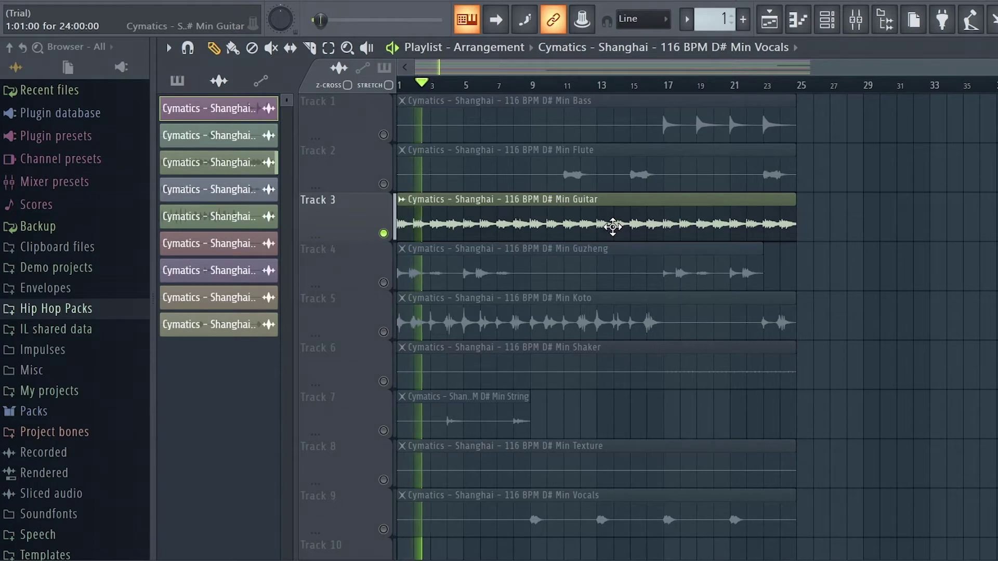
key("space")
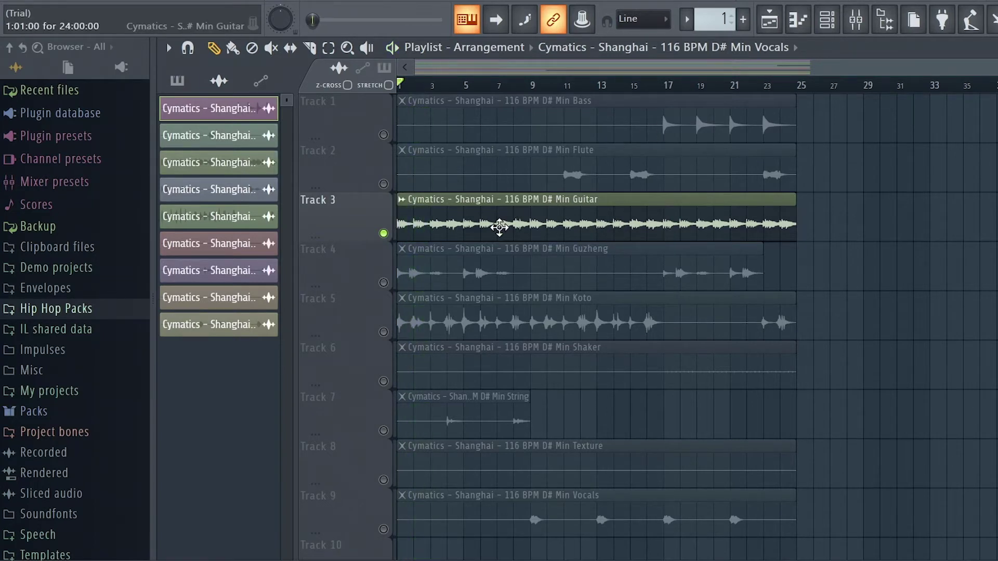
Reverse the Guitar sample on Track 3 in its channel settings and listen to the result.
double_click(512, 240)
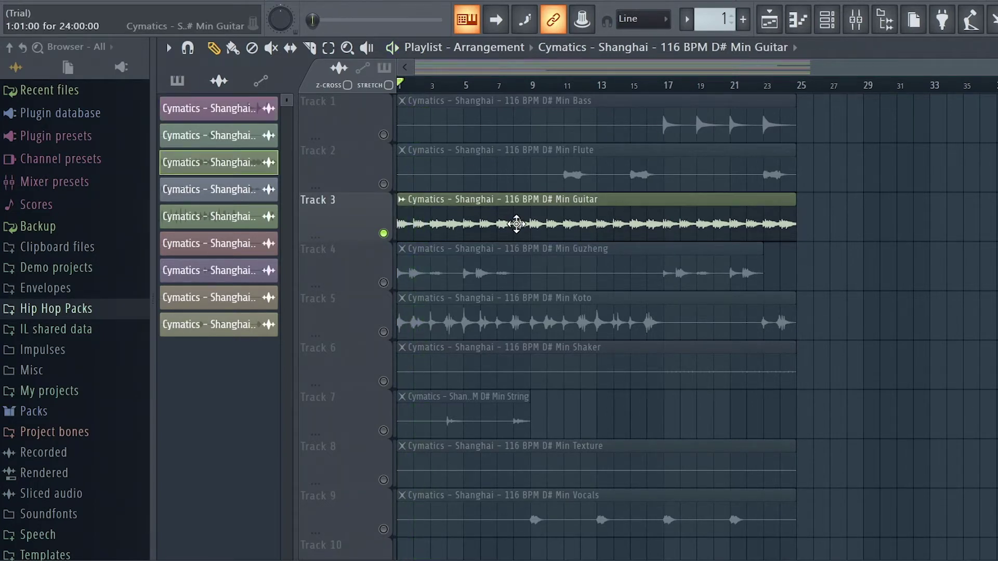
left_click_drag(585, 120, 585, 117)
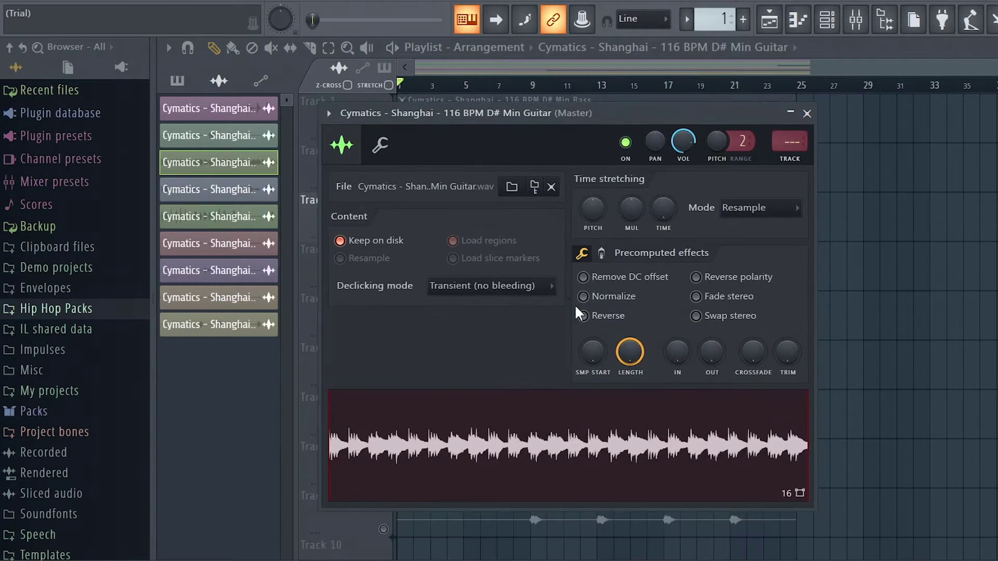
left_click(584, 316)
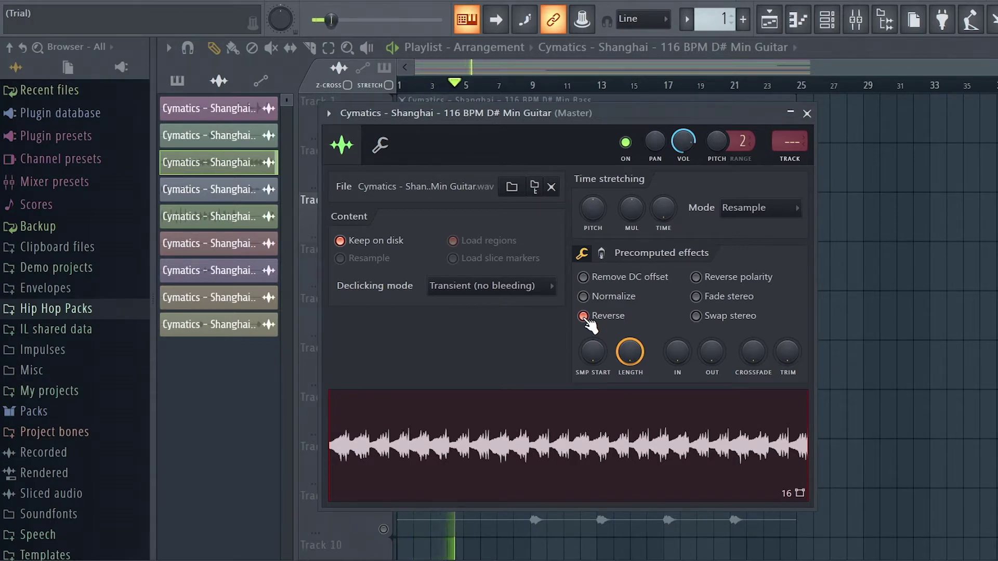
key("space")
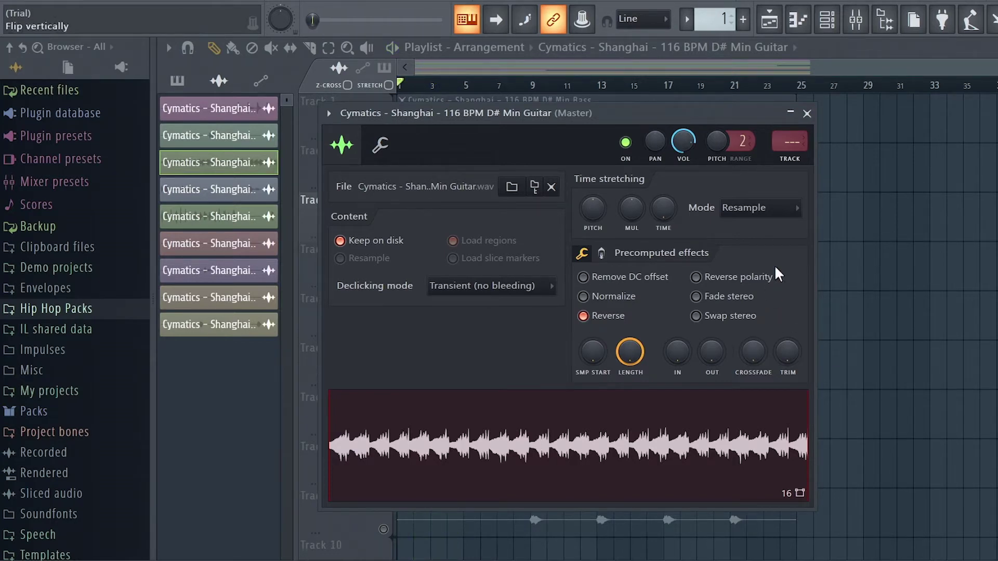
left_click(807, 113)
Move the Guitar clip from Track 3 to bar 1 of Track 11 and unmute Tracks 10 and 11.
scroll(506, 154, "down", 1)
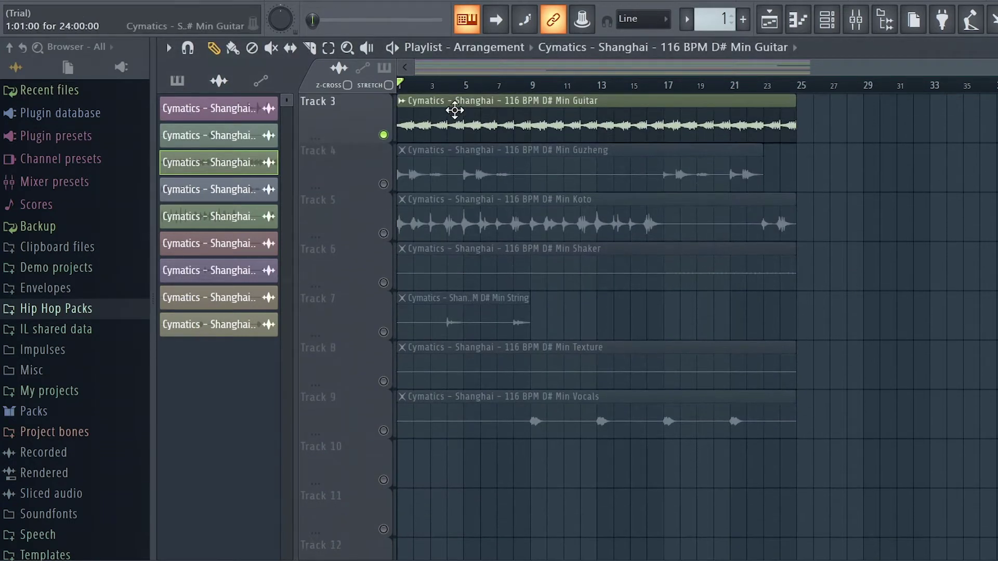
left_click_drag(455, 110, 469, 492)
scroll(409, 434, "down", 1)
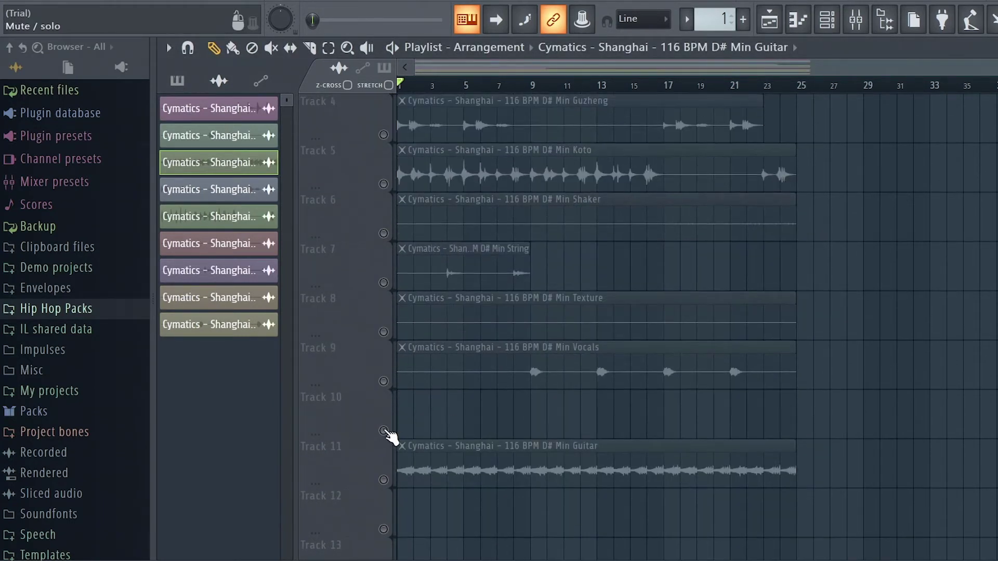
left_click(384, 480)
scroll(602, 441, "down", 1)
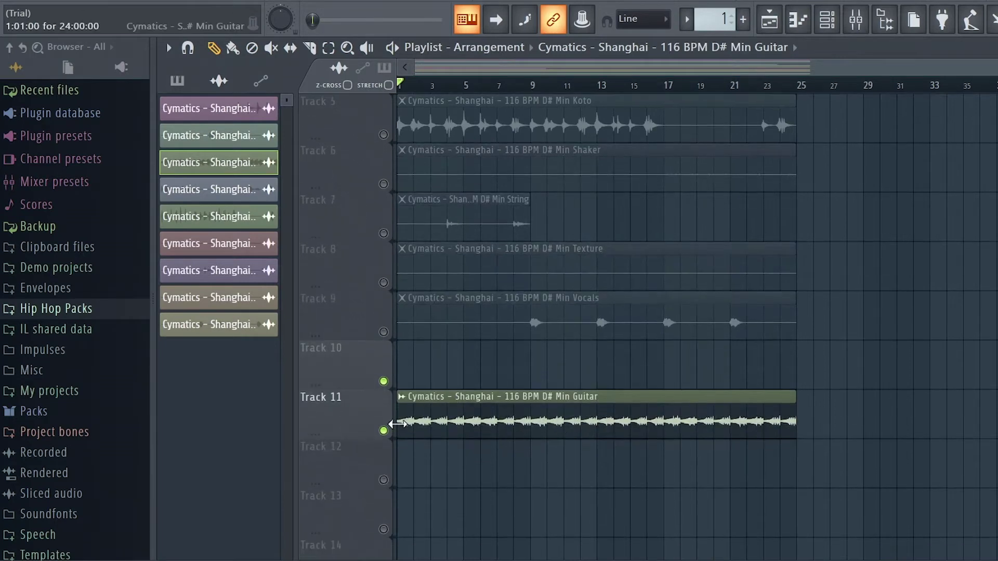
left_click(402, 398)
left_click(537, 362)
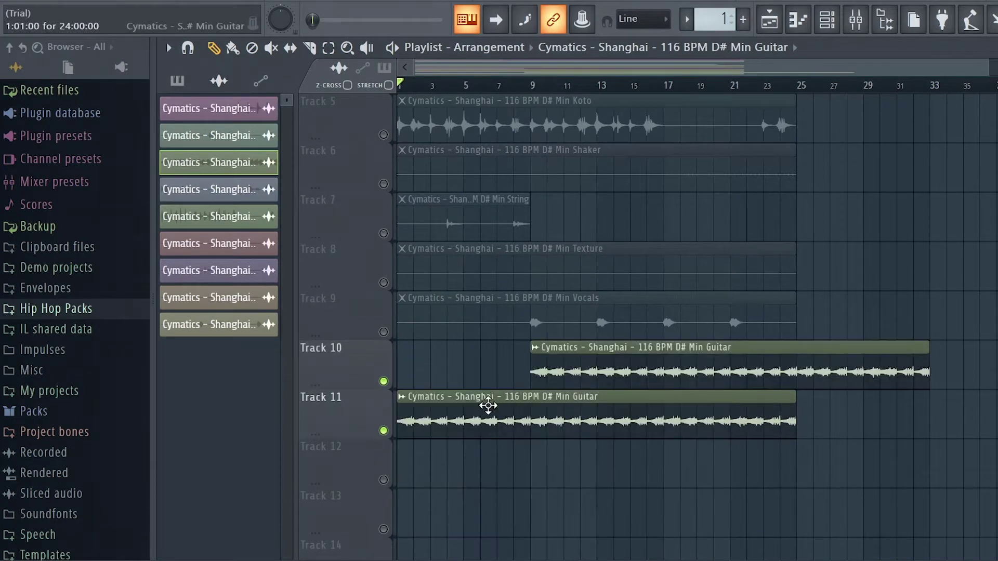
right_click(549, 375)
Turn off the Reverse effect on the Guitar sample and close its channel settings.
double_click(514, 422)
left_click(584, 314)
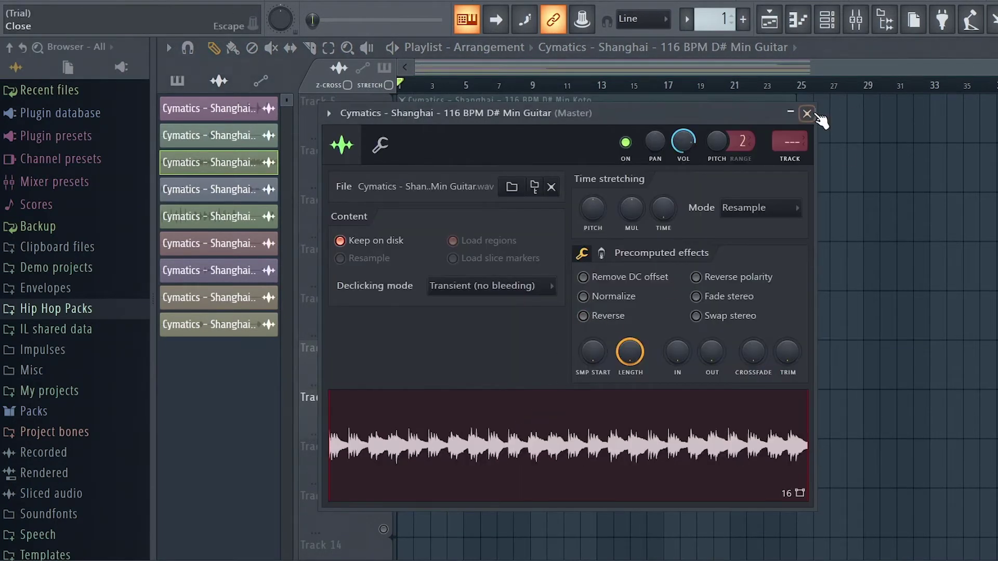
left_click(804, 107)
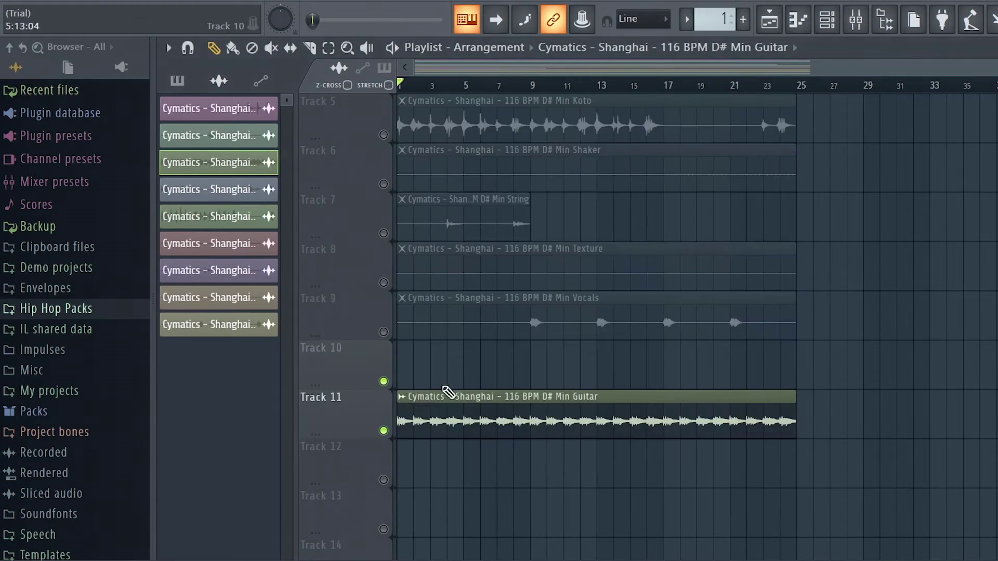
Make the Guitar clip on Track 11 unique so it can be edited separately from the original sample.
left_click(403, 397)
left_click(615, 374)
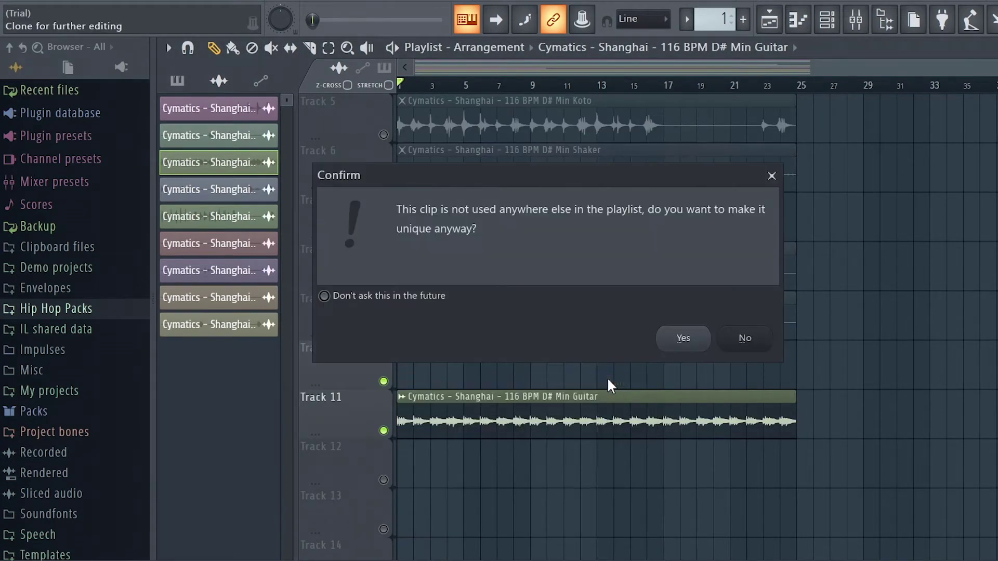
key("Return")
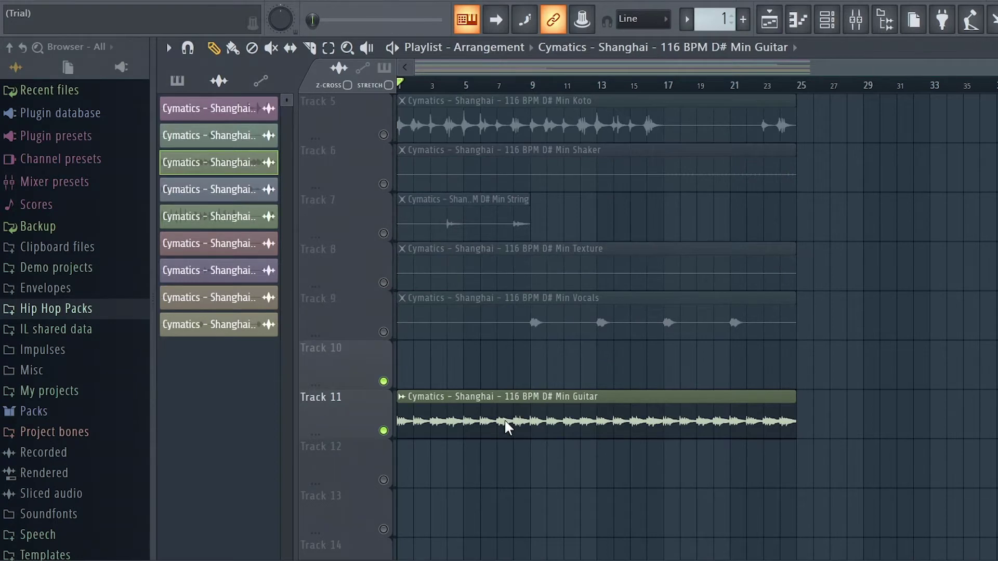
Enable Reverse for the unique Guitar copy on Track 11 and close its channel settings.
double_click(513, 417)
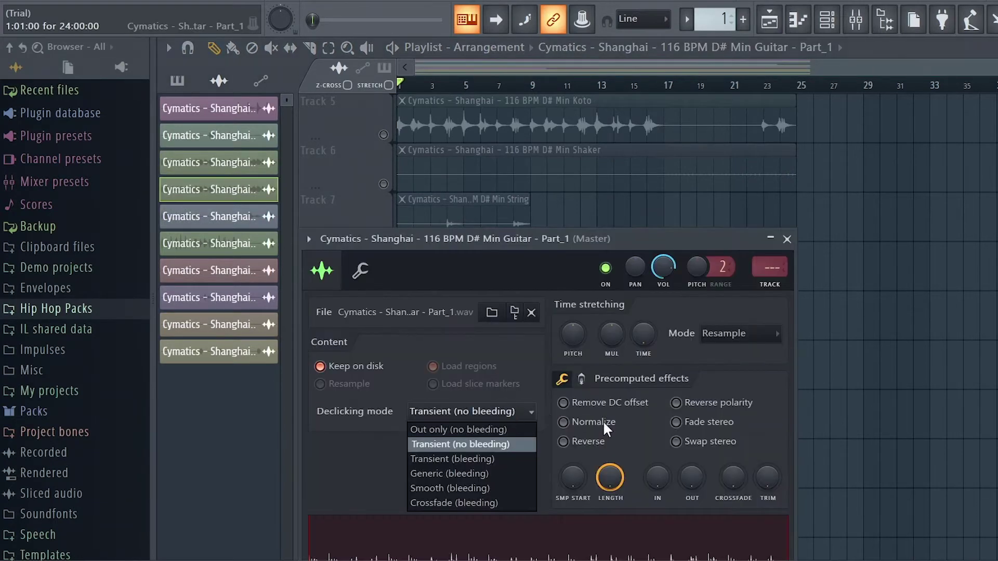
left_click(602, 443)
left_click(786, 239)
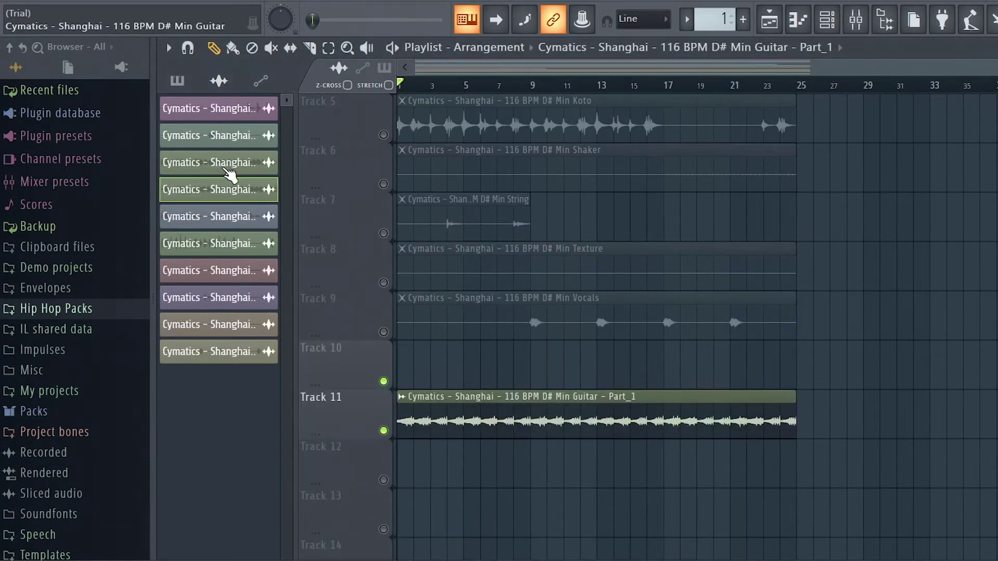
Place the original Guitar clip on Track 10 at bar 1 and set the reversed copy's channel volume to 58%.
left_click_drag(208, 162, 401, 370)
double_click(422, 410)
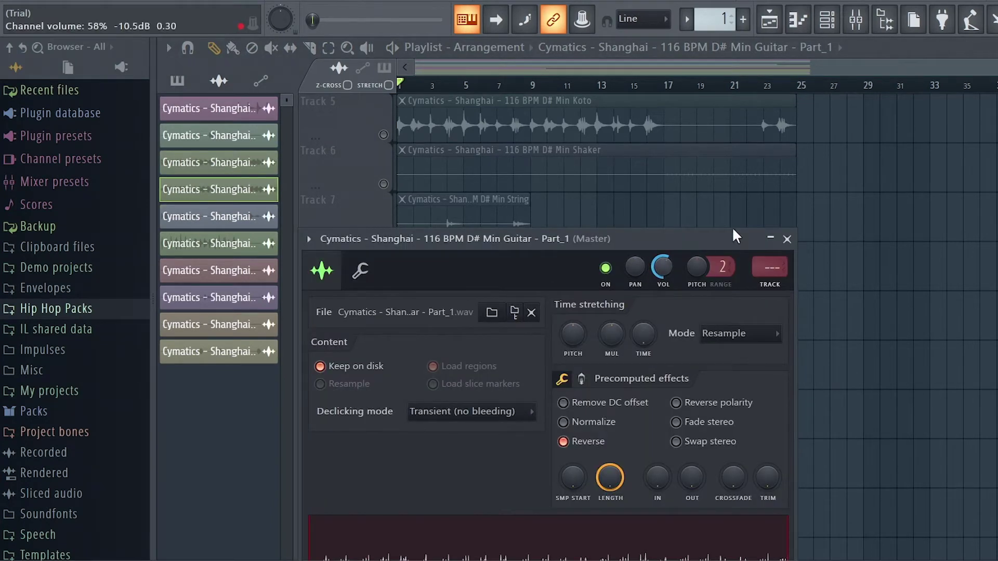
left_click(786, 238)
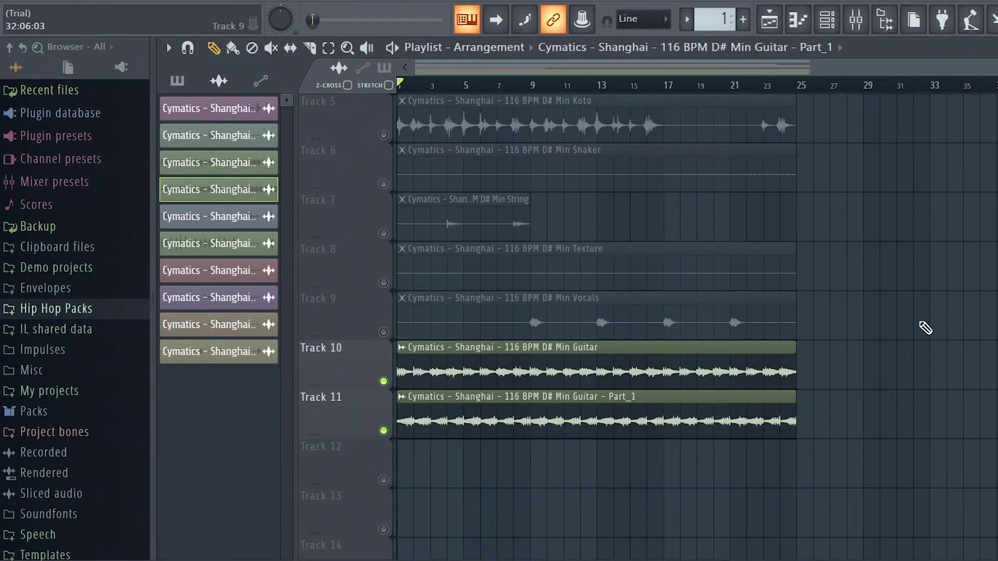
Play the original and reversed guitars together, and set the reversed copy's channel volume to 50%.
key("space")
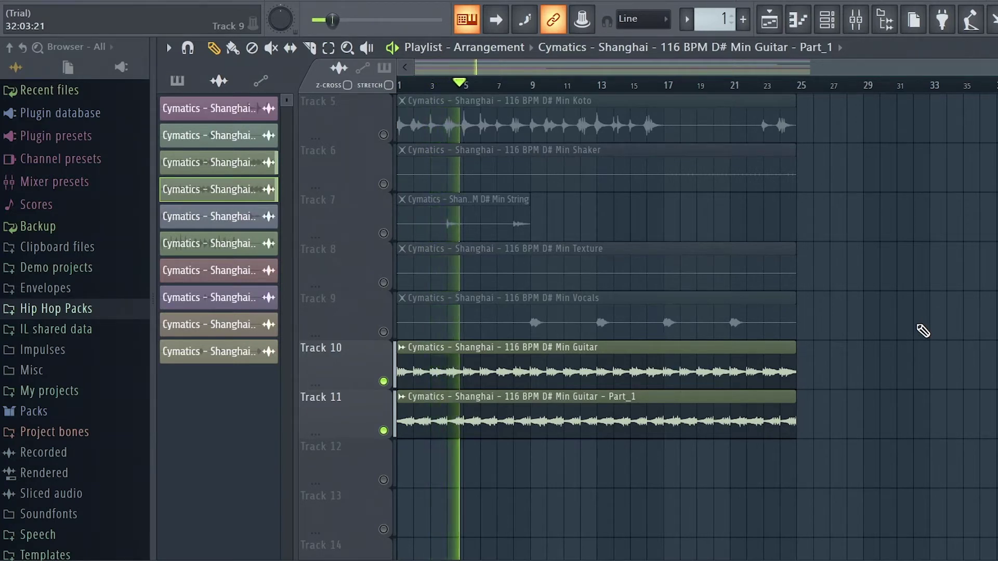
left_click(916, 328)
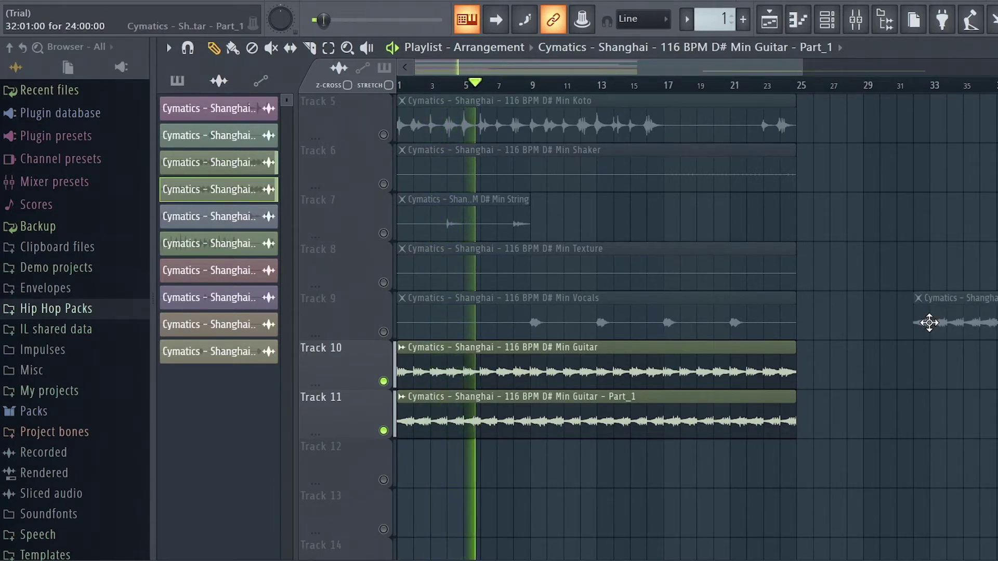
right_click(930, 326)
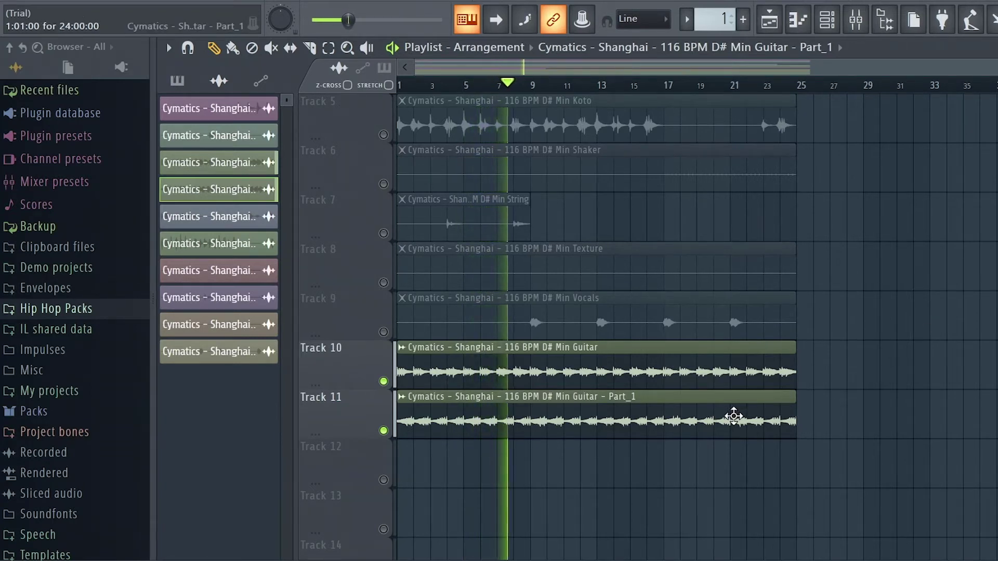
key("space")
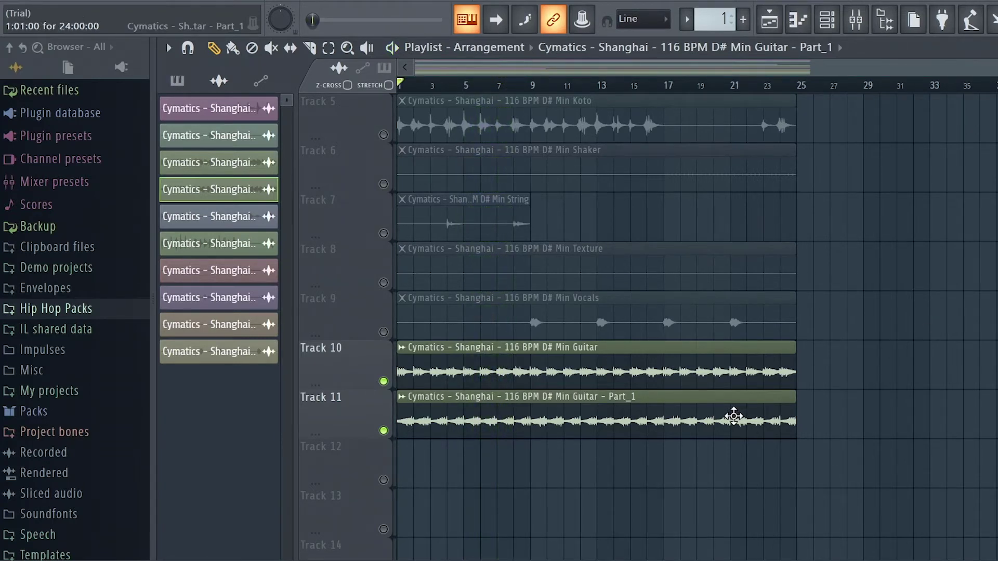
double_click(733, 417)
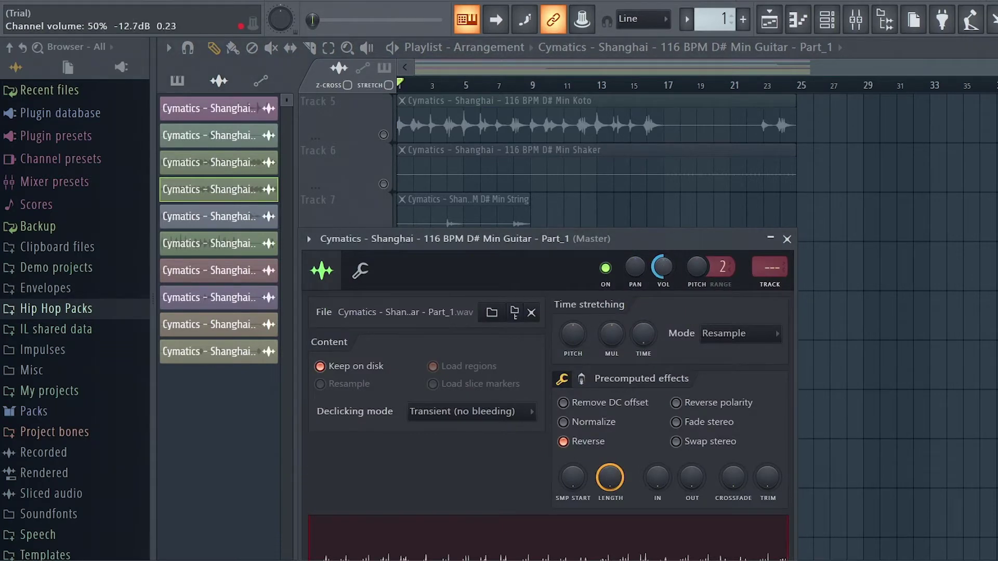
left_click(787, 240)
Route the original Guitar channel to mixer track 5 and mute the reversed copy on Track 11.
left_click(827, 19)
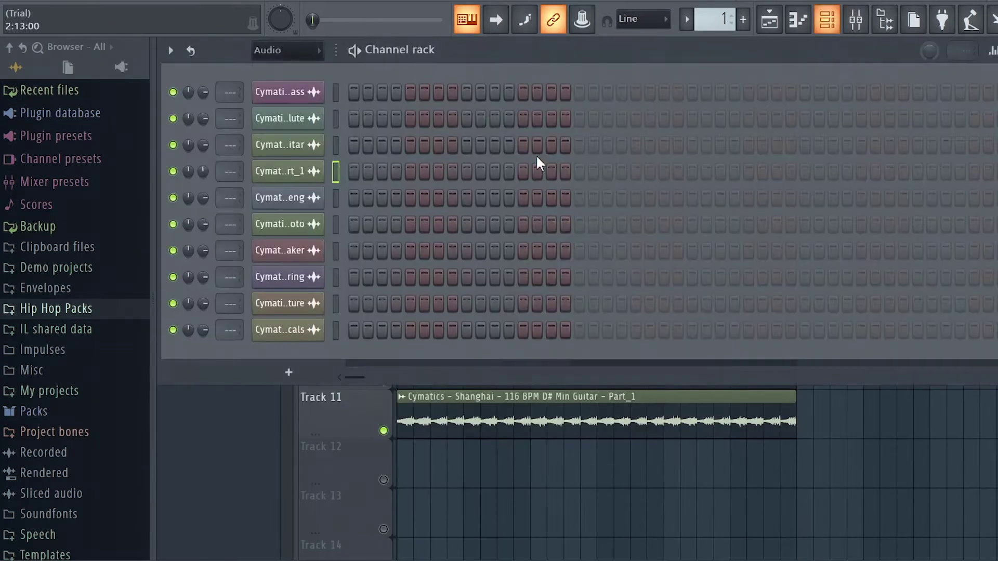
left_click(336, 146)
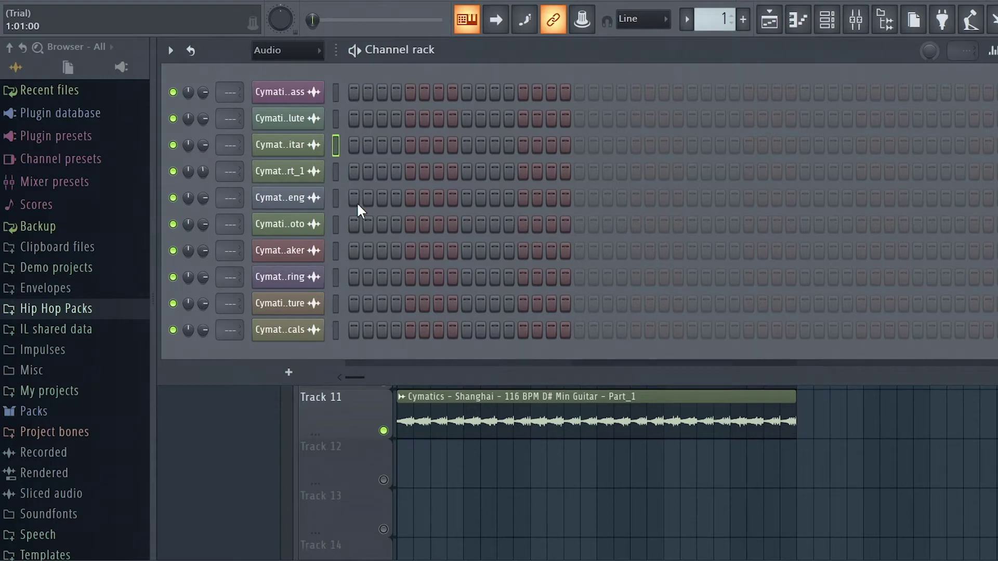
key("ctrl+l")
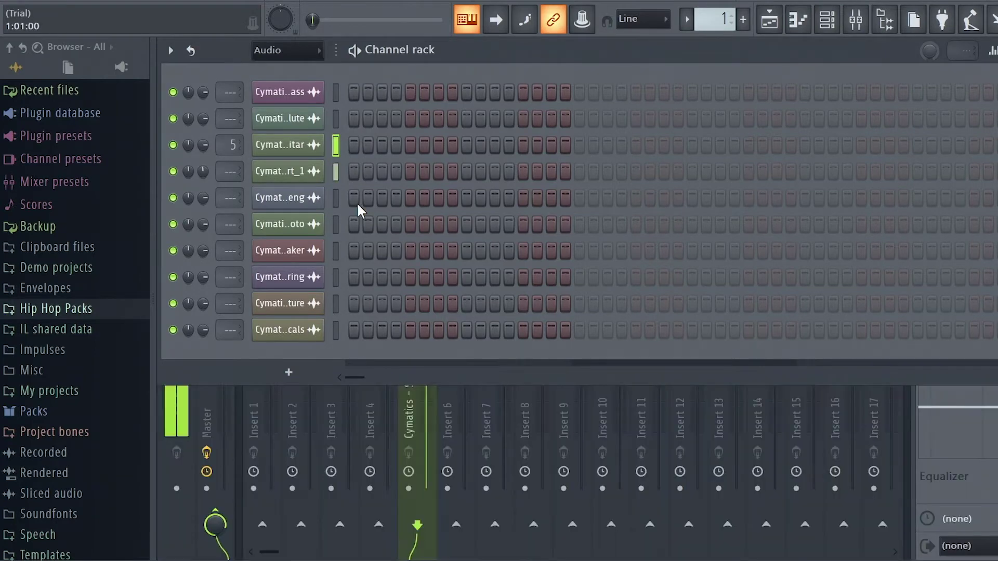
key("F6")
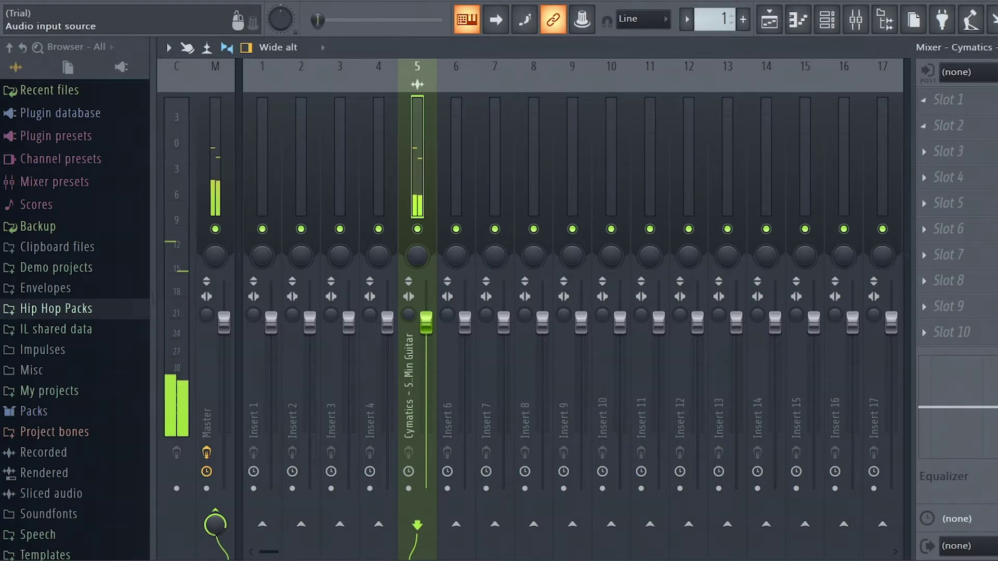
key("F5")
left_click(383, 431)
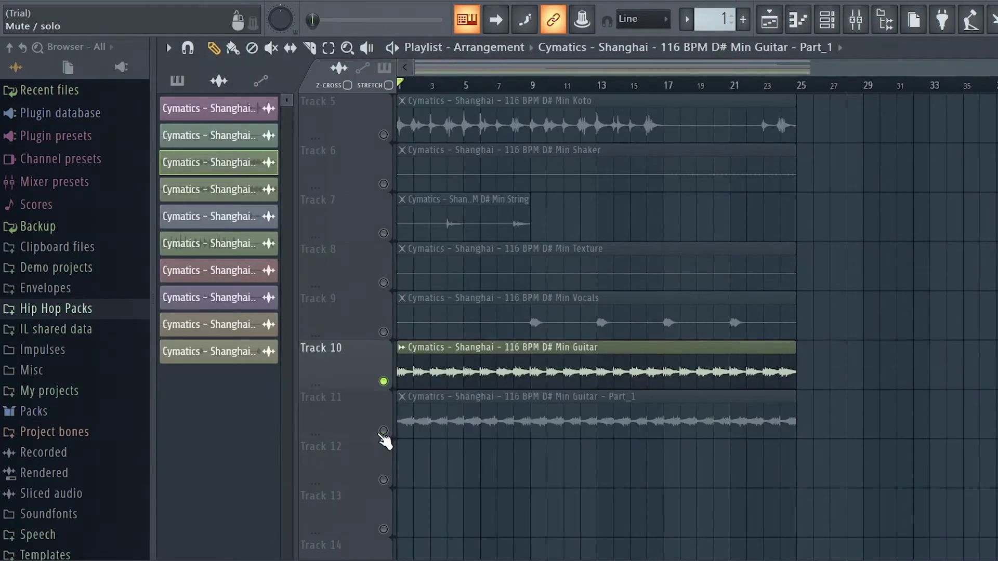
Add Fruity Reeverb 2 in slot 1 of the Guitar's mixer track and raise its wet level.
left_click(855, 20)
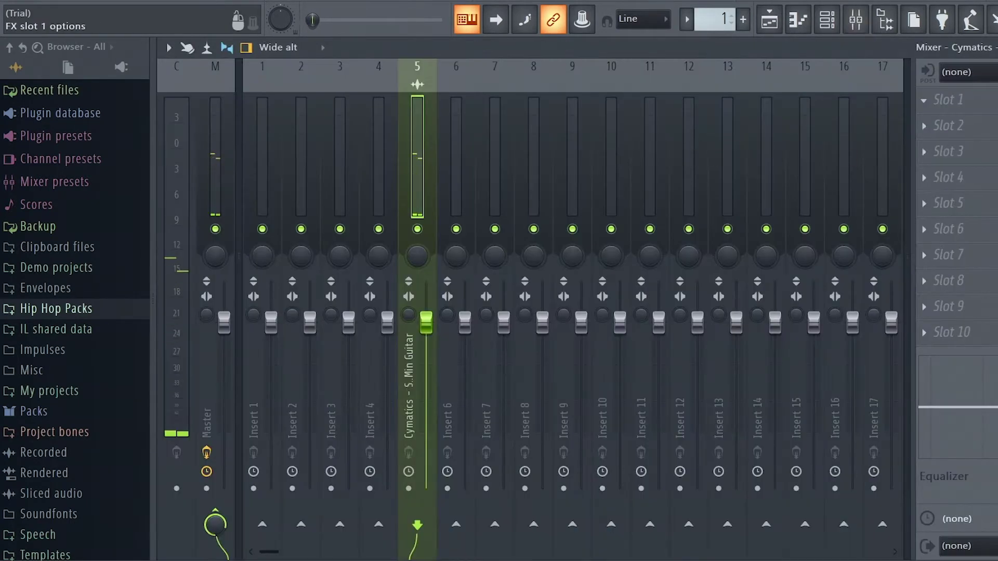
left_click(951, 152)
left_click(603, 168)
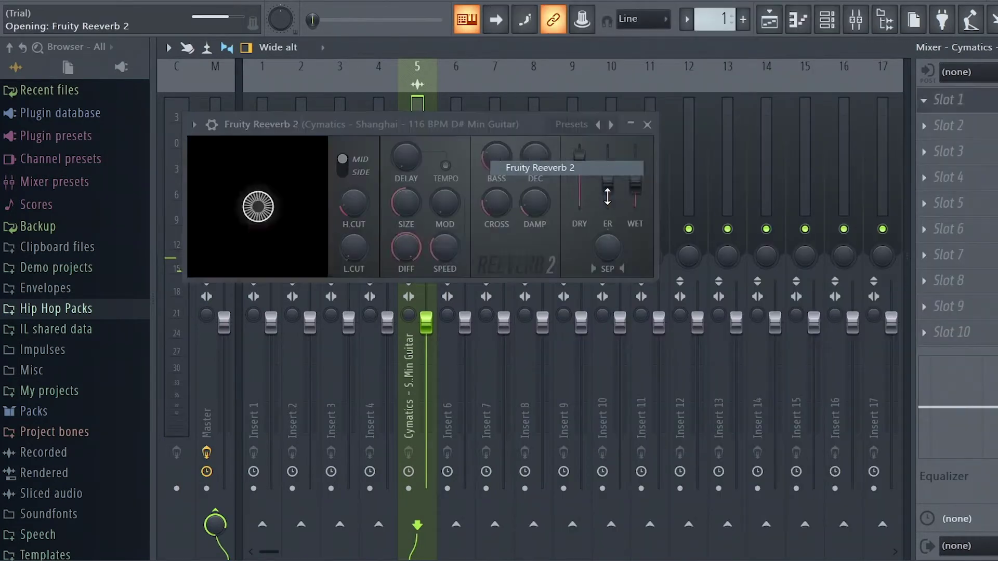
left_click_drag(644, 199, 635, 163)
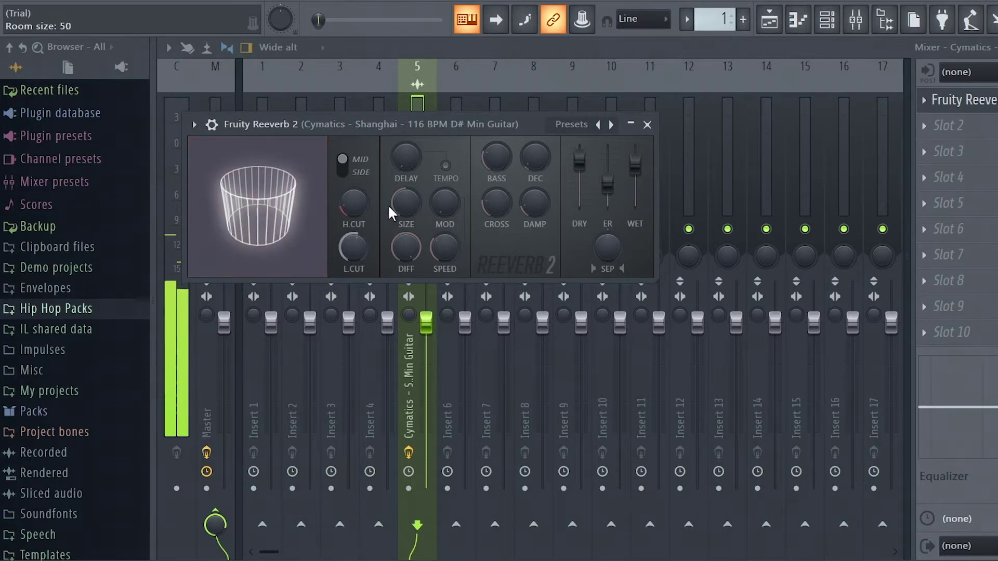
left_click(647, 125)
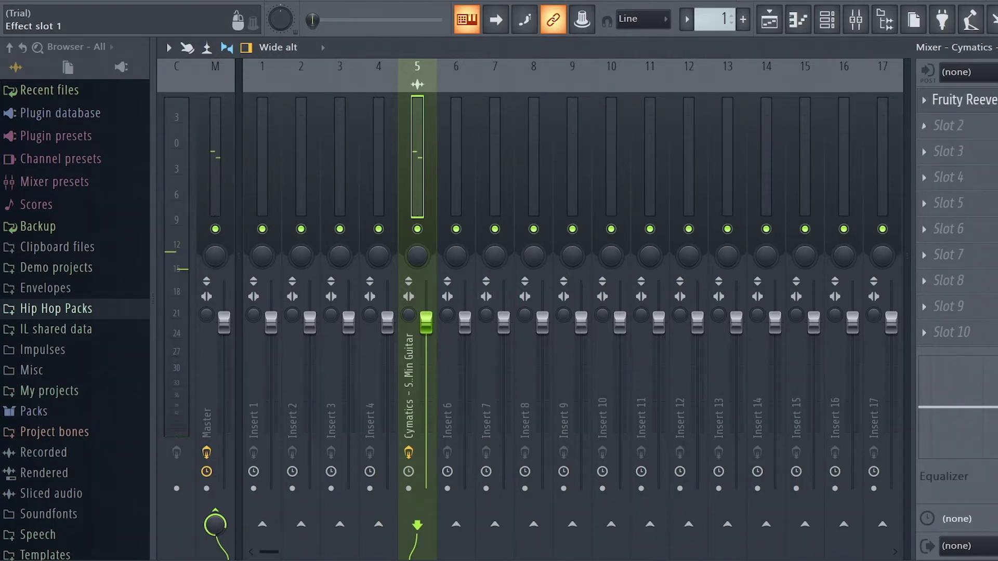
Add Fruity Soft Clipper in slot 2 of the Guitar's mixer track and close its window.
left_click(994, 130)
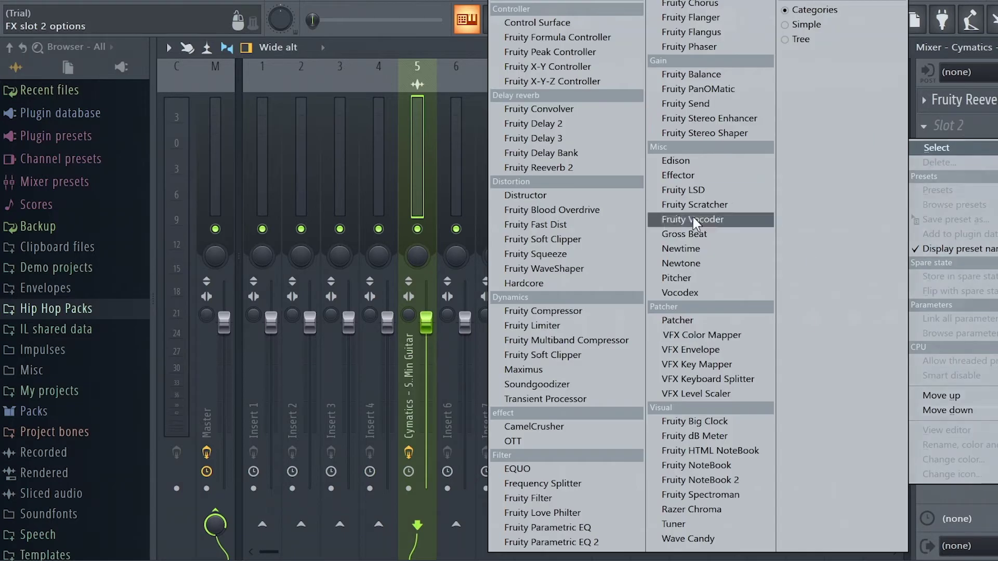
left_click(603, 355)
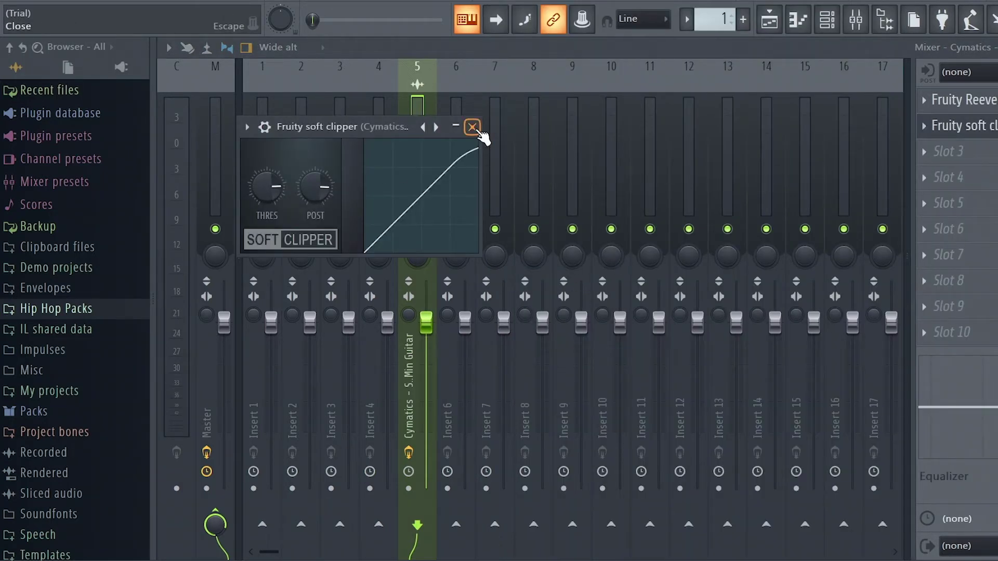
left_click(473, 127)
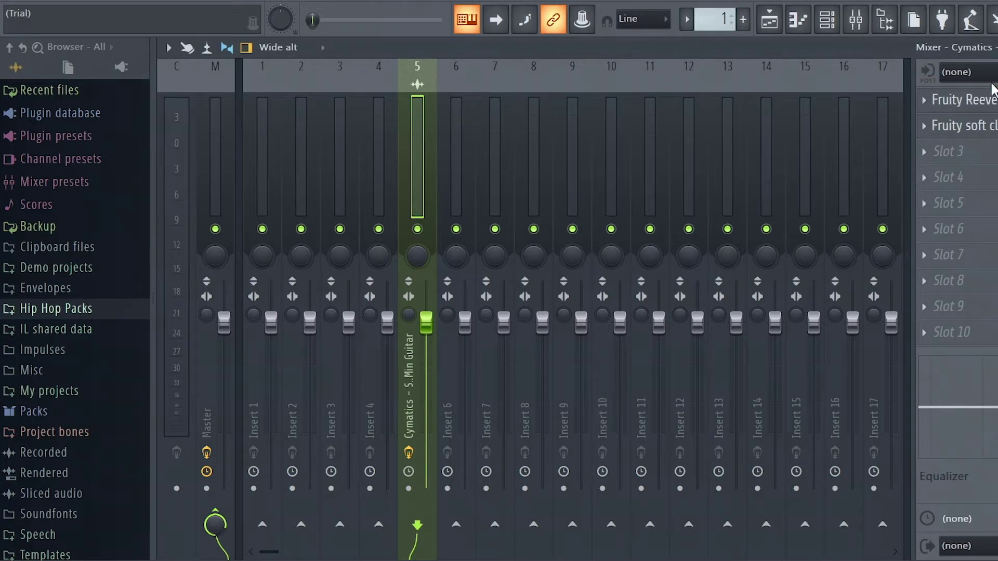
Add OTT at 33% depth to the Guitar's mixer track, move it to the first effect slot and start playback.
left_click(982, 157)
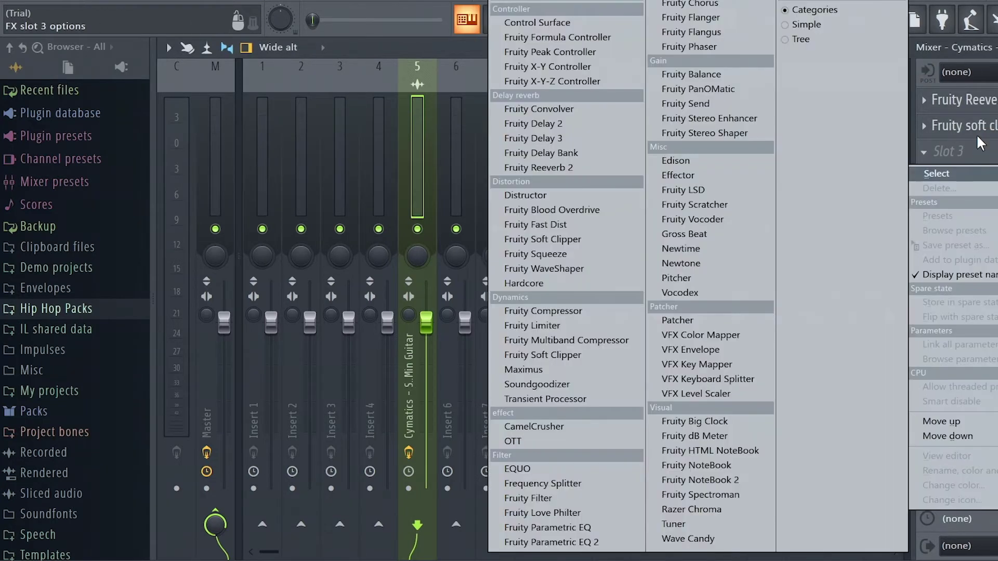
left_click(551, 439)
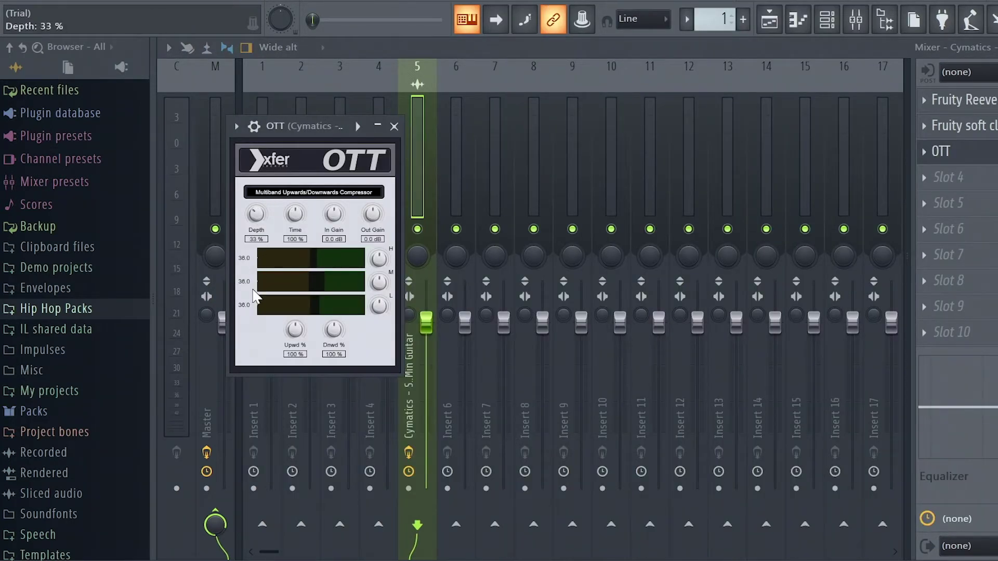
left_click(394, 127)
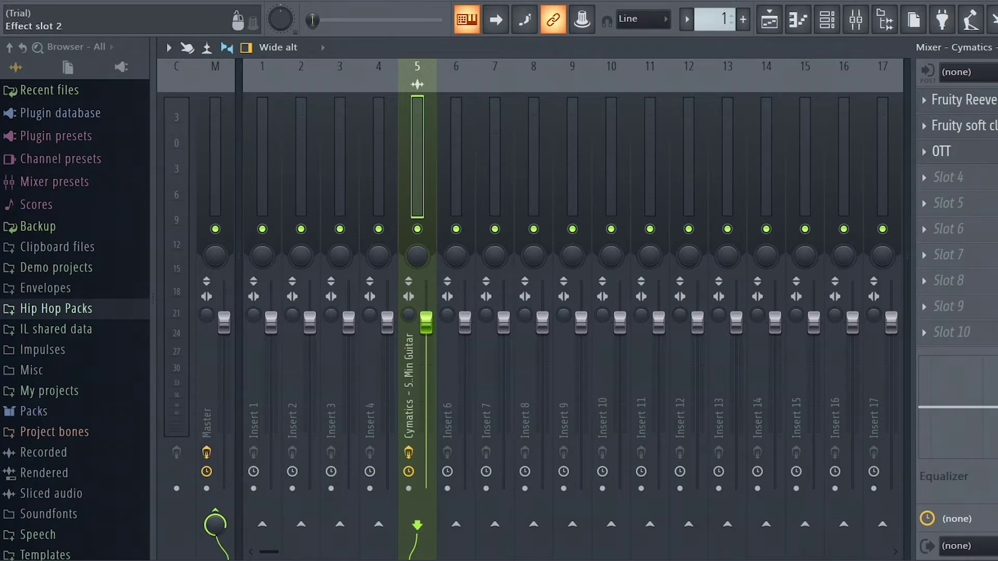
left_click_drag(952, 152, 952, 125)
scroll(961, 125, "up", 1)
key("space")
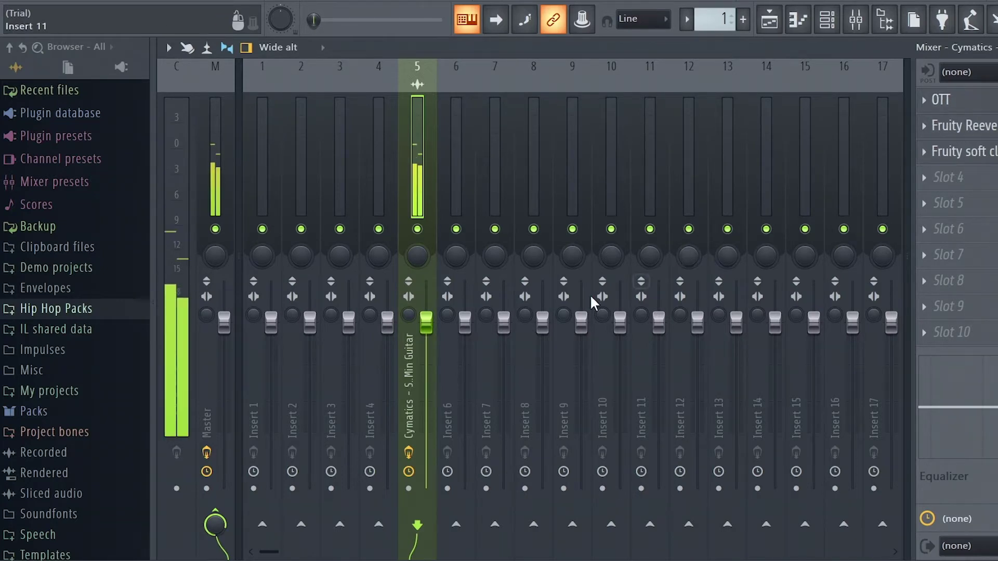
Add CamelCrusher with the British Clean patch in slot 4 and lower the Guitar mixer track's volume to about 68%.
left_click_drag(427, 323, 427, 370)
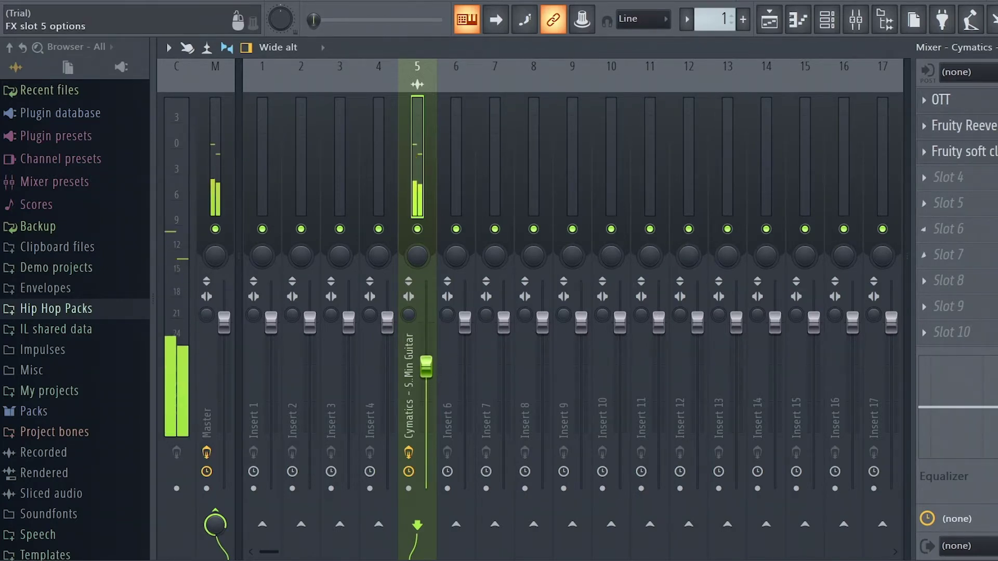
left_click(962, 177)
left_click(535, 425)
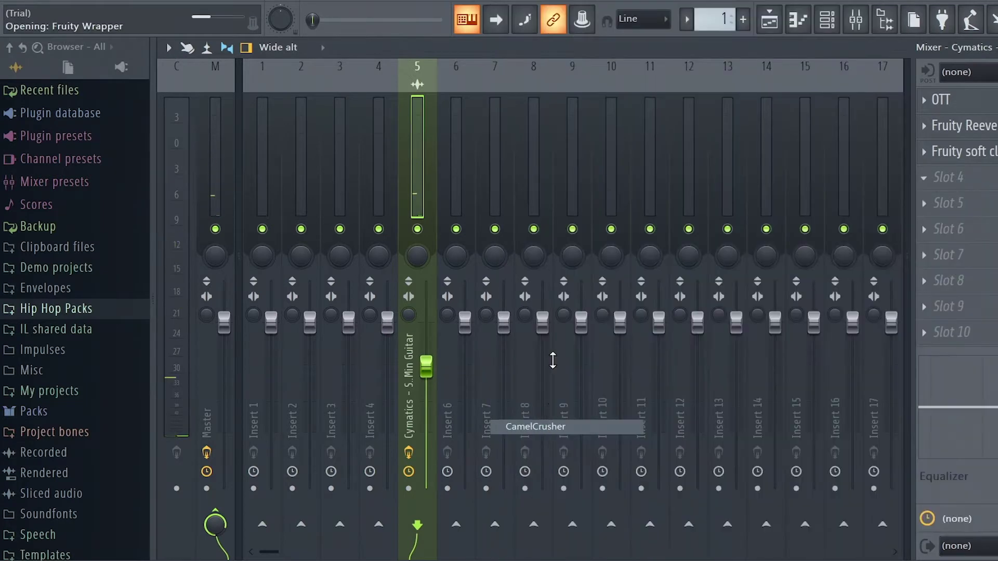
left_click(423, 325)
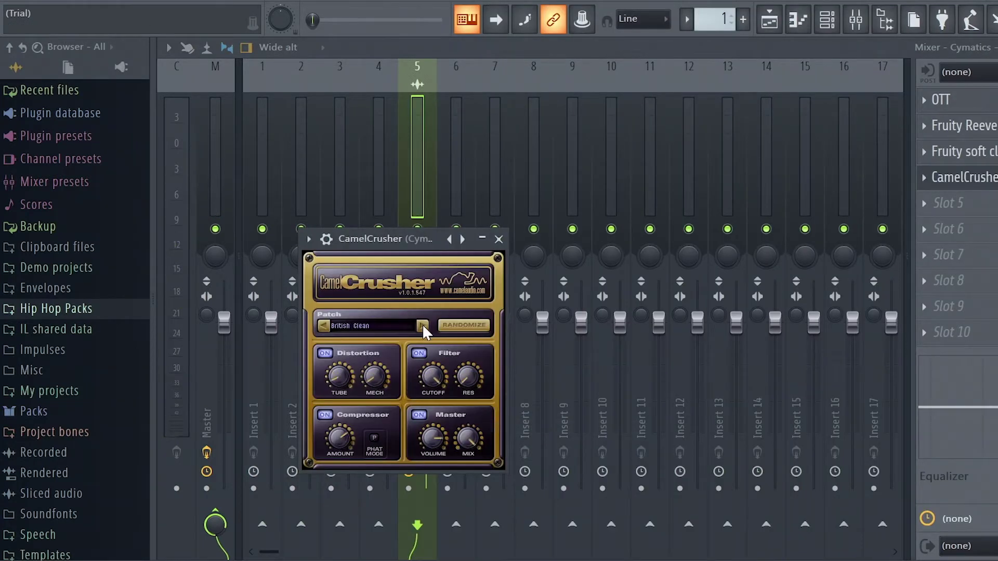
left_click(498, 239)
left_click_drag(429, 371, 428, 380)
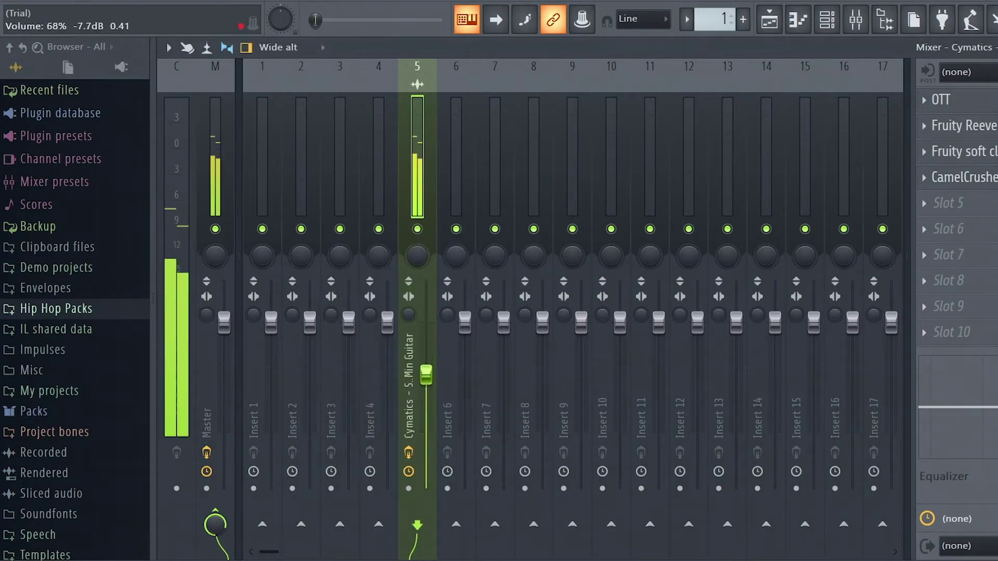
Add Fruity Parametric EQ 2 in slot 5 of the Guitar's mixer track and set band 1 to a steep order.
left_click(982, 202)
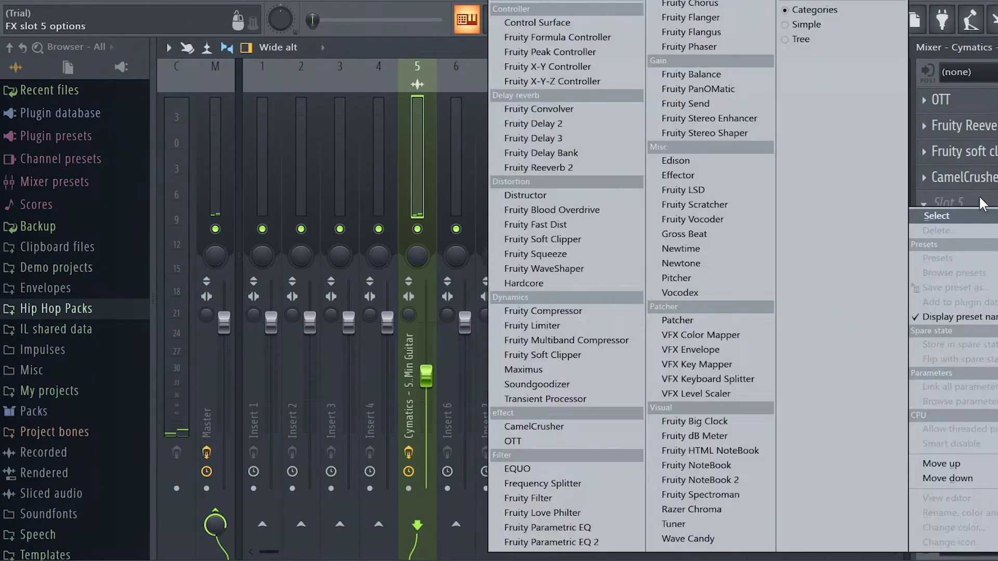
left_click(552, 542)
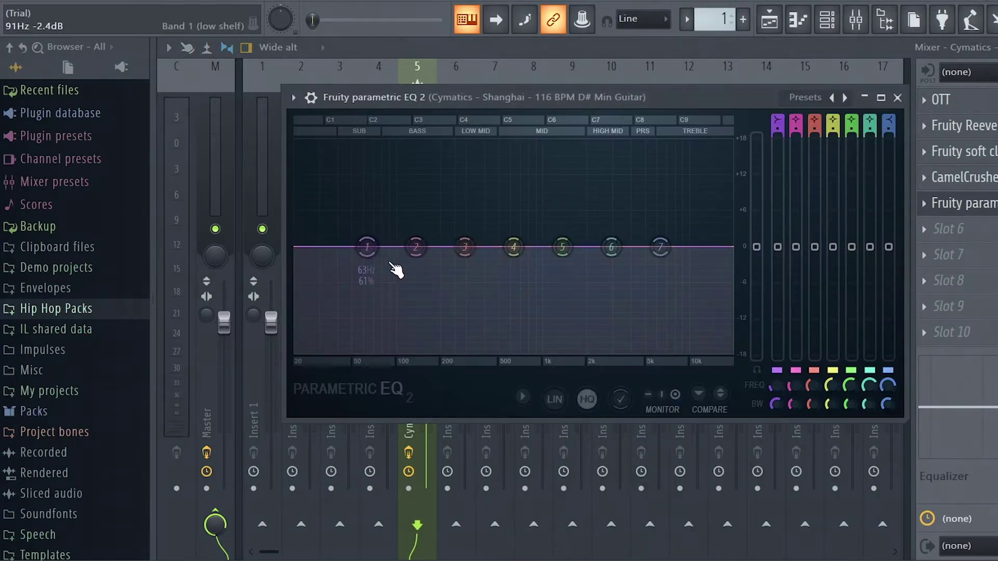
right_click(367, 248)
mouse_move(397, 302)
left_click(454, 302)
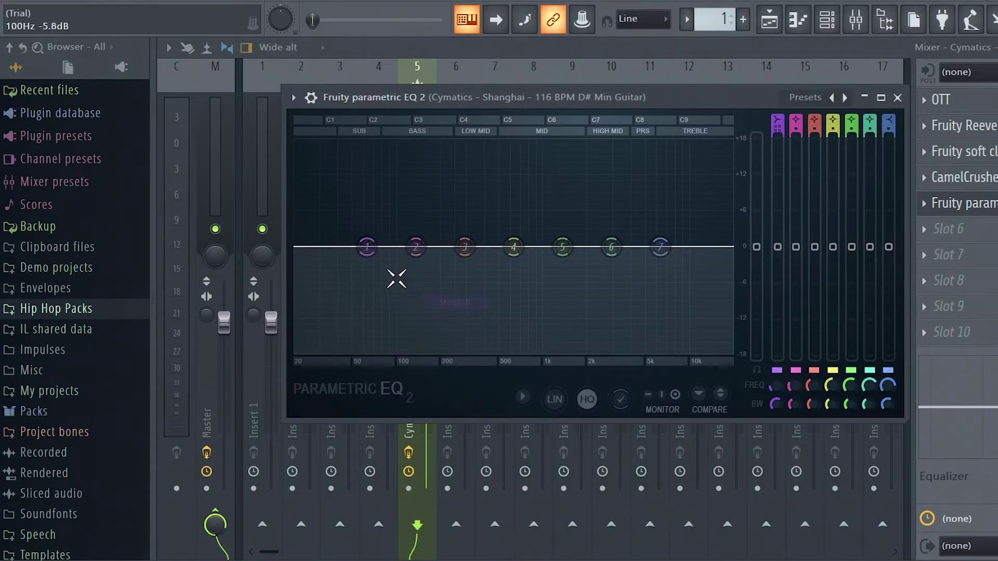
Change EQ band 1 to a high pass with its cutoff at about 193 Hz and close the EQ.
right_click(366, 247)
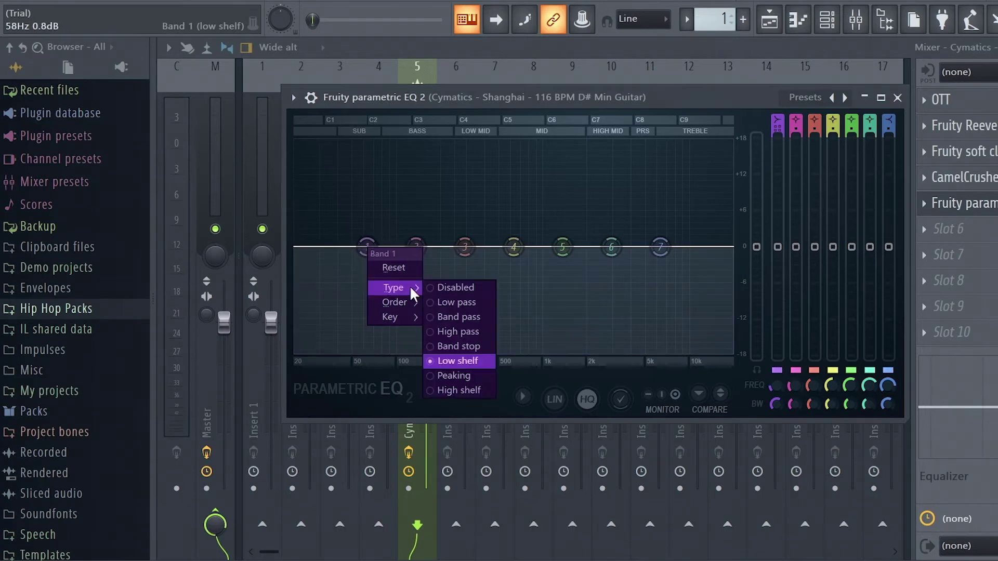
left_click(463, 335)
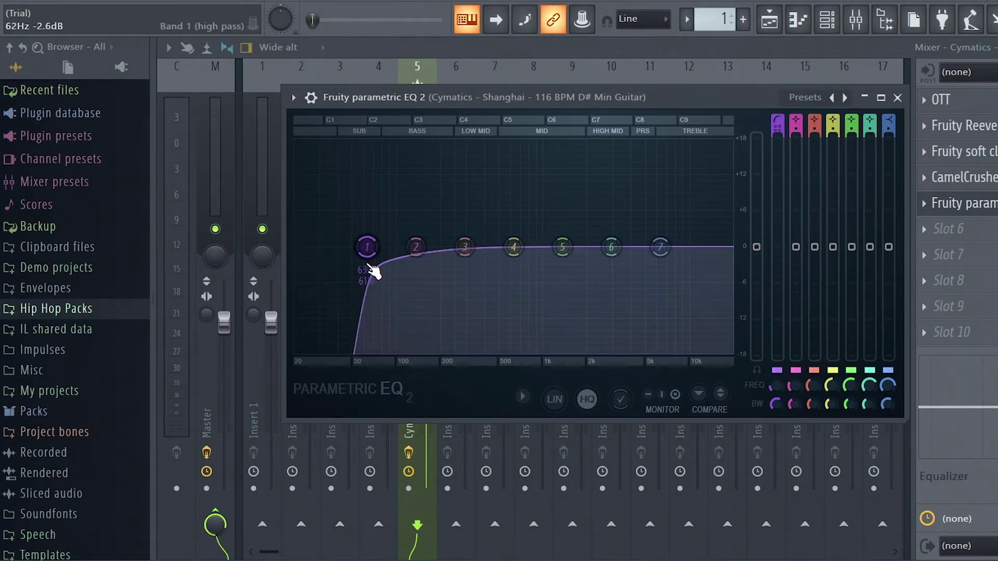
left_click_drag(370, 256, 438, 249)
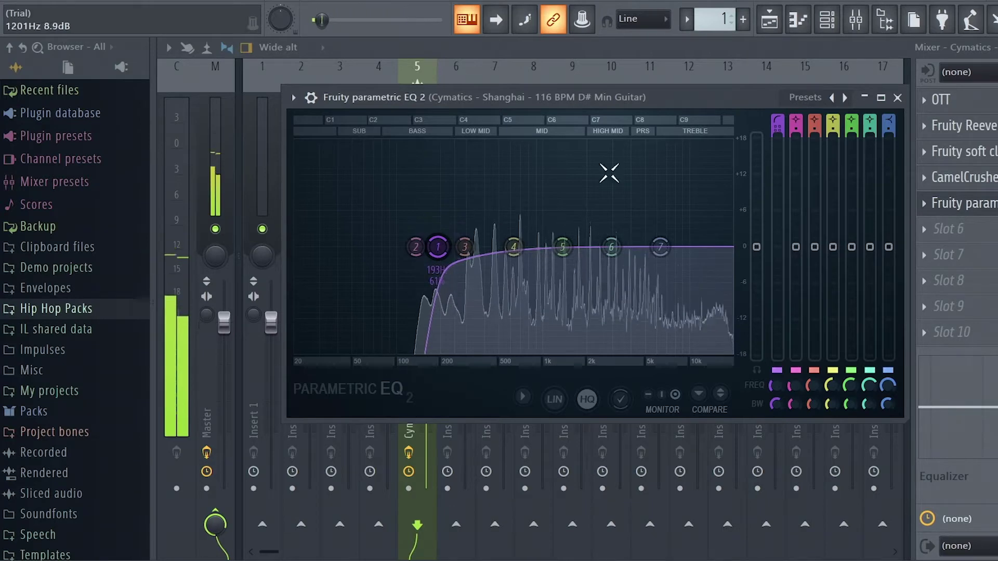
left_click(897, 97)
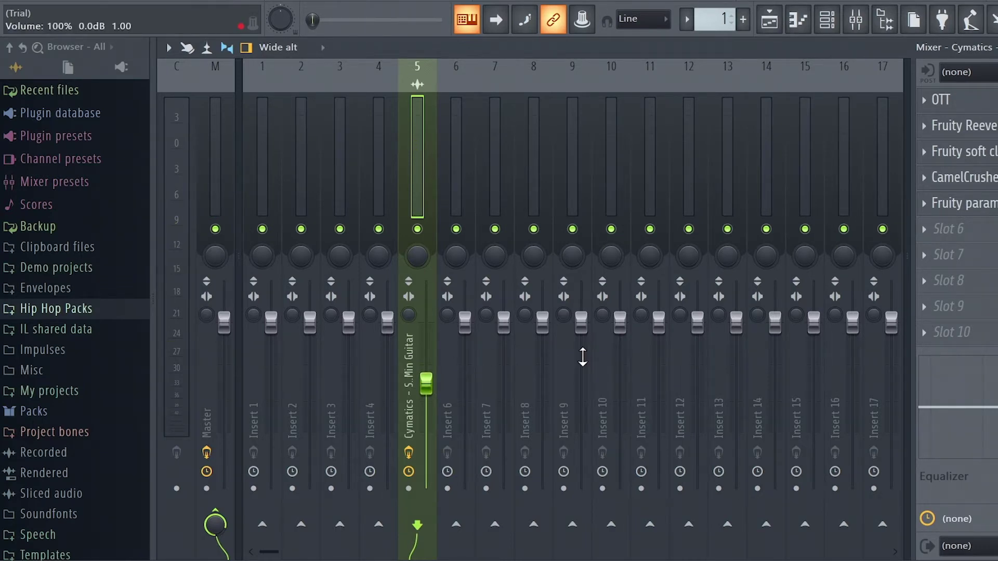
Add Fruity Chorus in slot 6 of the Guitar's mixer track and close its window.
left_click(995, 240)
mouse_move(994, 216)
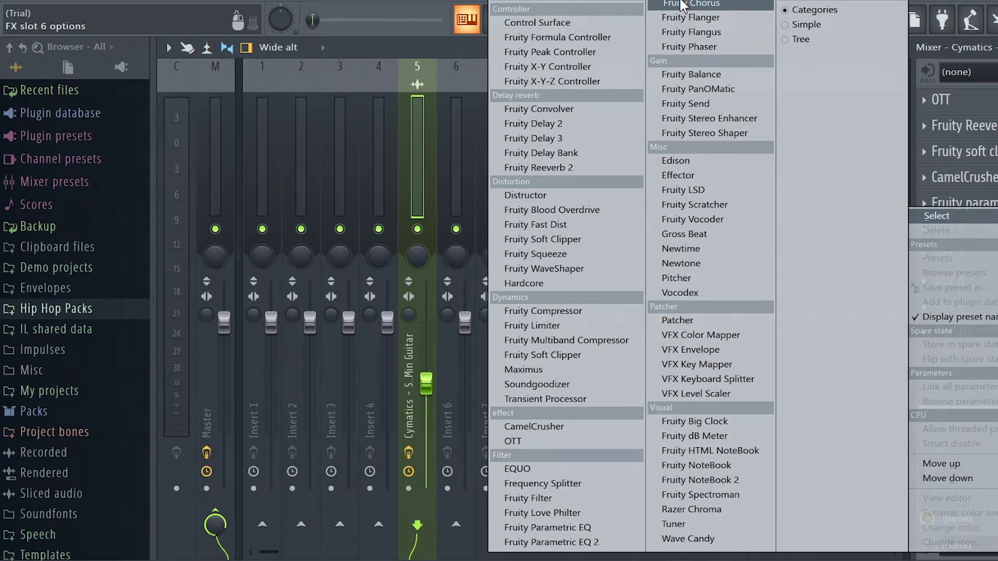
left_click(681, 5)
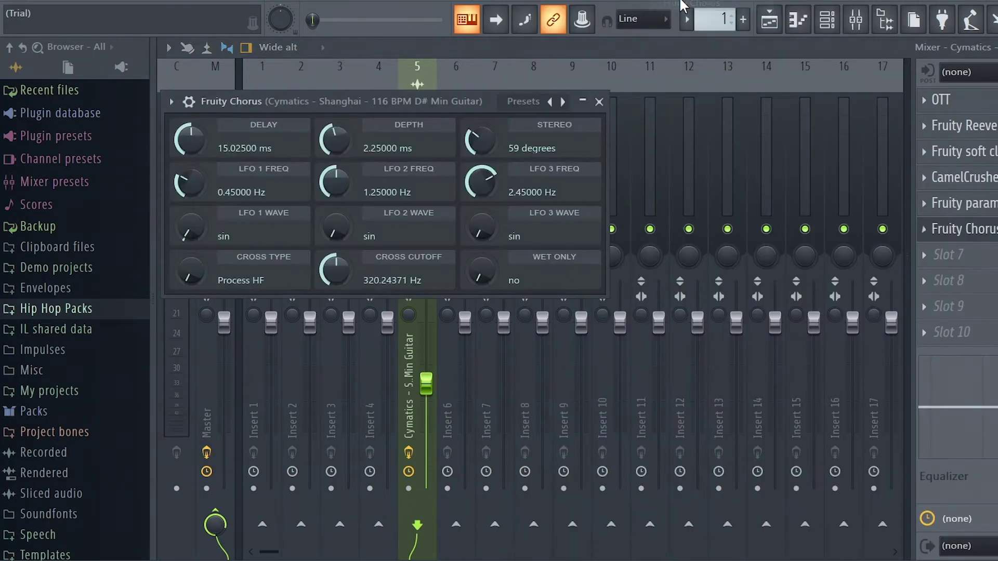
left_click(599, 102)
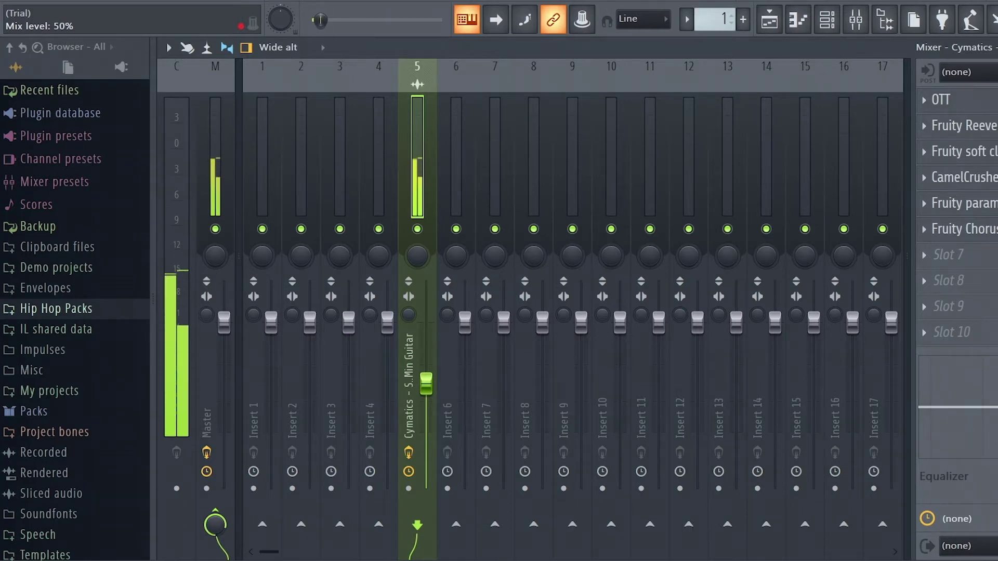
Set the Fruity Chorus mix level to 50% and copy that value.
right_click(997, 233)
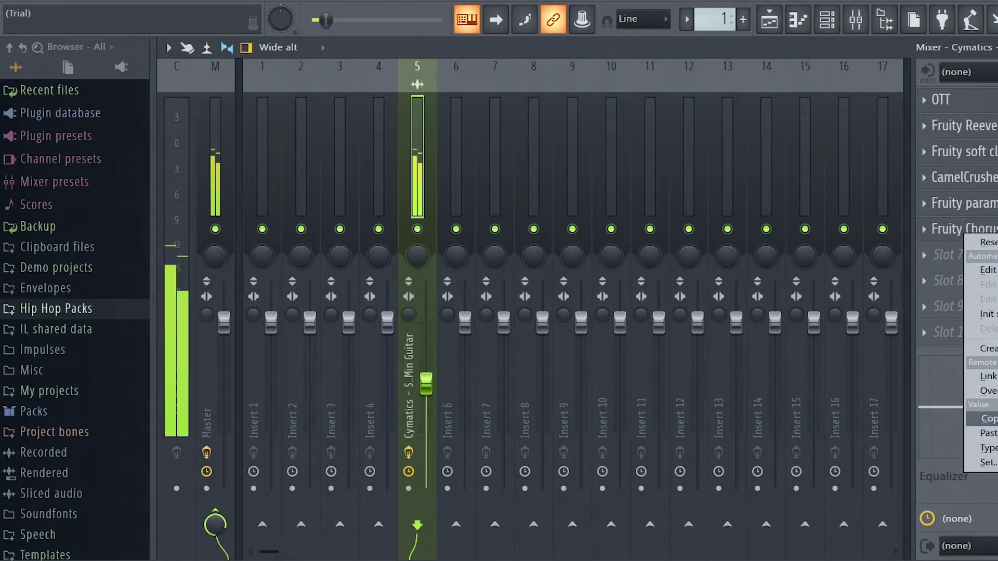
left_click(990, 419)
right_click(997, 230)
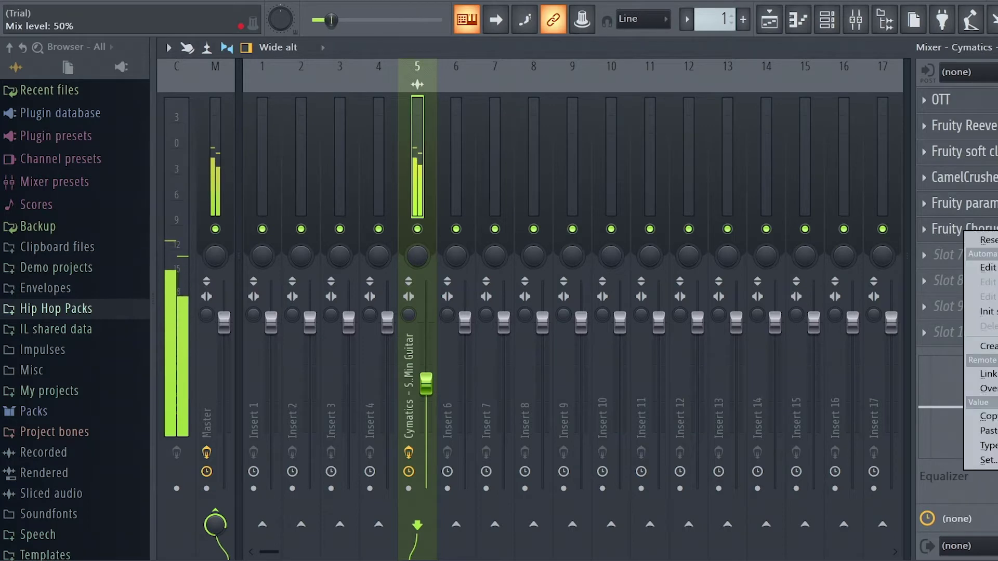
right_click(997, 224)
left_click(403, 135)
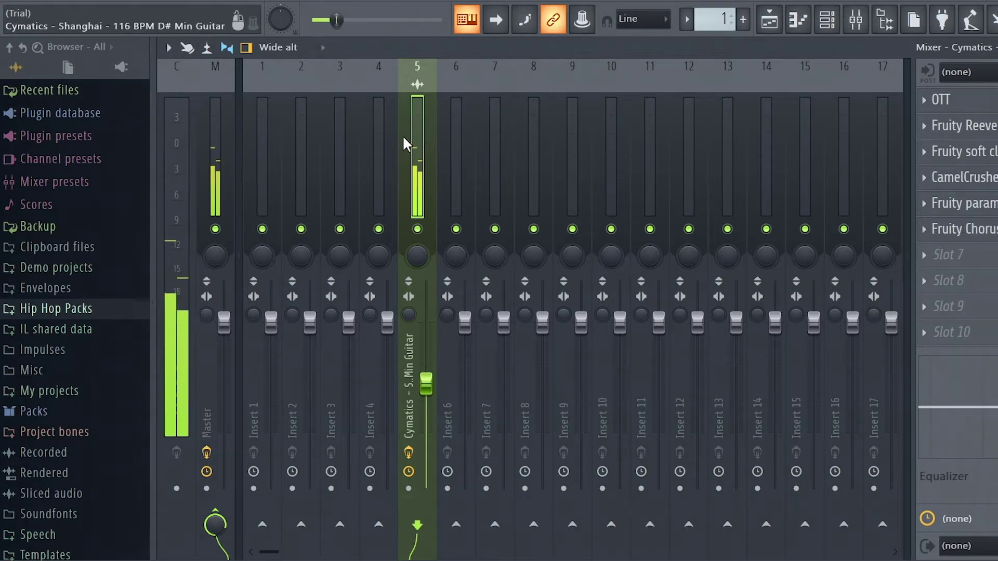
Solo the reversed Guitar copy on Track 11 in the playlist.
key("F5")
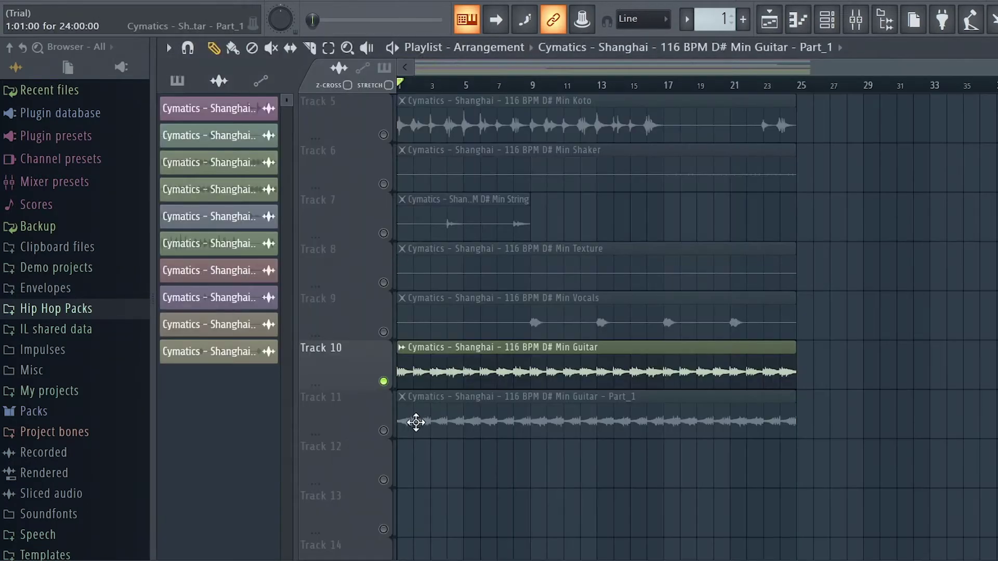
right_click(385, 430)
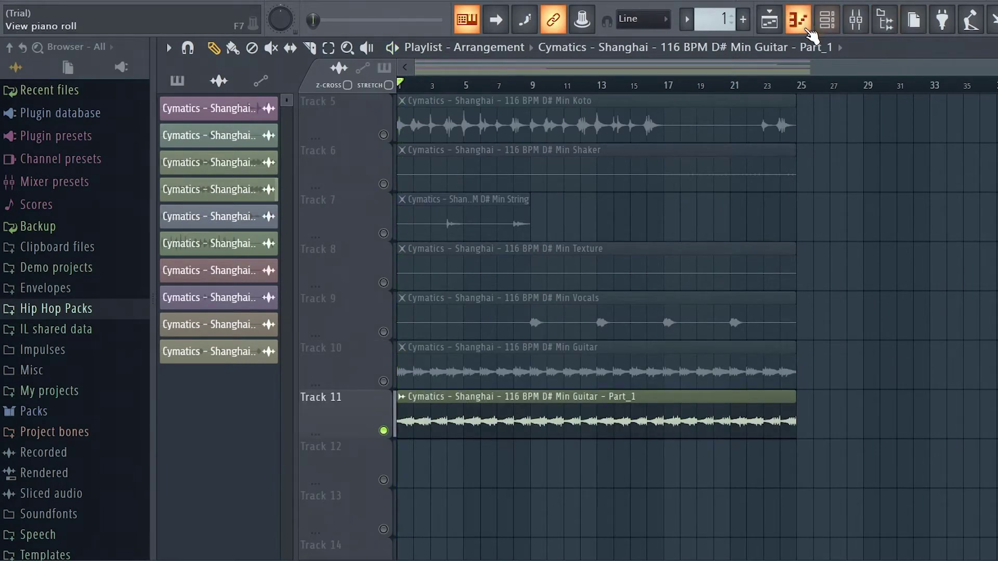
Route the reversed Guitar copy's channel to mixer track 5 and check its signal in the mixer during playback.
left_click(826, 20)
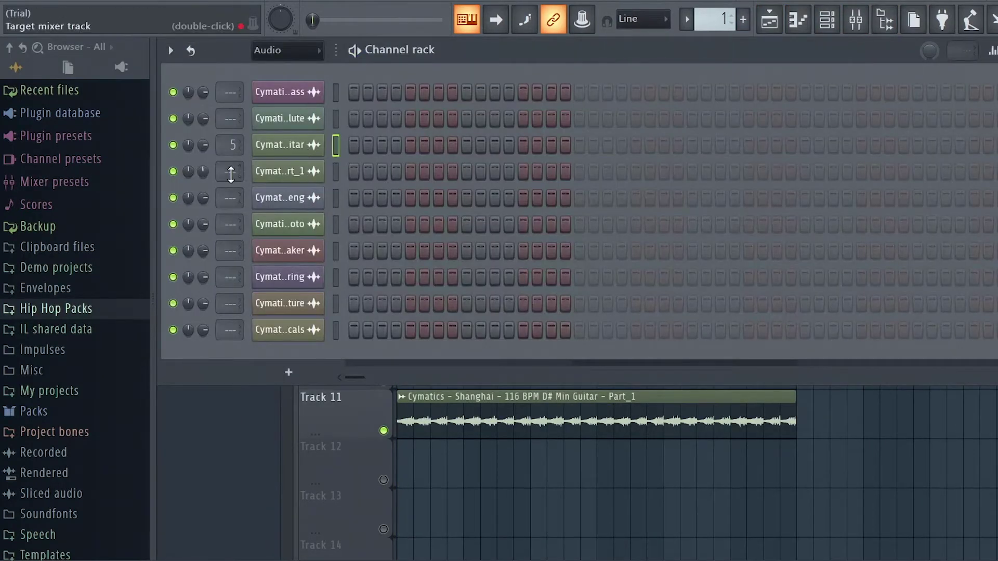
scroll(232, 171, "up", 1)
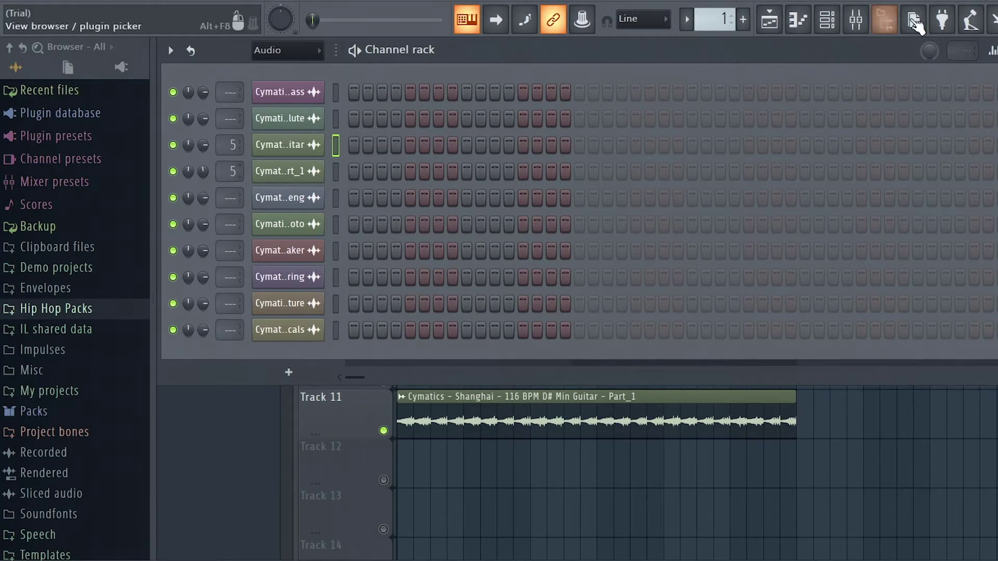
left_click(997, 50)
left_click(860, 24)
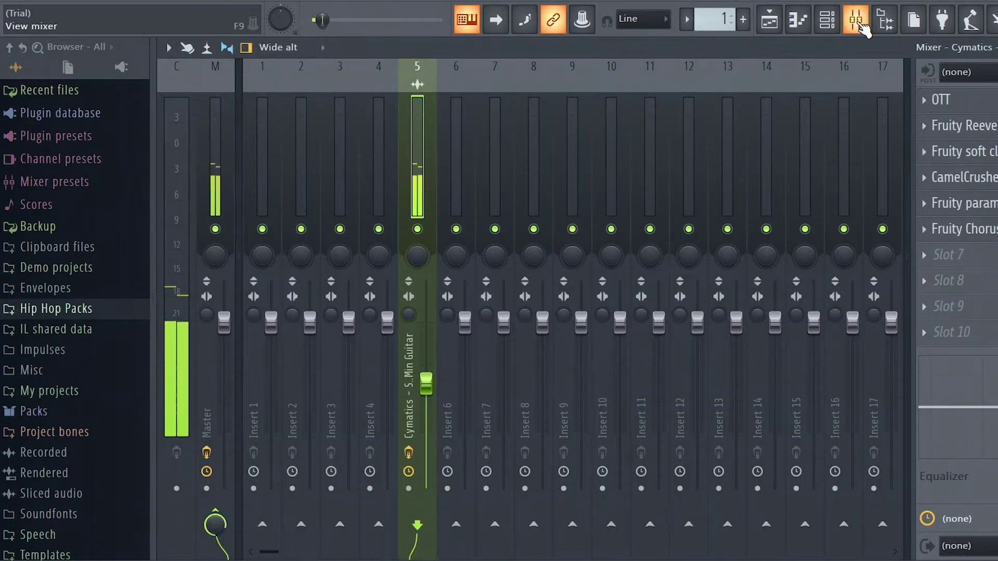
left_click(860, 25)
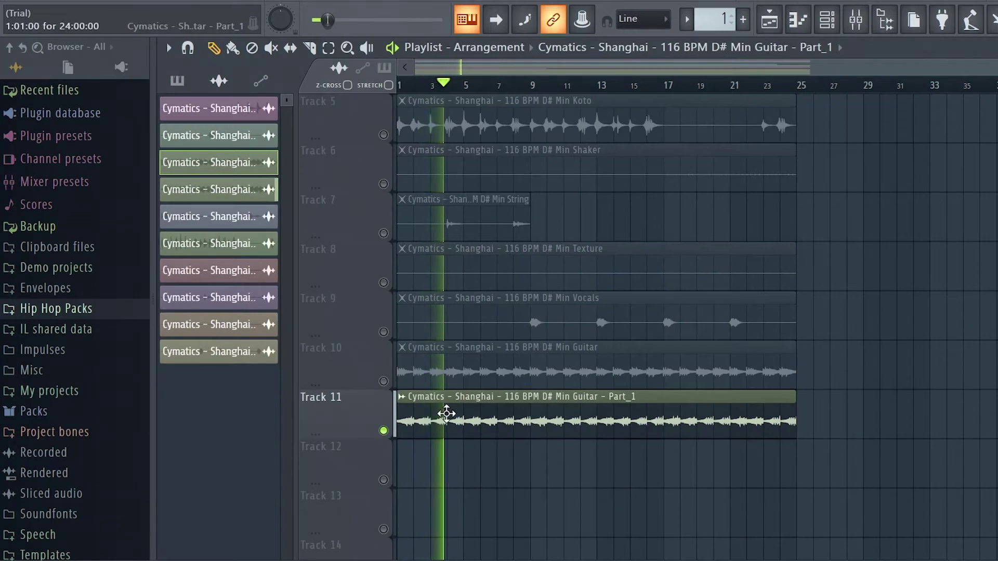
Lower the reversed Guitar copy's channel volume to 34% and play it together with the original Guitar on Track 10.
double_click(446, 414)
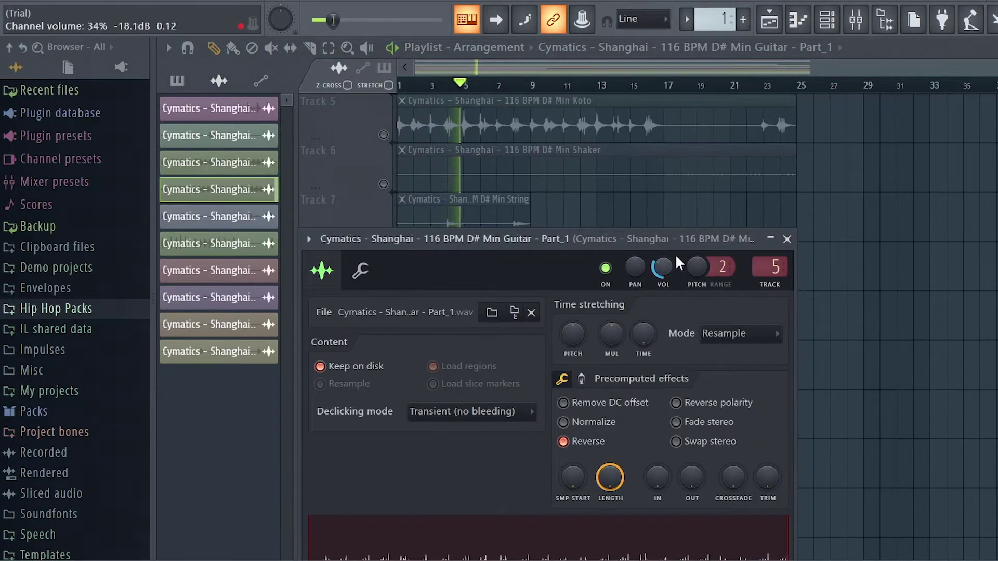
left_click(787, 238)
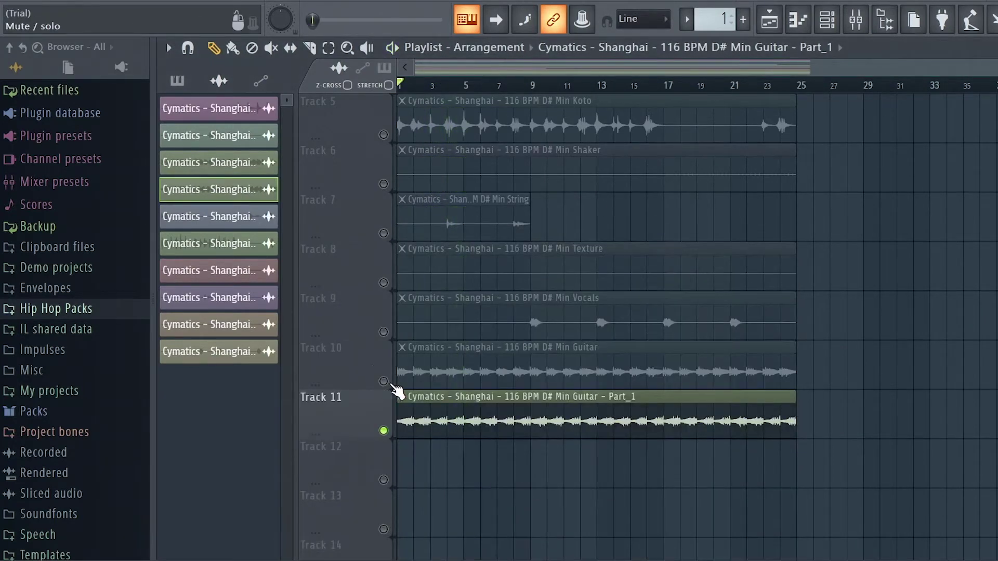
left_click(384, 381)
double_click(462, 418)
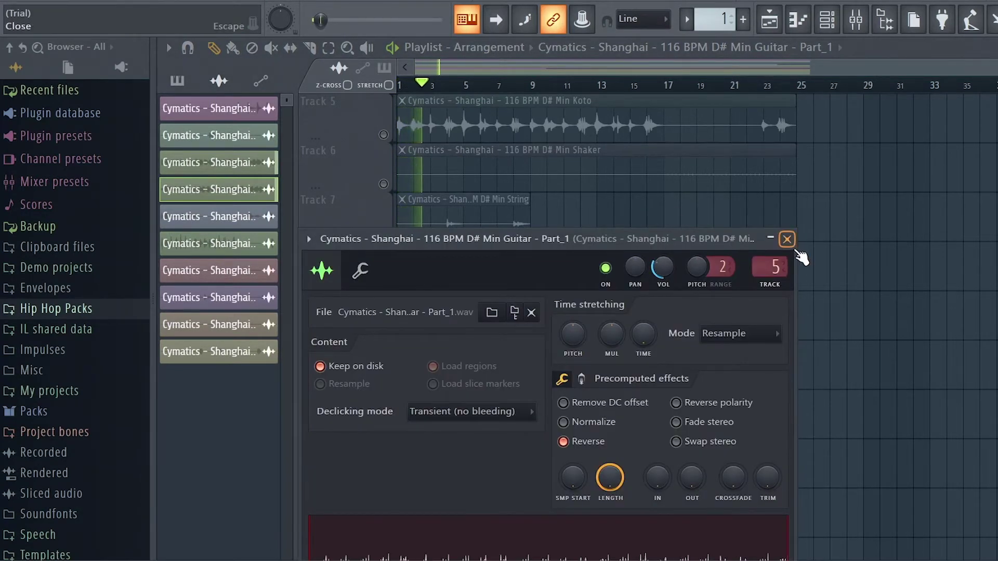
left_click(787, 238)
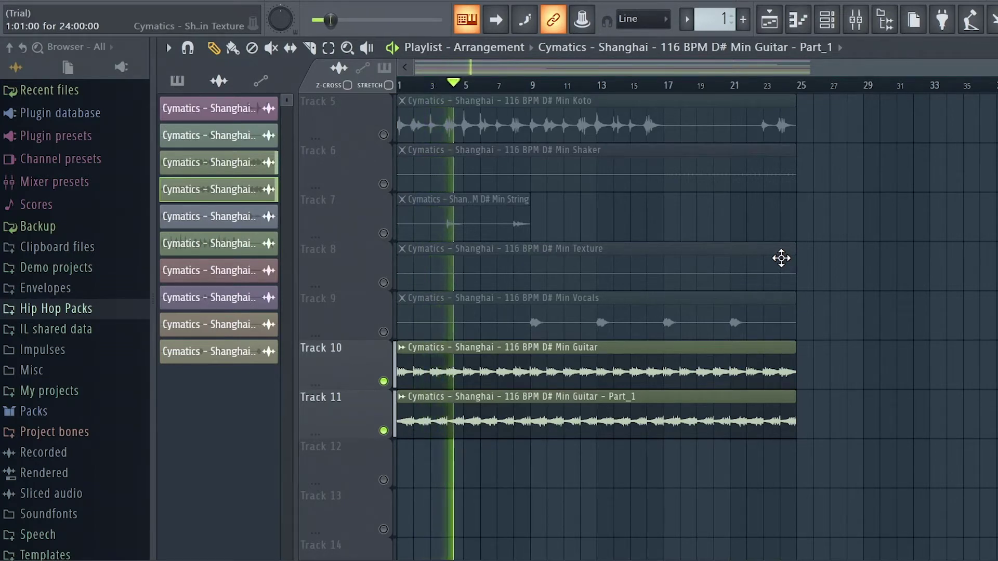
key("space")
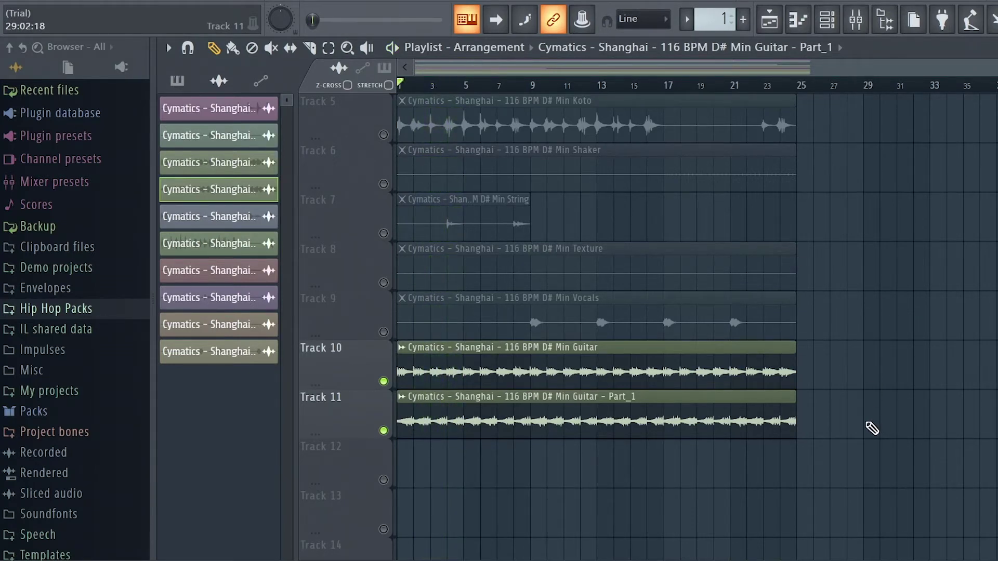
Solo the Koto on Track 5 in the playlist and listen to it.
left_click_drag(869, 428, 499, 332)
left_click(913, 245)
scroll(825, 218, "up", 4)
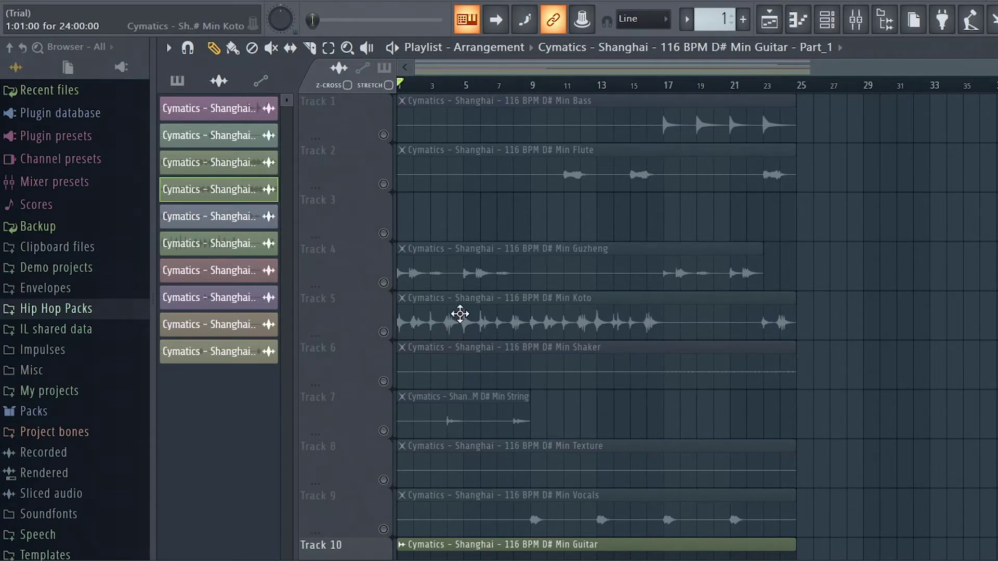
left_click(383, 332)
key("space")
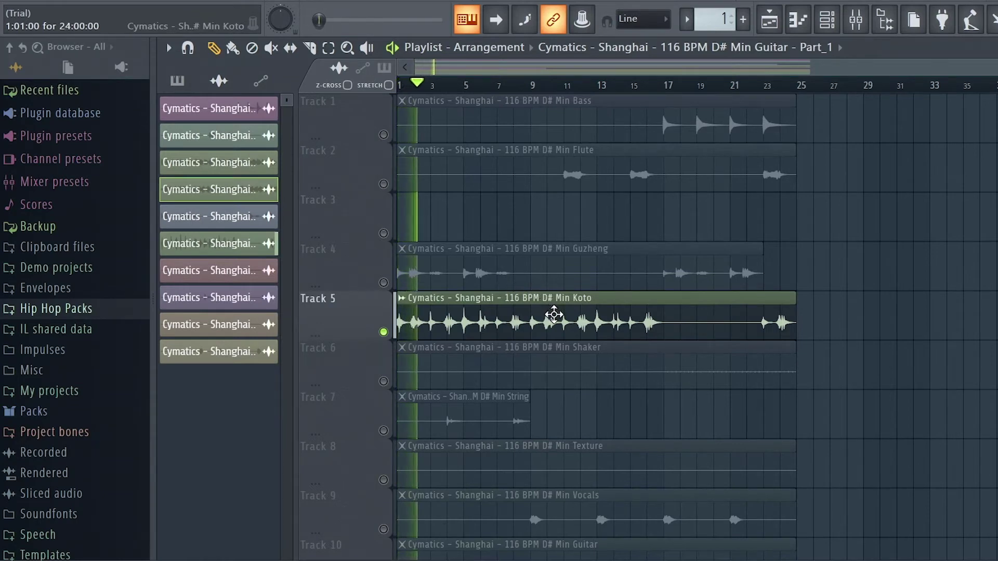
key("space")
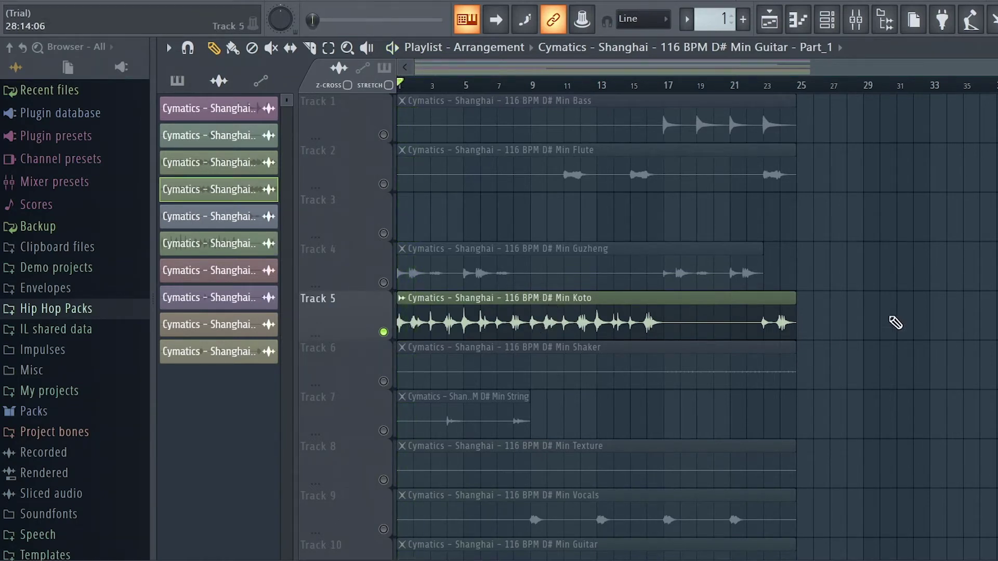
Route the Koto channel to mixer track 5 and lower its channel volume.
left_click(827, 20)
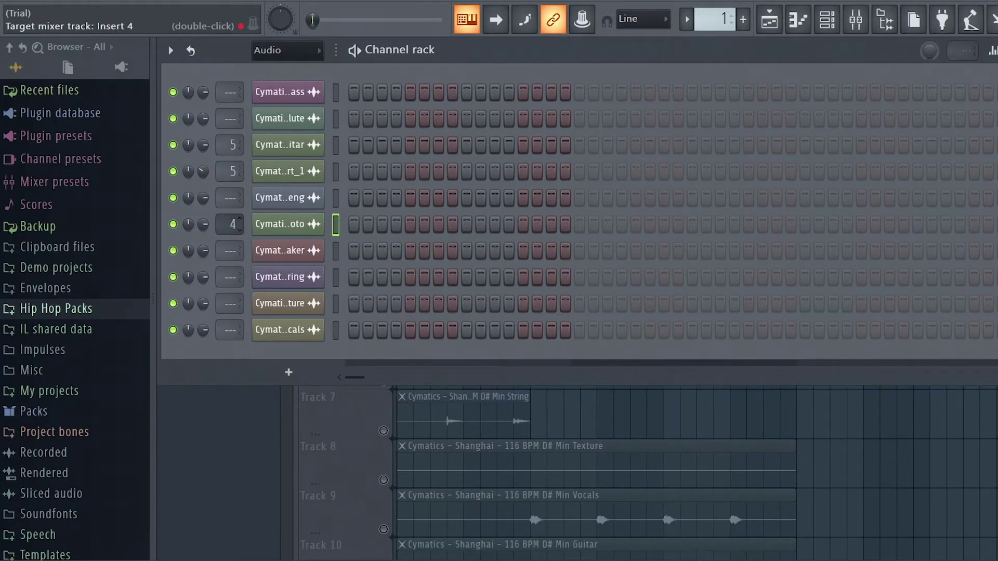
scroll(232, 224, "up", 1)
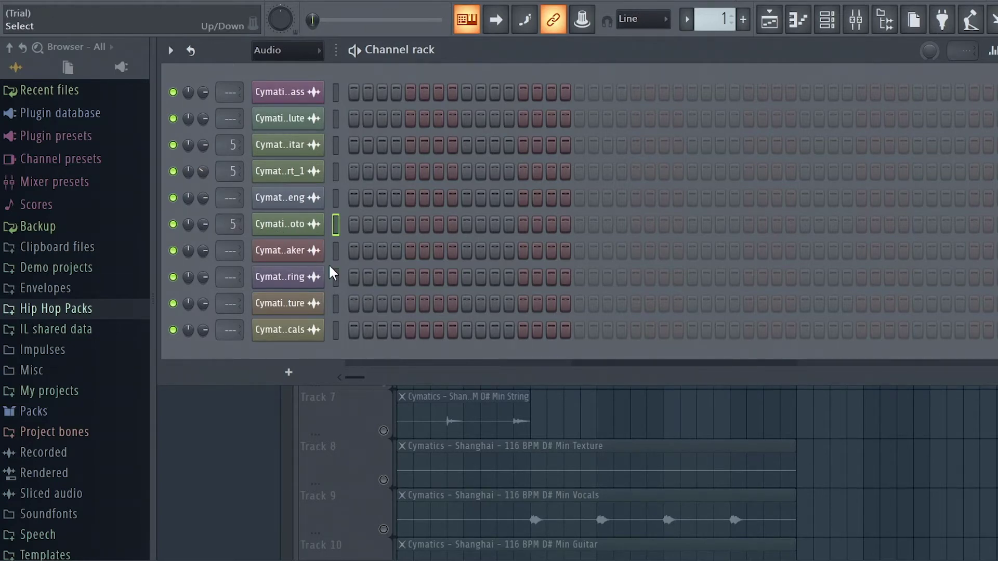
key("space")
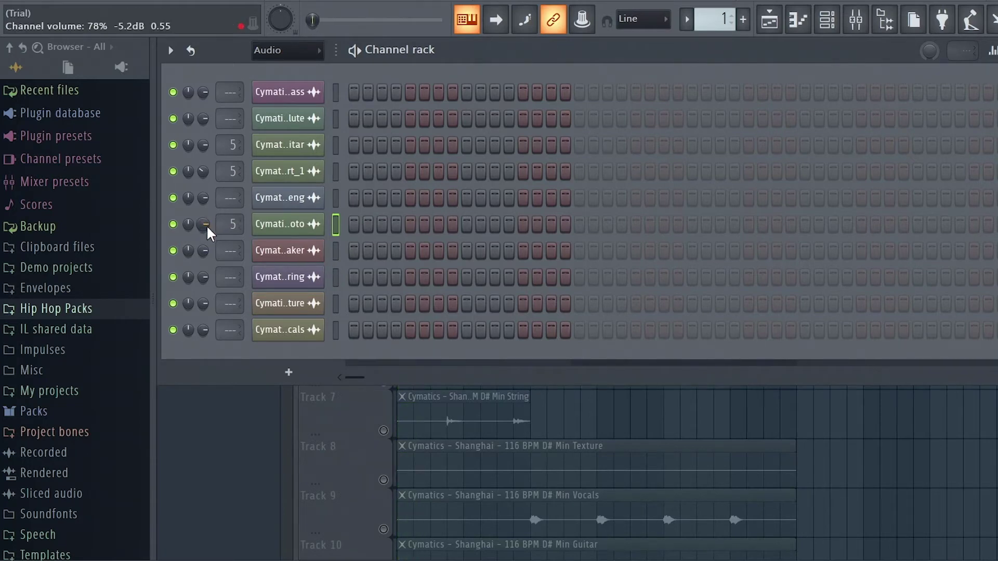
left_click_drag(207, 225, 207, 239)
key("space")
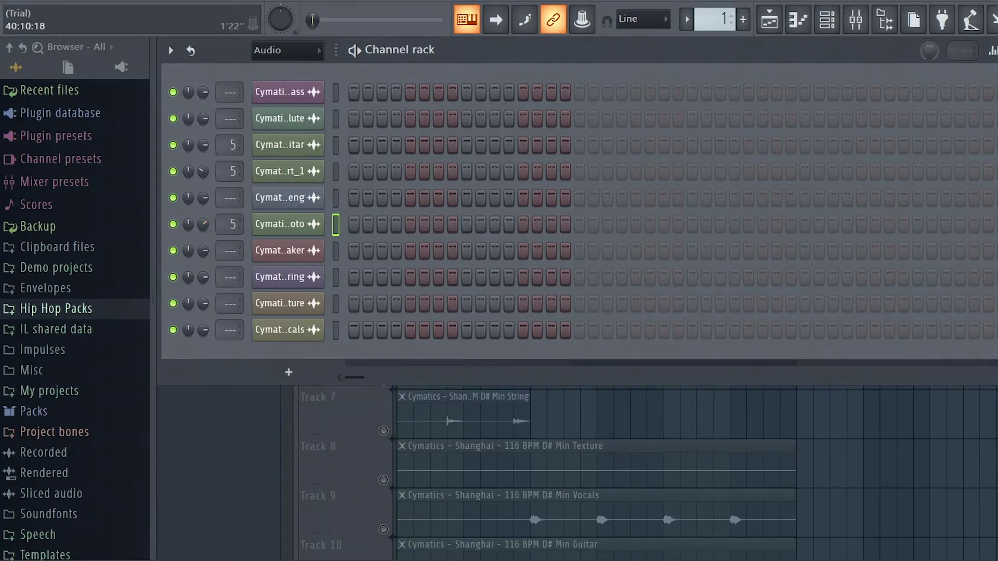
Turn the Koto channel's volume down slightly further during playback and close the channel rack.
key("F6")
left_click(856, 19)
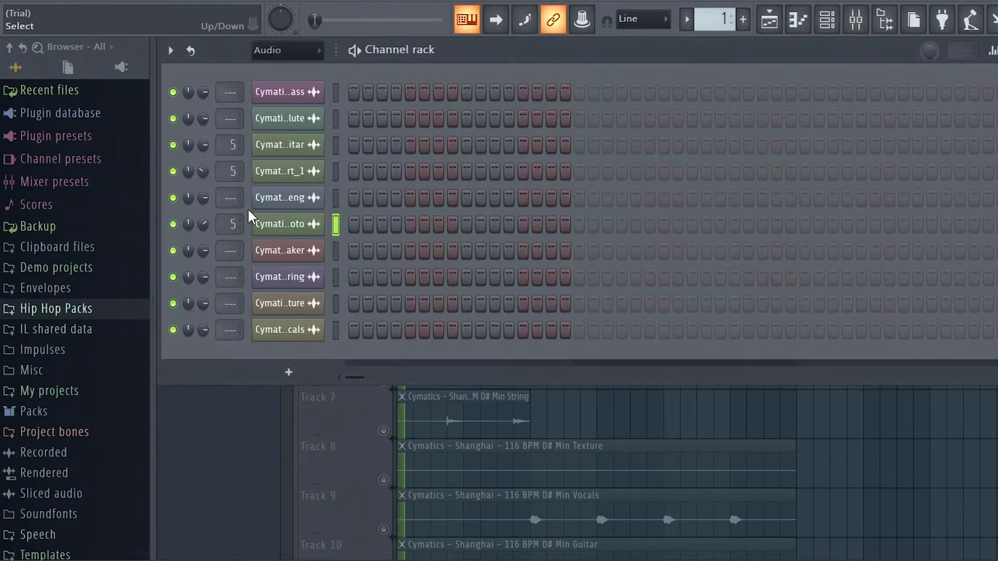
key("space")
left_click_drag(204, 224, 204, 228)
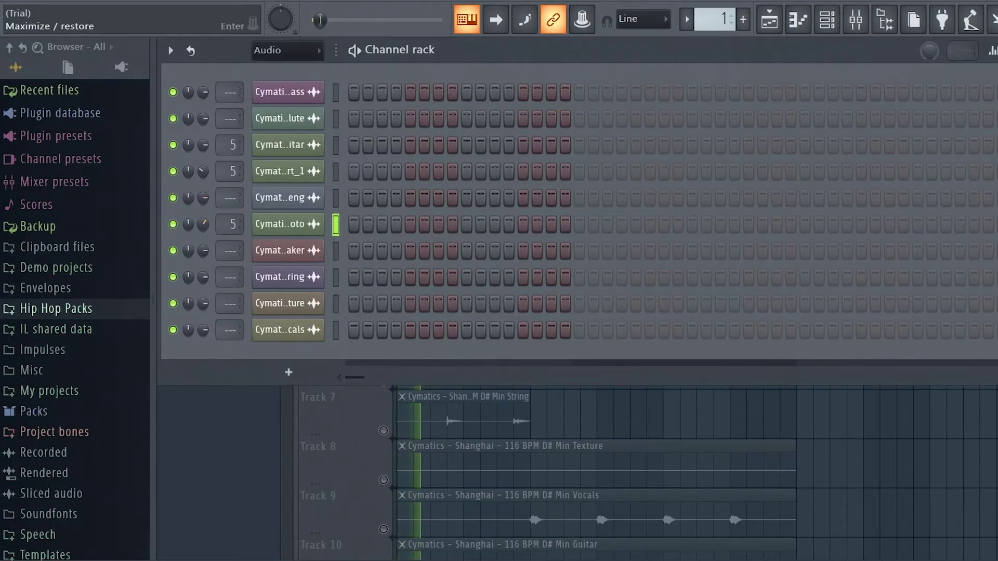
key("space")
left_click(996, 50)
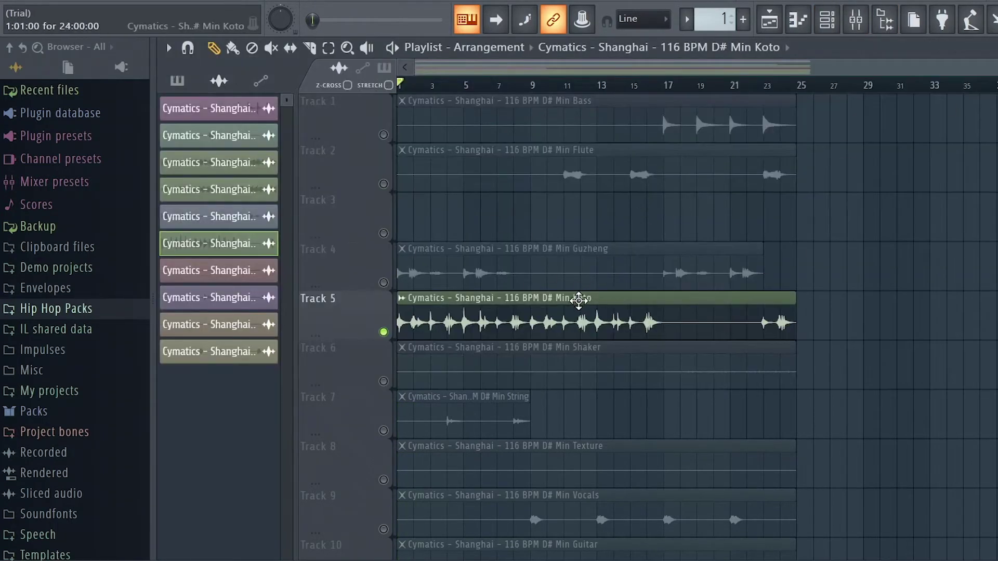
Solo the Shaker on Track 6, play it from about bar 19 and raise its channel volume to the maximum.
scroll(634, 369, "down", 2)
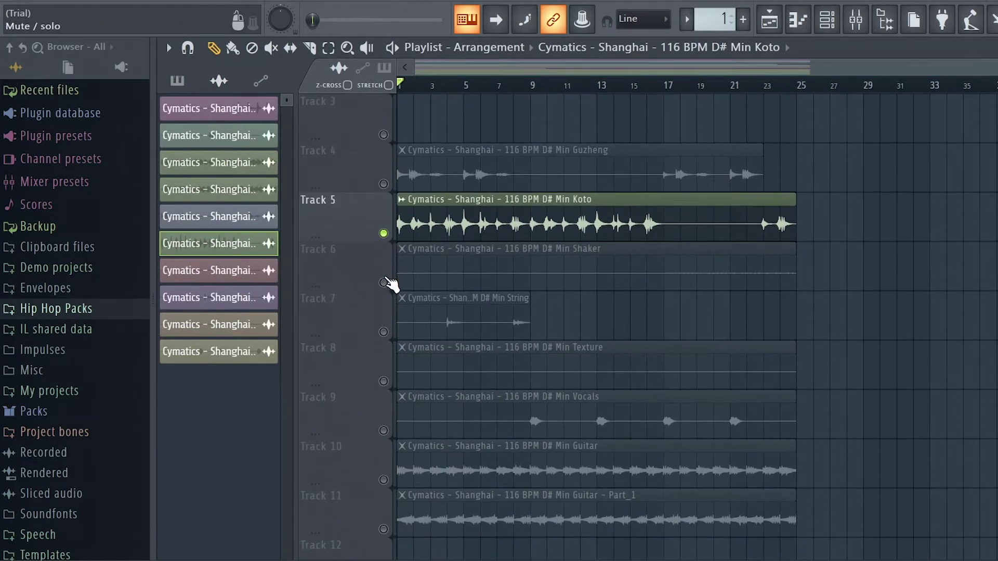
right_click(383, 282)
key("space")
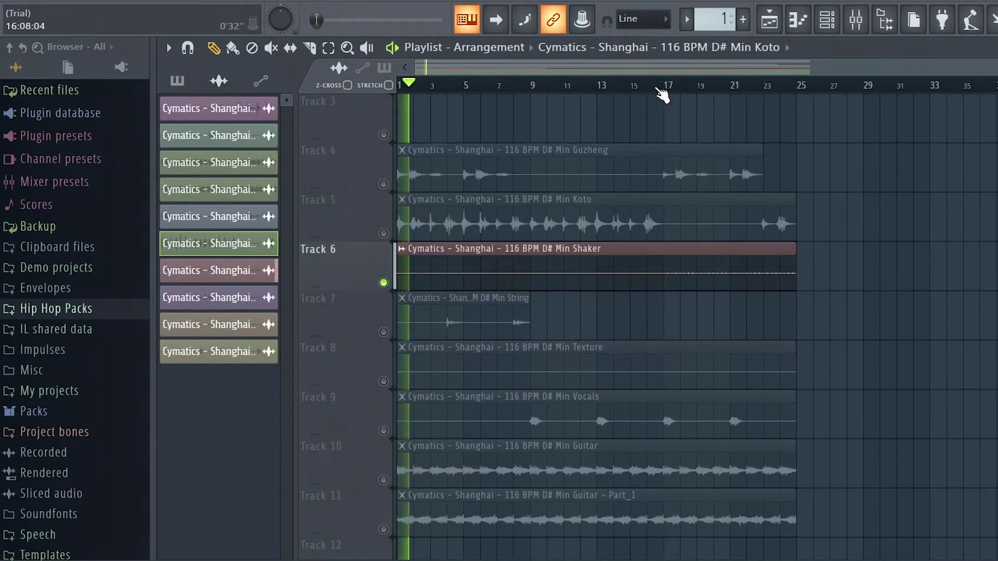
left_click(696, 86)
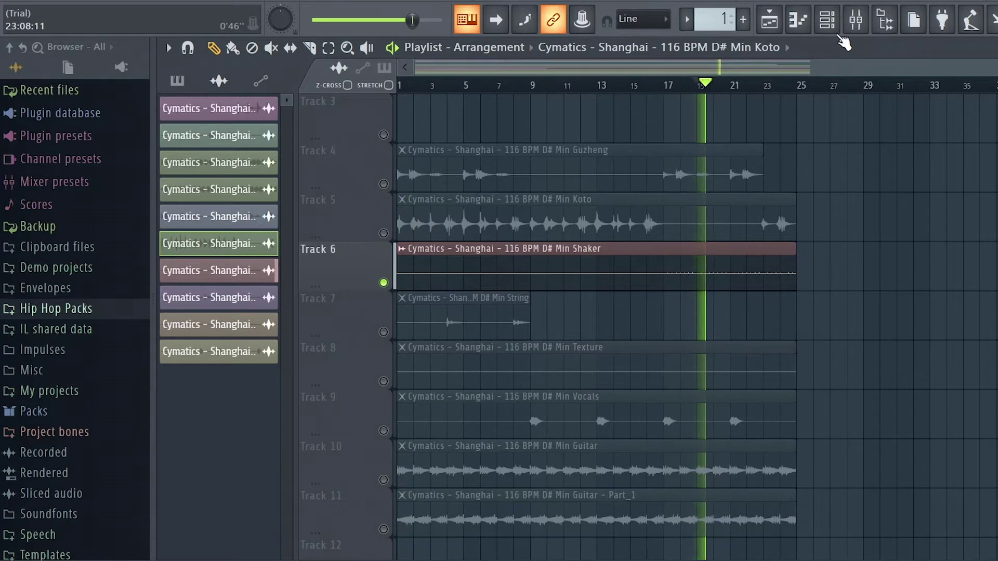
double_click(699, 288)
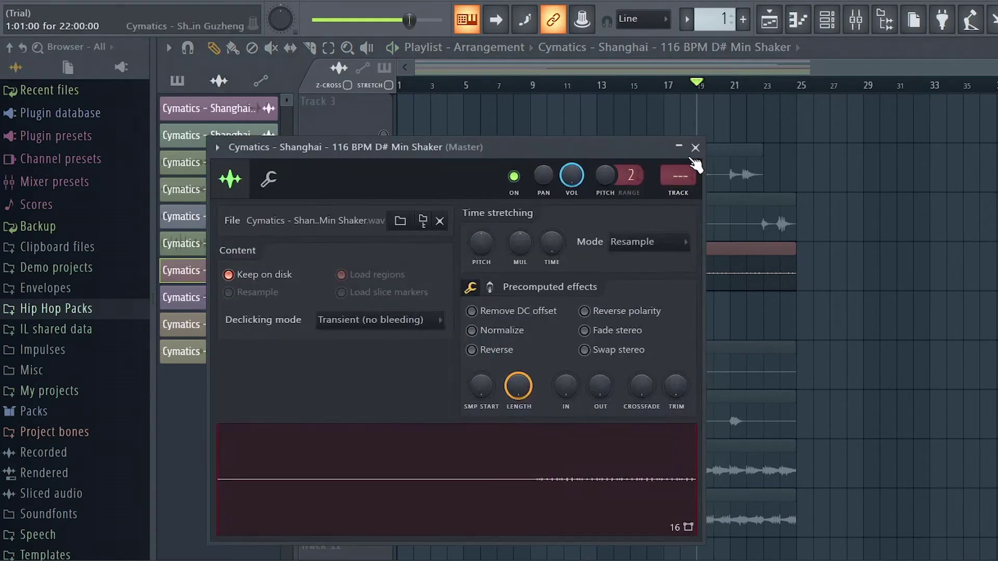
left_click(695, 148)
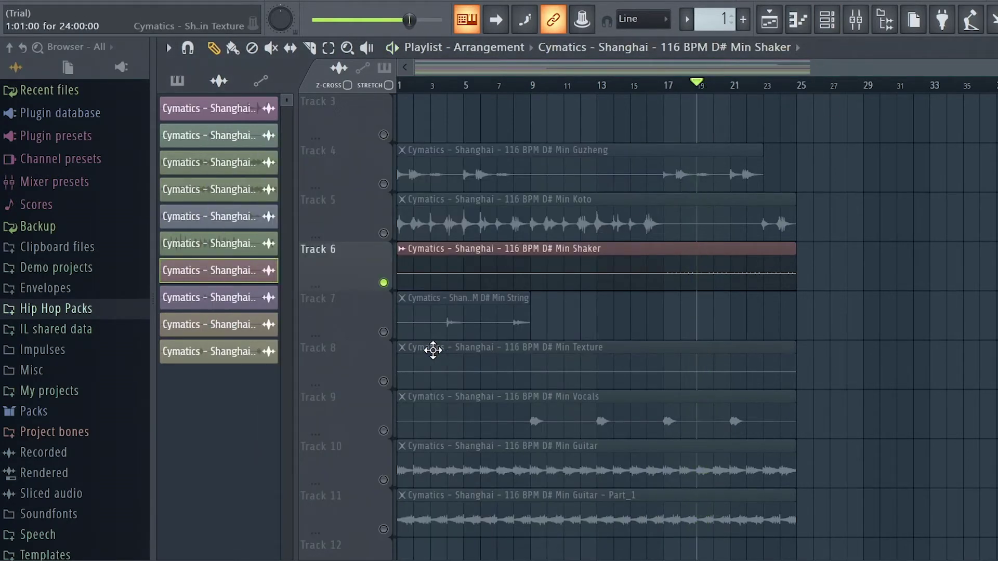
Solo the String on Track 7 and play it from about bar 4.
double_click(385, 333)
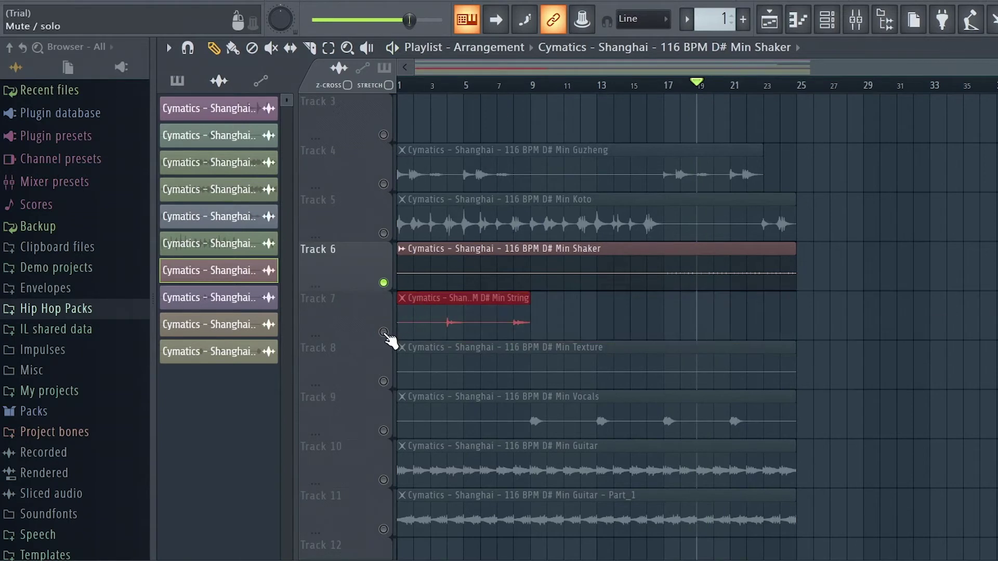
right_click(385, 333)
left_click(514, 85)
key("space")
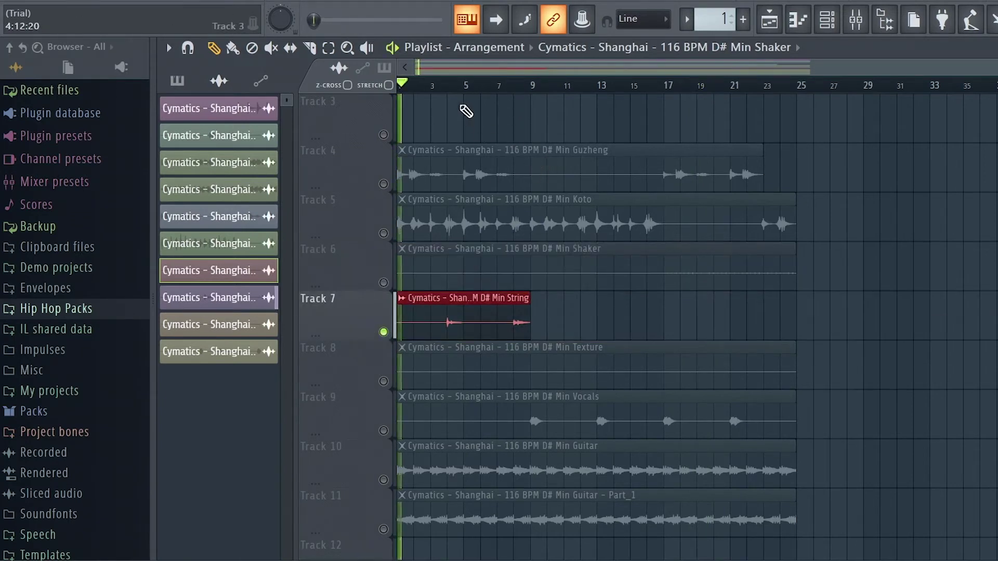
left_click(465, 84)
left_click(451, 85)
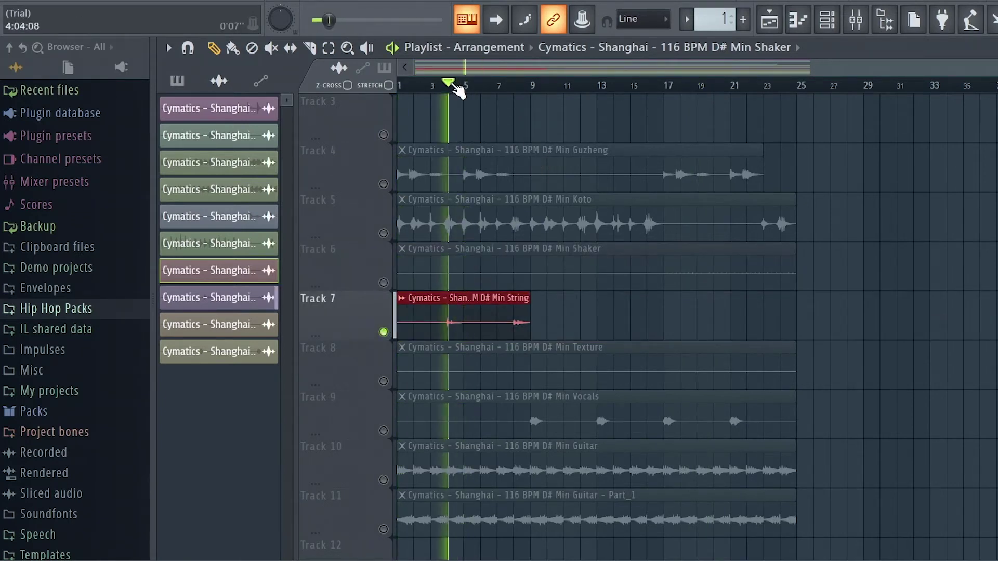
Route the Shaker channel to mixer track 5 and review that track's effect chain in the mixer.
left_click(827, 20)
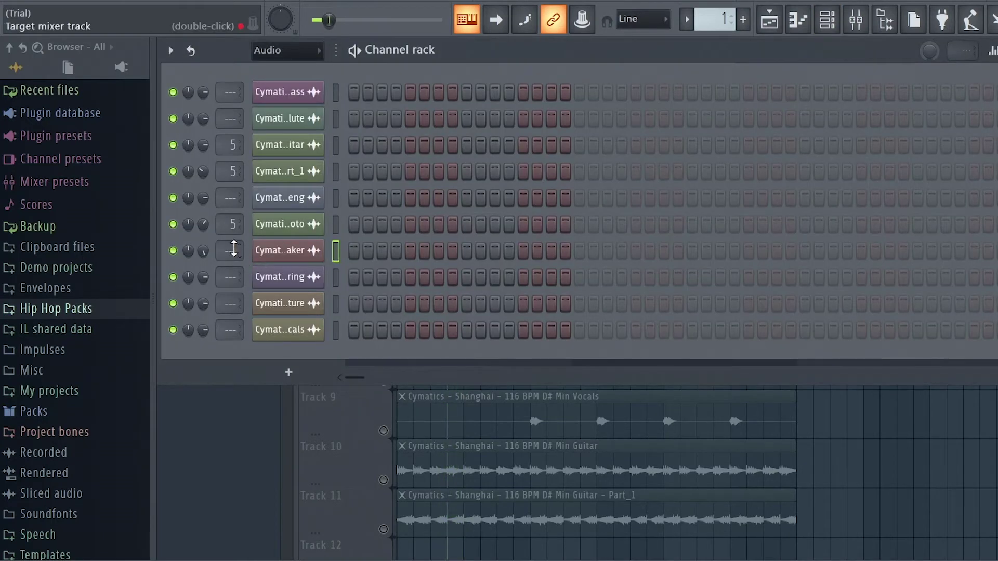
left_click_drag(230, 251, 230, 246)
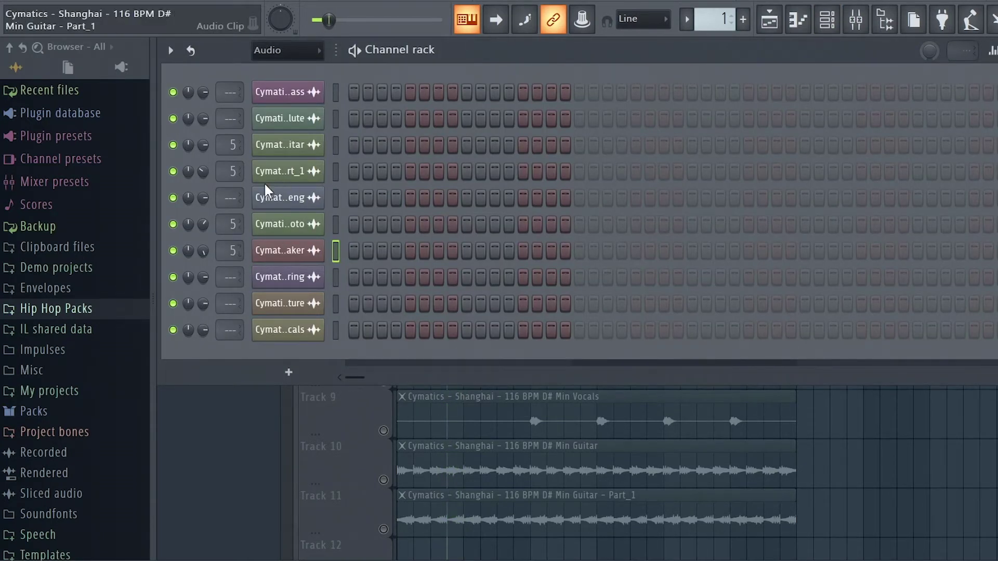
left_click(856, 20)
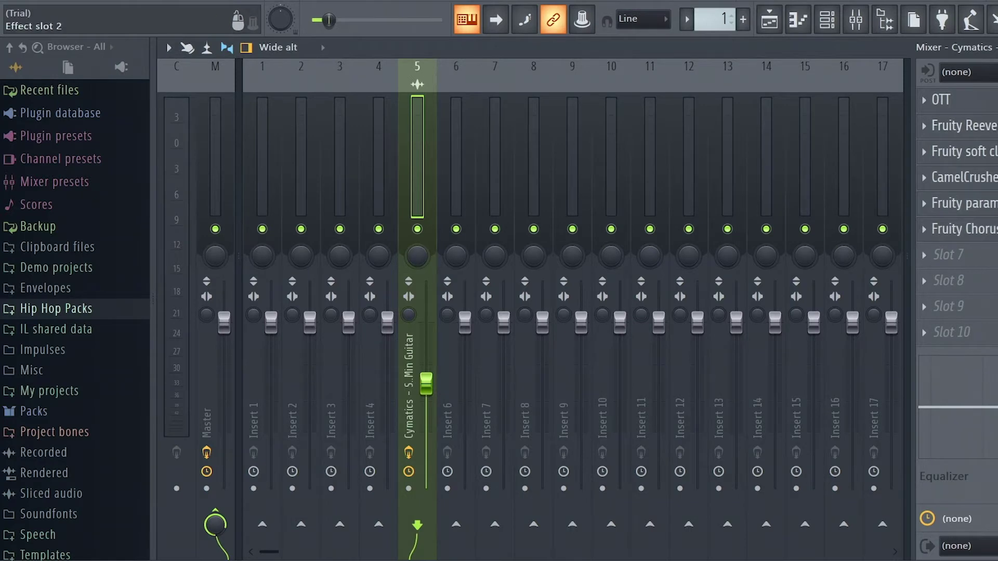
key("Escape")
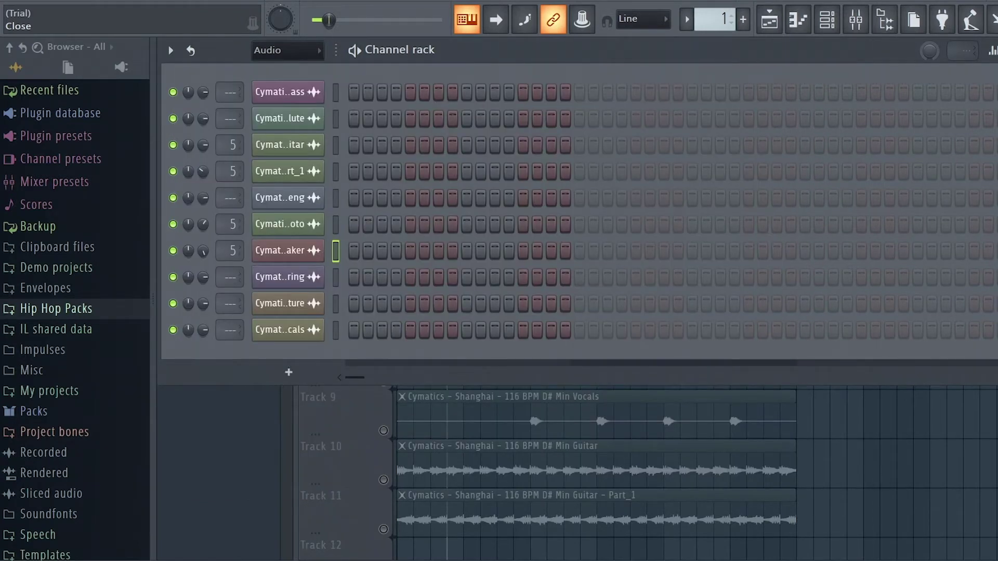
key("Escape")
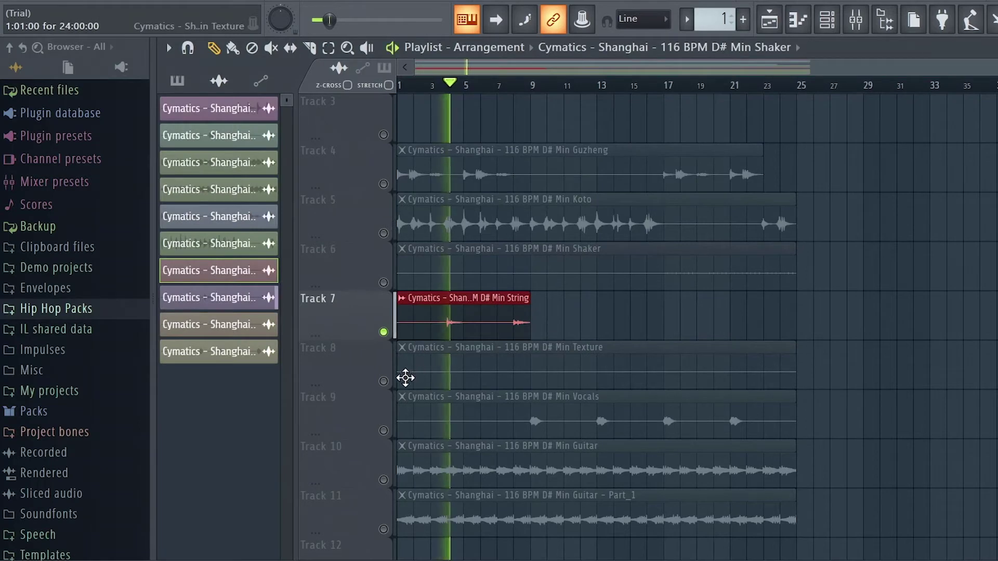
Solo the Texture on Track 8 and check its channel settings while it plays.
left_click(497, 375)
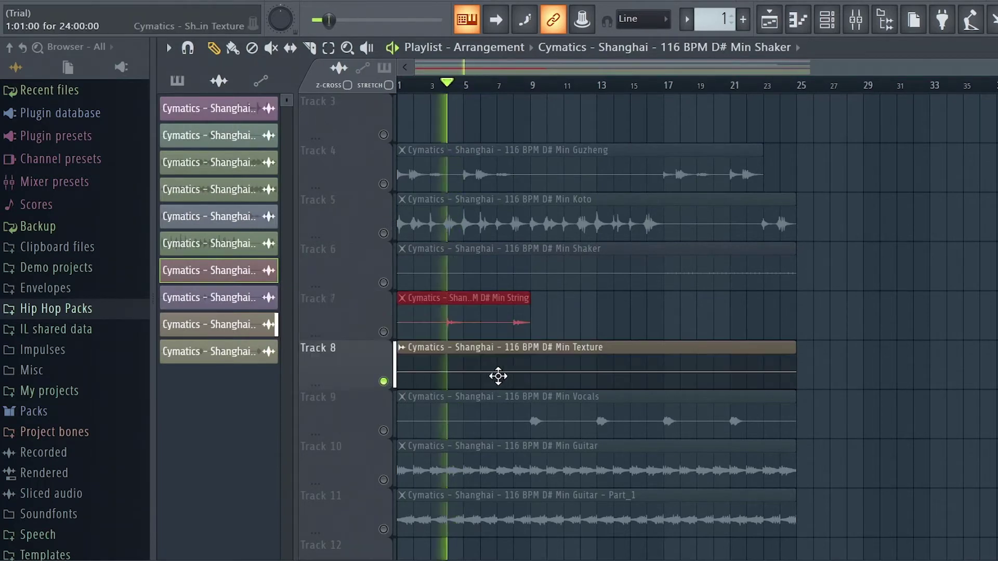
double_click(497, 374)
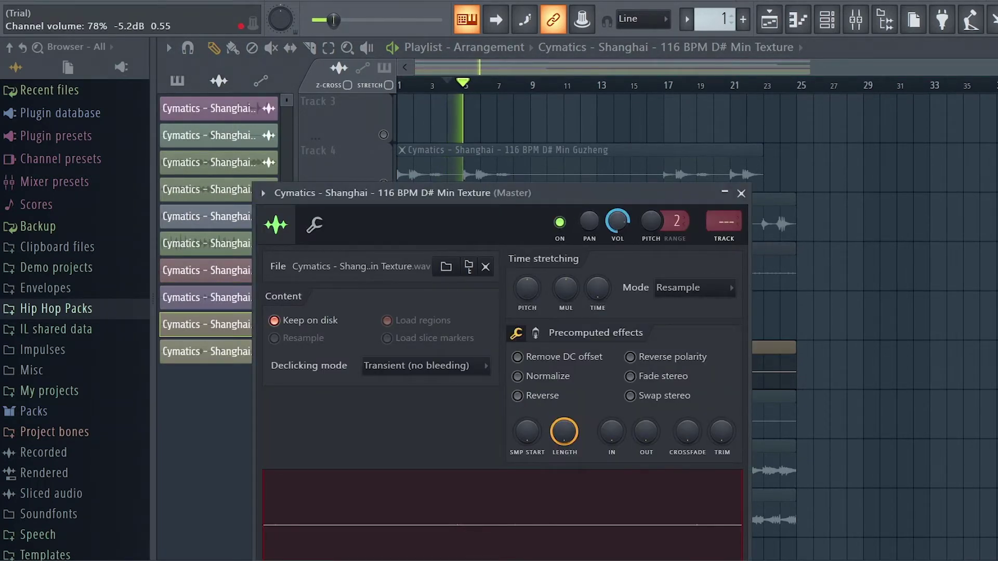
left_click(741, 193)
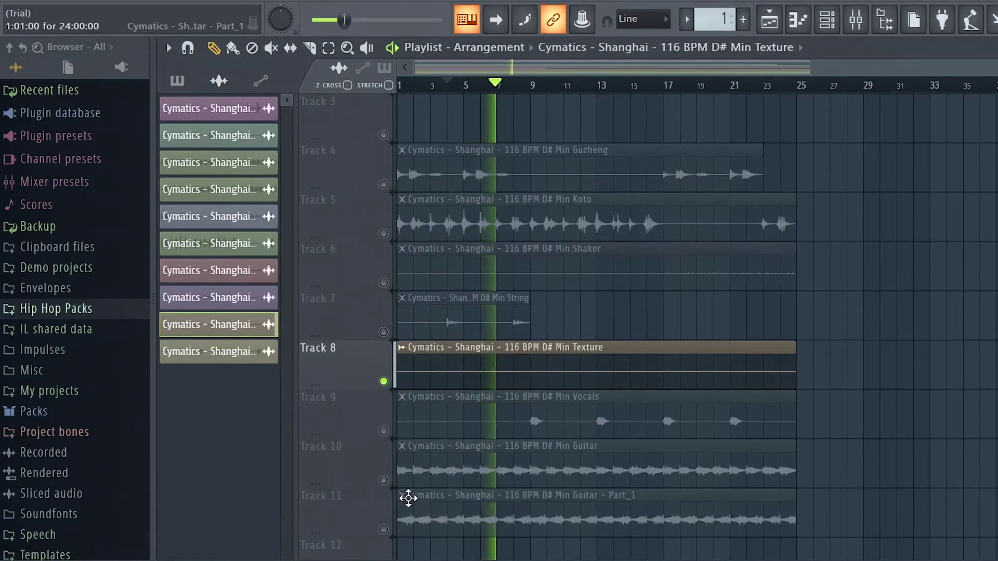
Stop playback, solo the Flute on Track 2 and play it from about bar 11.
key("space")
scroll(542, 220, "up", 1)
scroll(542, 220, "up", 2)
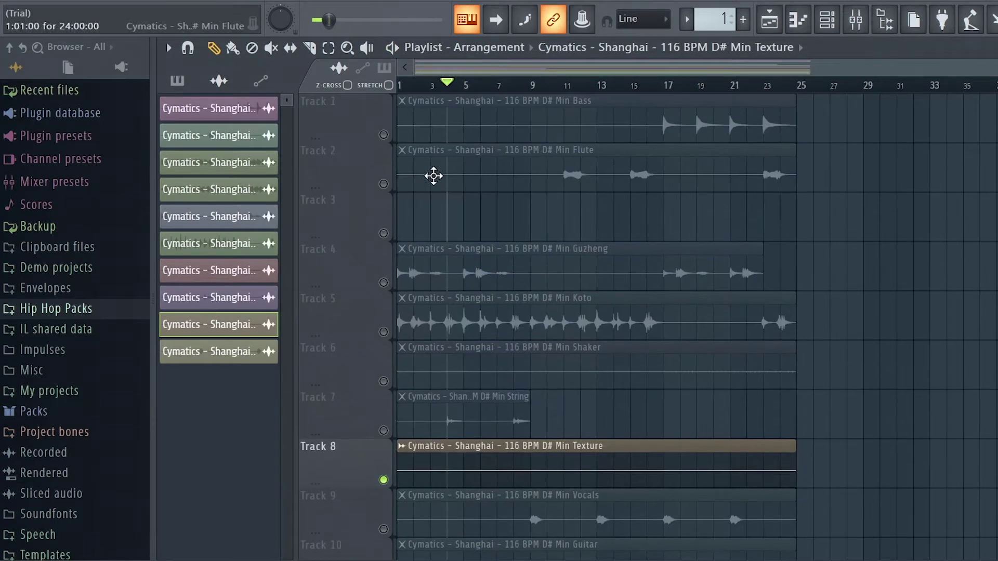
right_click(395, 184)
left_click(578, 91)
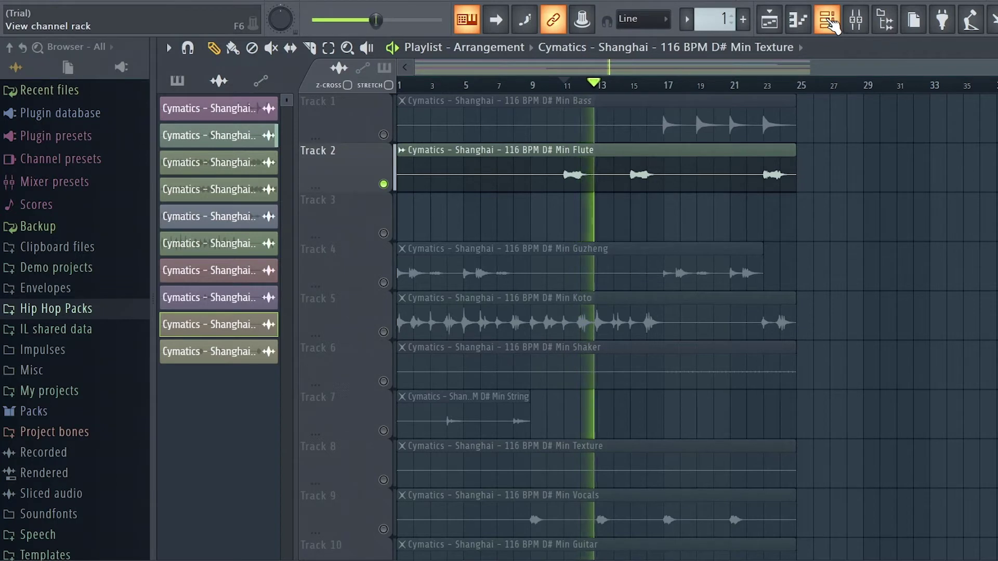
Route the Flute channel to mixer track 5 and play it briefly through that effect chain.
left_click(828, 23)
key("space")
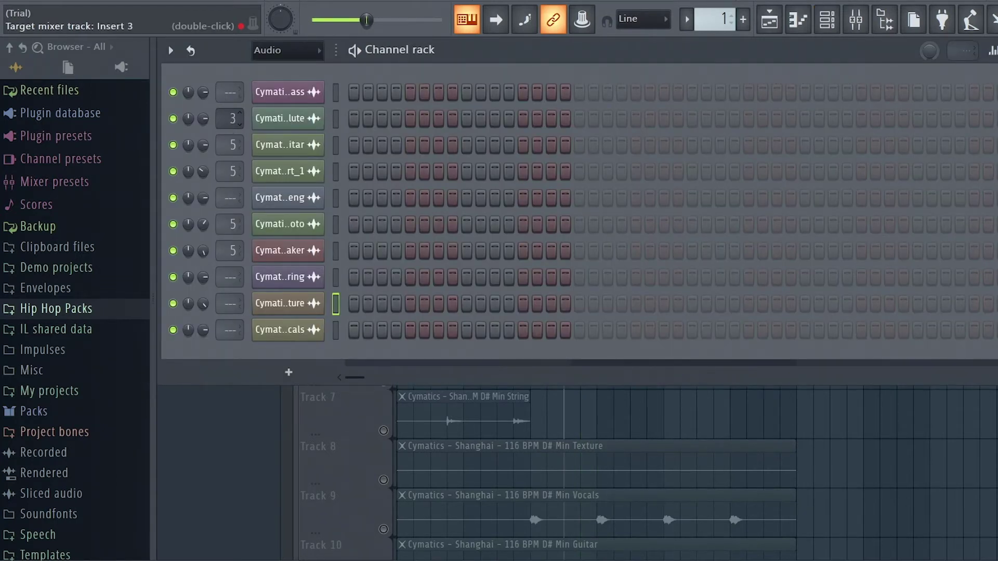
left_click_drag(232, 118, 232, 114)
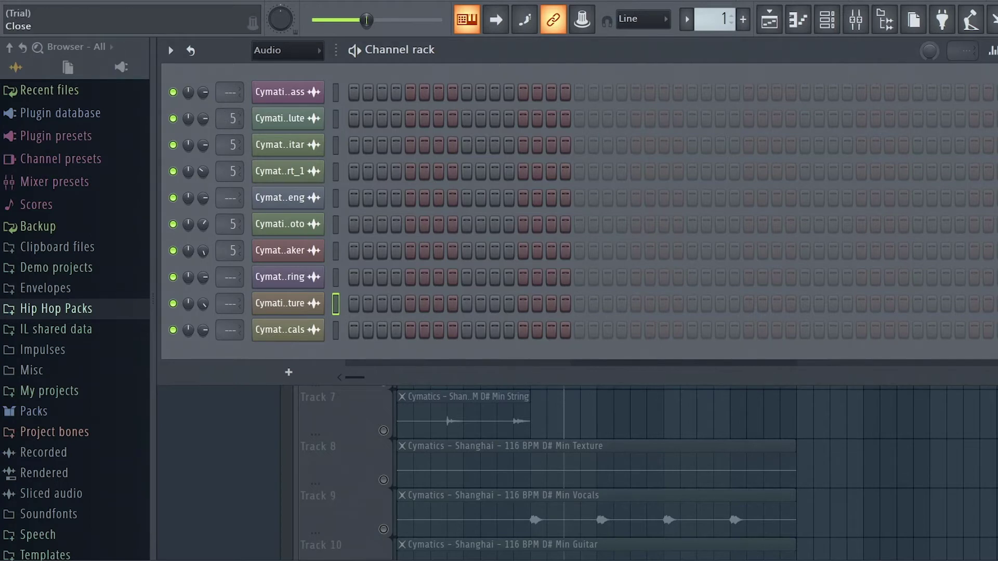
key("space")
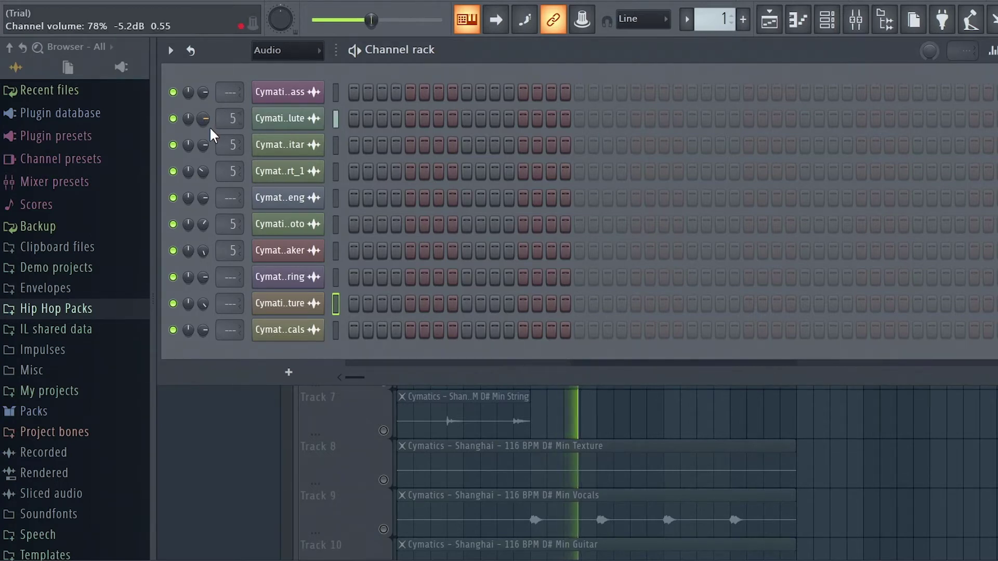
key("space")
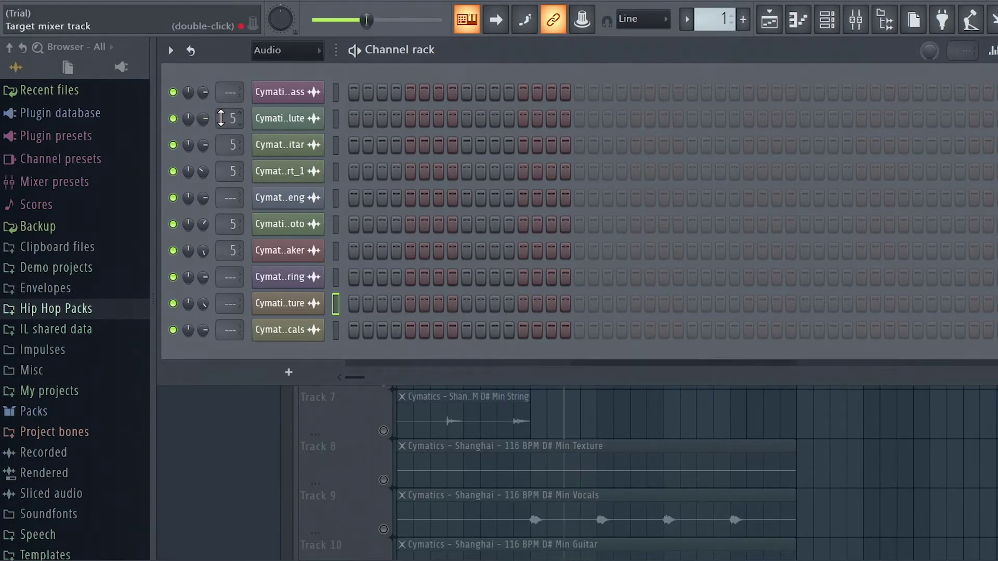
Compare the Flute playing without a mixer track against mixer track 5, leaving it routed to 5, and return to the playlist.
key("space")
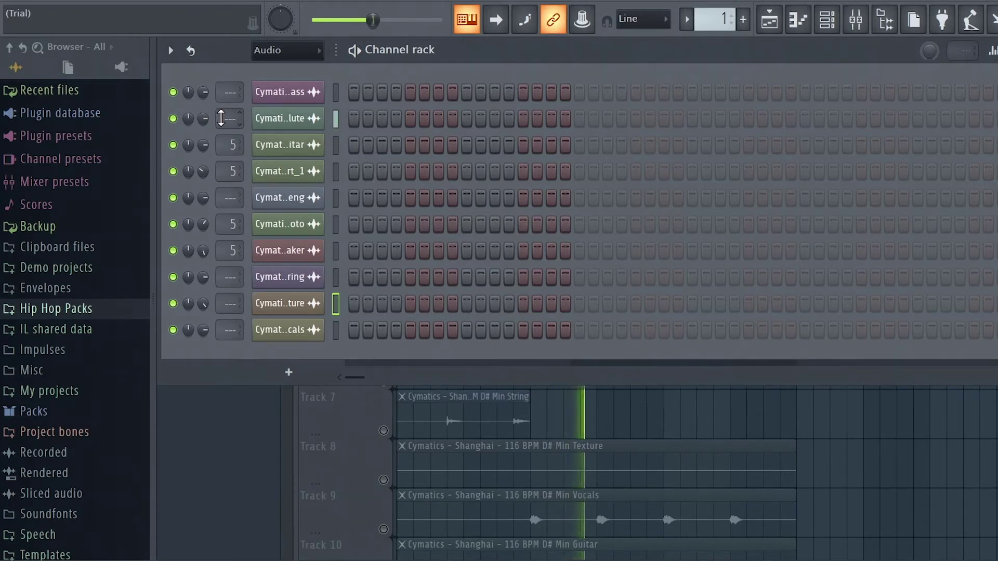
key("space")
scroll(229, 119, "up", 1)
key("space")
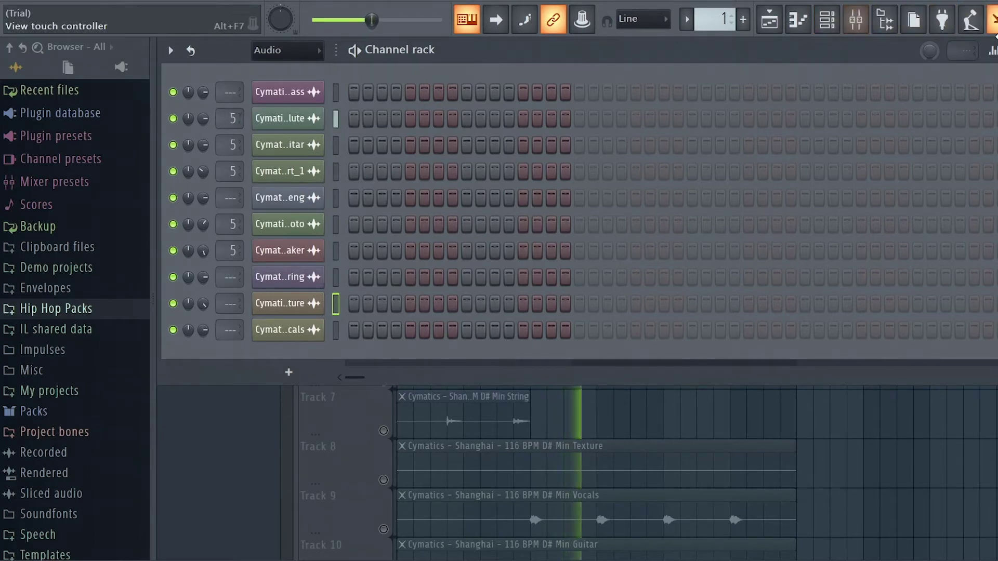
left_click(997, 50)
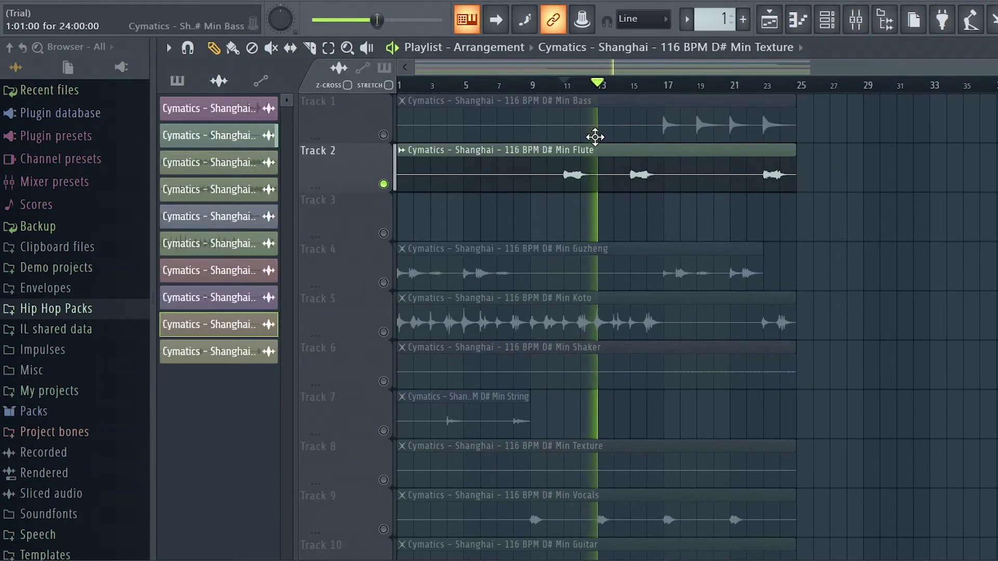
Solo the Vocals on Track 9 and play them from about bar 9.
key("space")
scroll(754, 287, "down", 1)
scroll(755, 287, "down", 5)
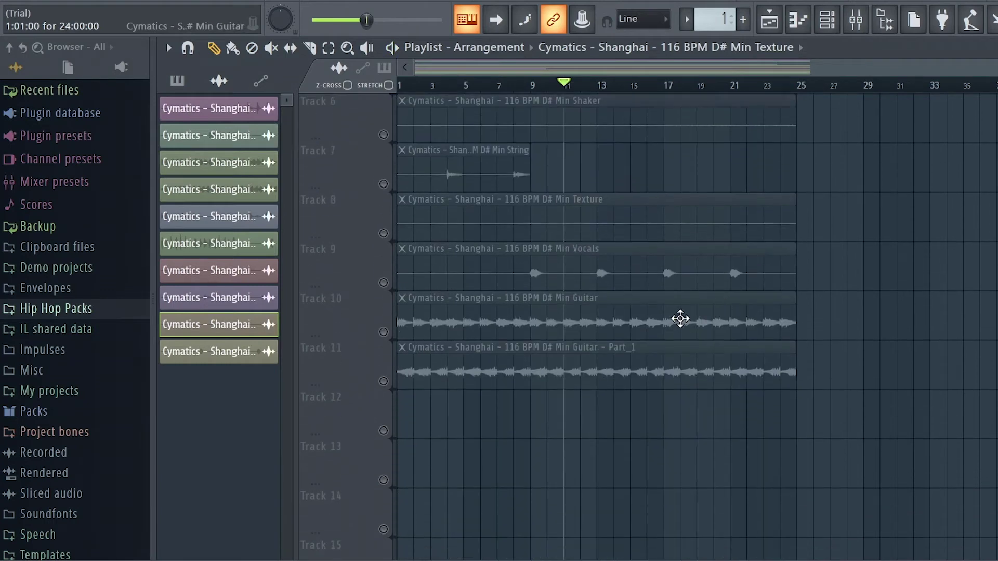
scroll(681, 319, "up", 2)
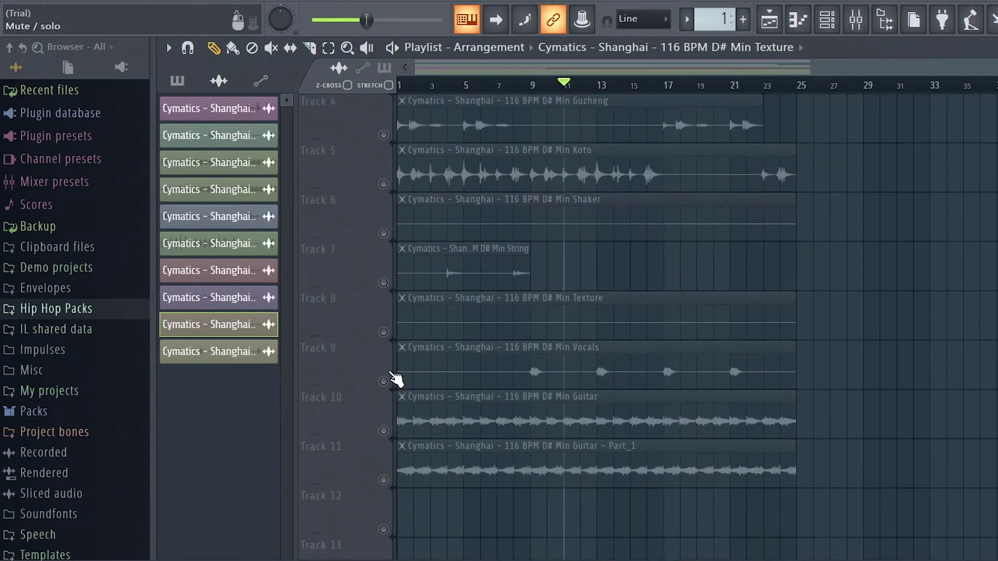
left_click(384, 381)
left_click(530, 85)
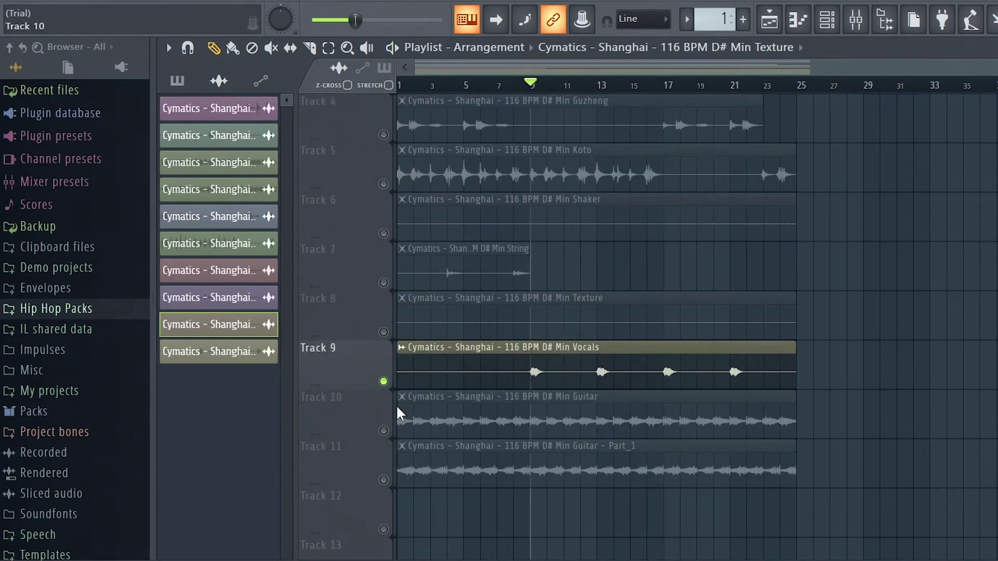
left_click(383, 382)
left_click(384, 383)
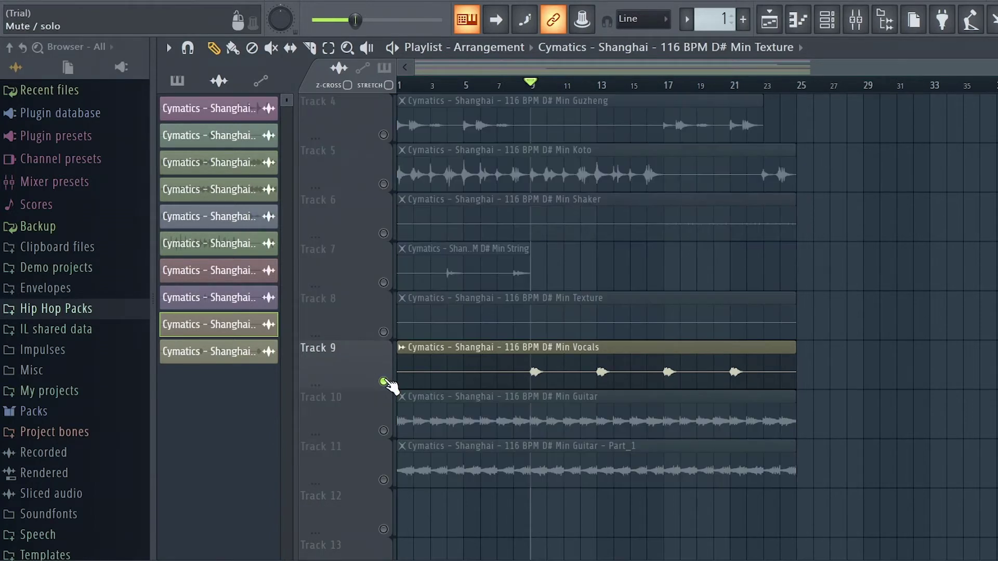
key("space")
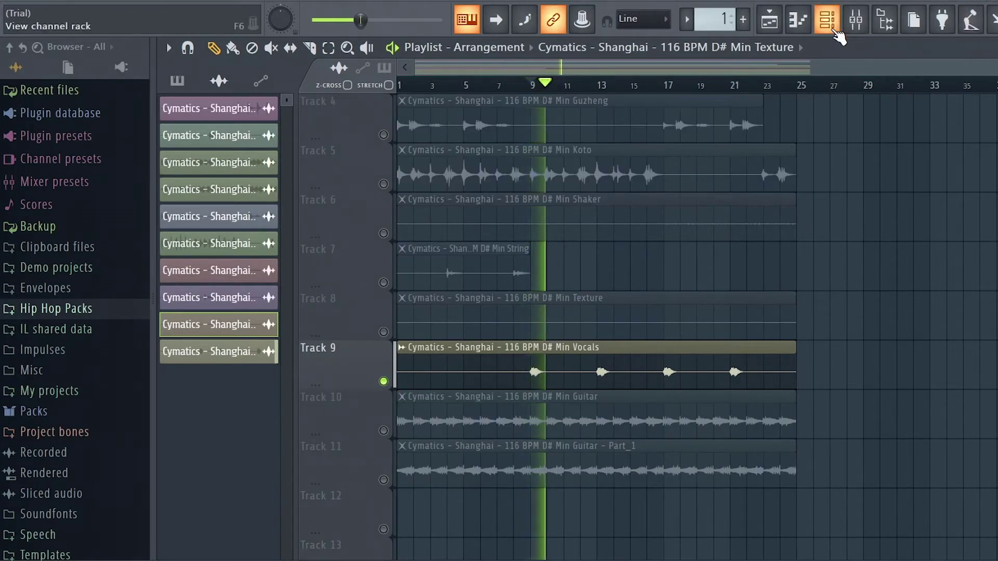
Try routing the Texture channel to mixer track 5 while the Vocals play, and check the levels in the mixer.
key("space")
left_click(831, 26)
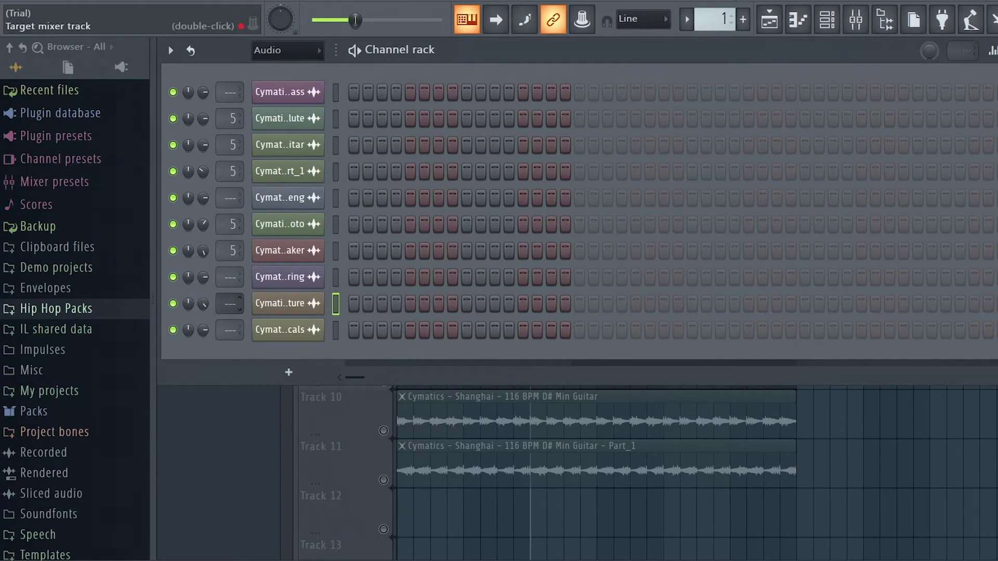
scroll(230, 303, "up", 5)
key("space")
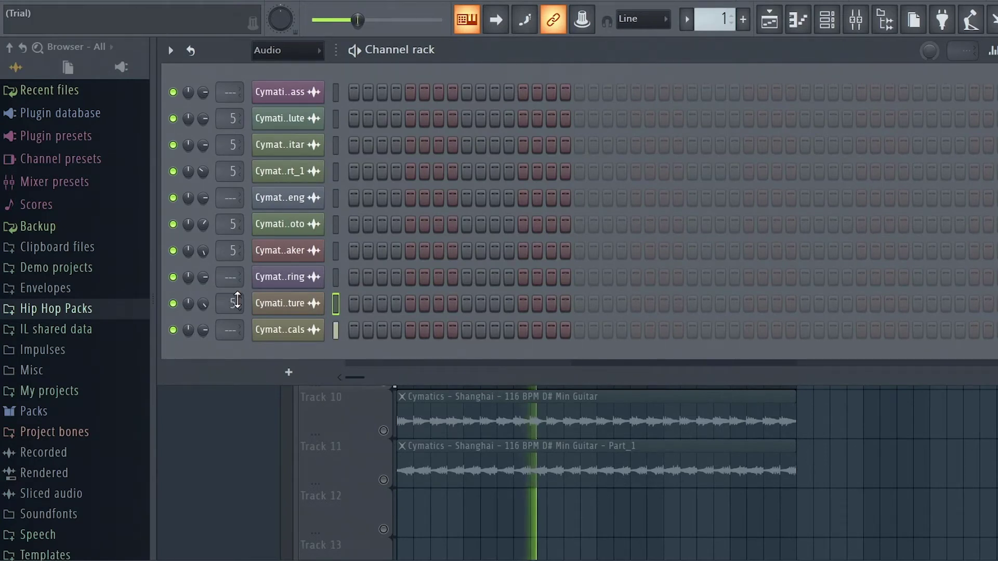
left_click(827, 20)
left_click(856, 20)
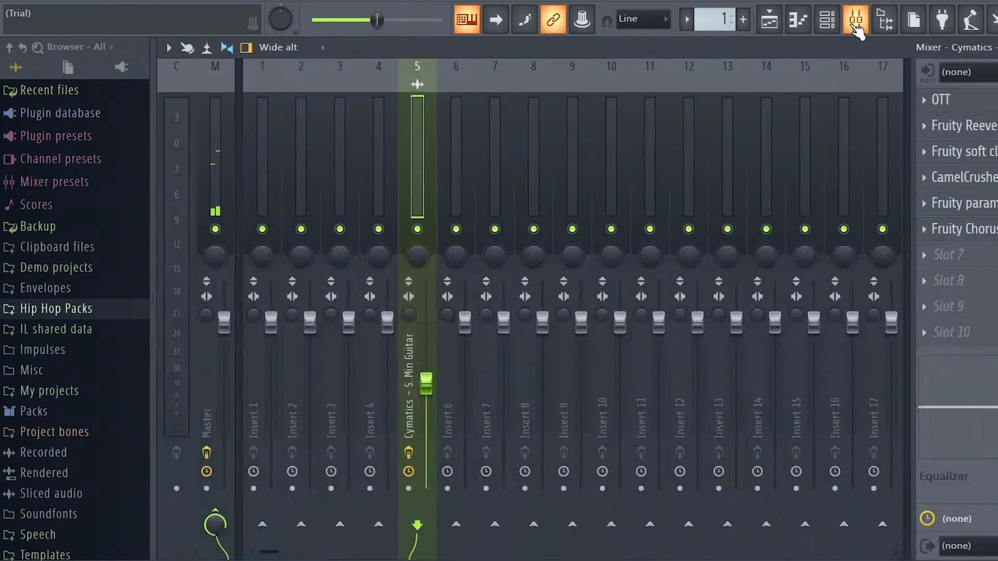
Clear the Texture channel's mixer routing, route the Vocals channel to mixer track 5 and listen to it from the playlist.
left_click(827, 20)
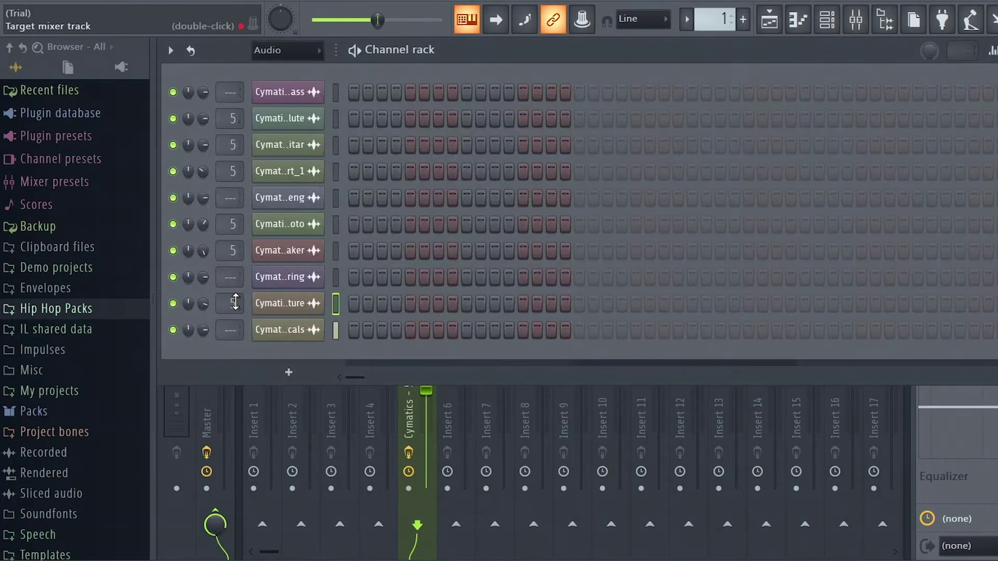
mouse_move(239, 307)
left_mouse_down()
mouse_move(239, 328)
mouse_move(232, 301)
mouse_move(233, 310)
left_mouse_up()
key("space")
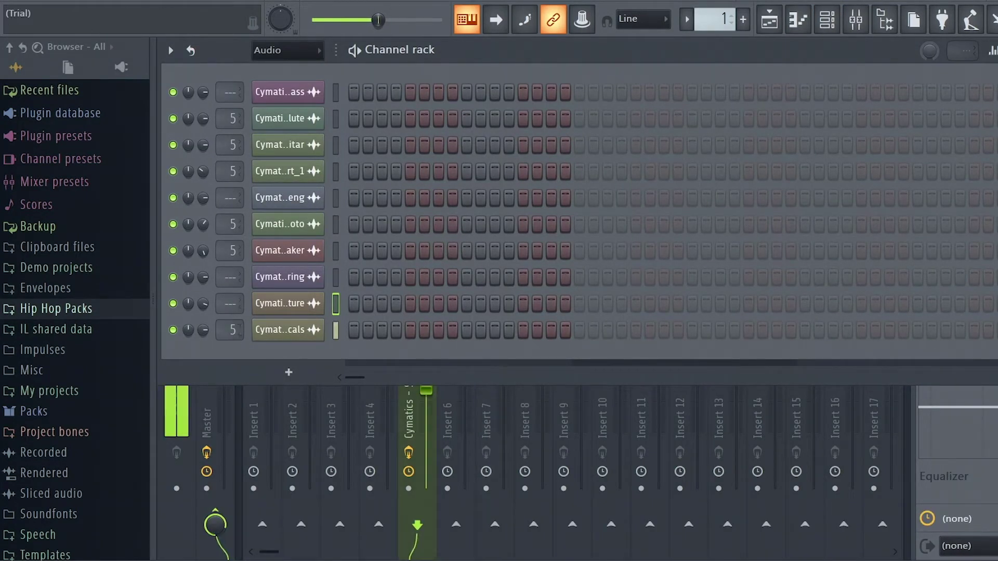
key("F6")
key("F5")
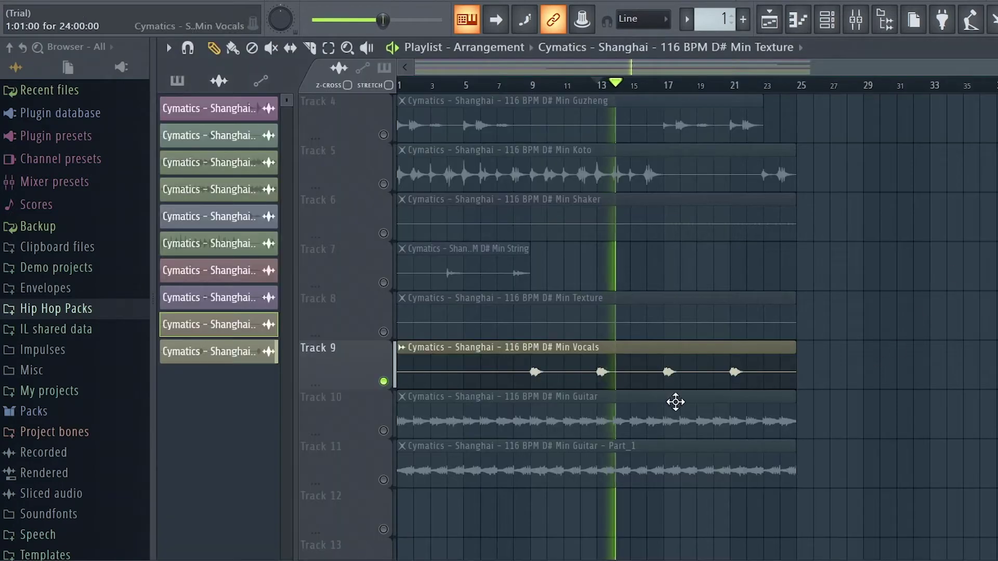
Stop playback, unsolo the Vocals, and solo the Bass on Track 1 with the playhead at about bar 17.
key("space")
left_click(384, 381, "ctrl")
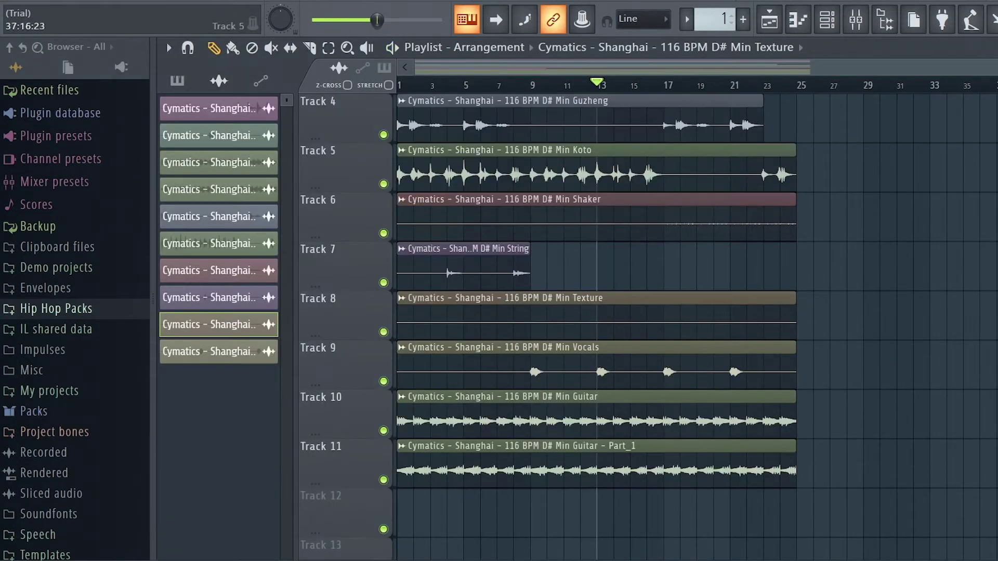
scroll(818, 202, "up", 3)
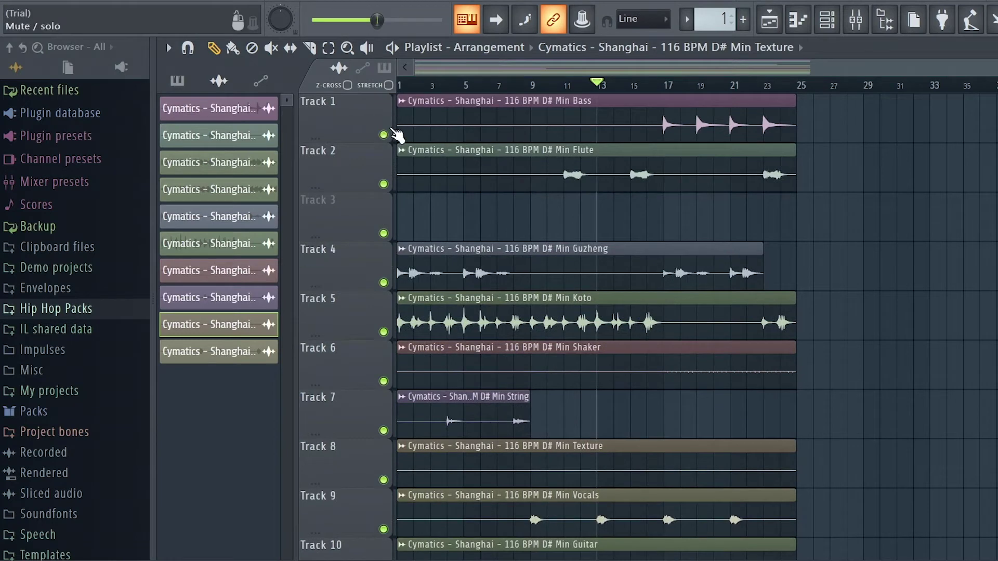
left_click(384, 135, "ctrl")
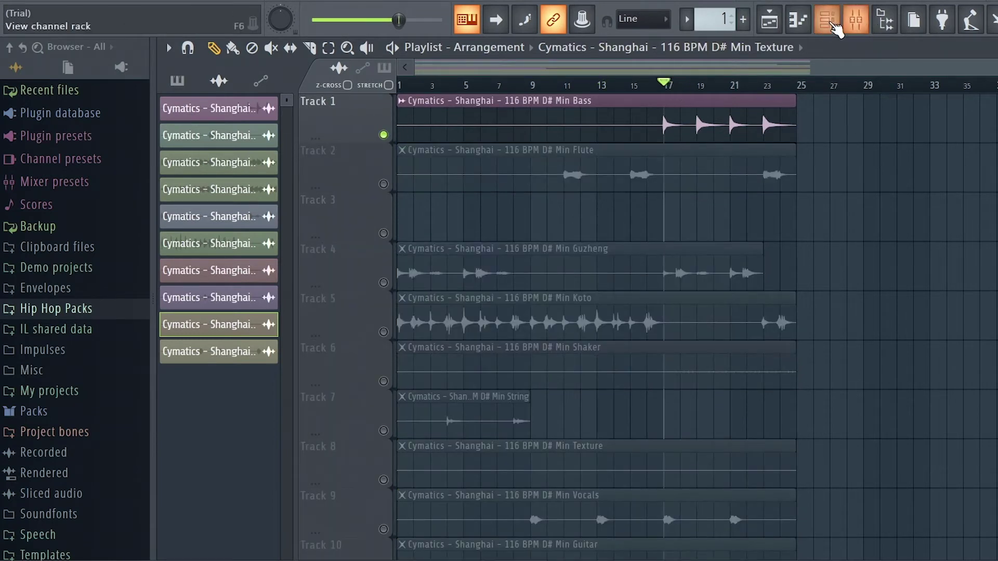
Route the Bass channel to its own mixer track 6 and lower that track's fader slightly.
left_click(827, 20)
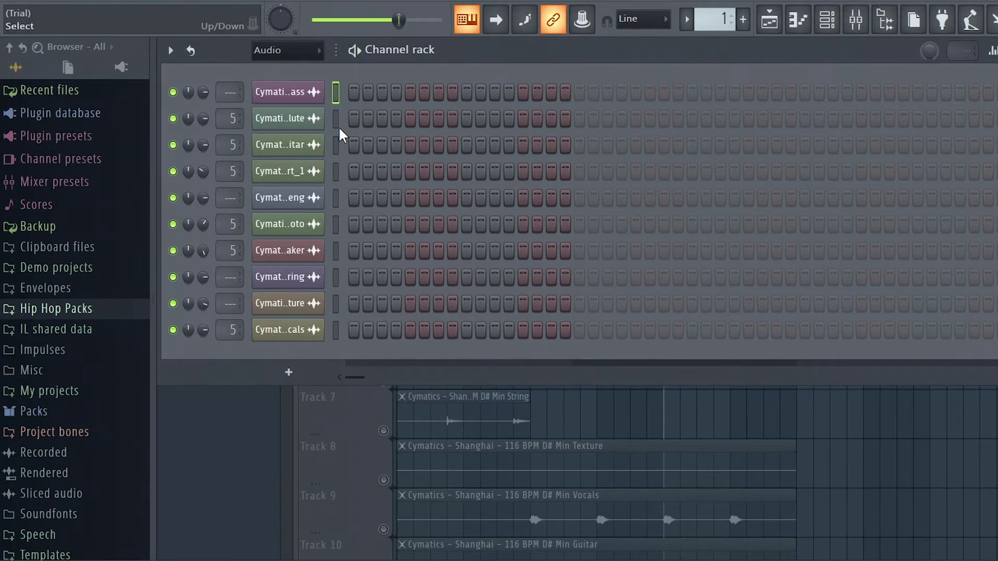
key("ctrl+l")
key("F6")
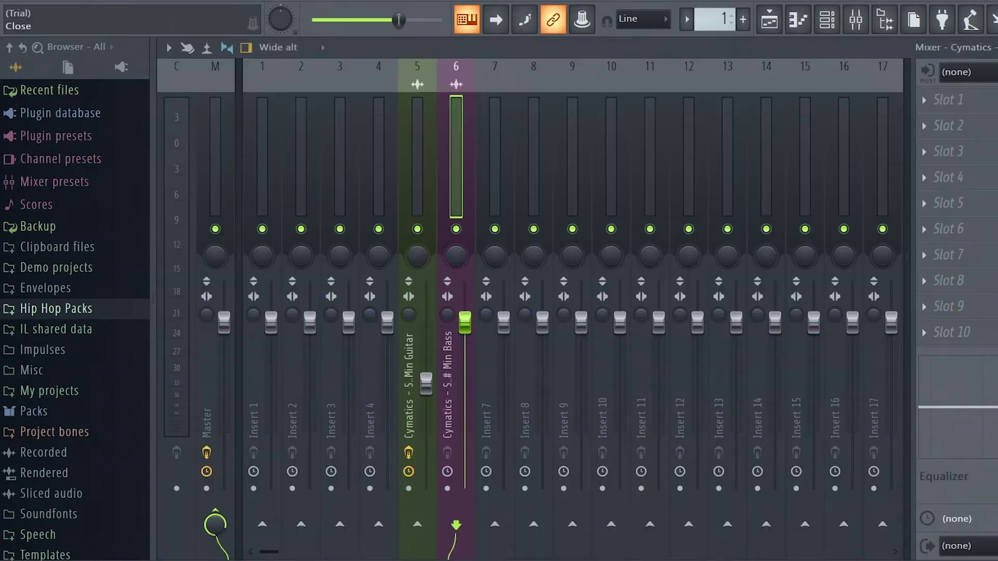
left_click_drag(465, 323, 465, 352)
Add Fruity Reeverb 2 in the Bass mixer track's first effect slot and set its wet level to 64%.
left_click(966, 100)
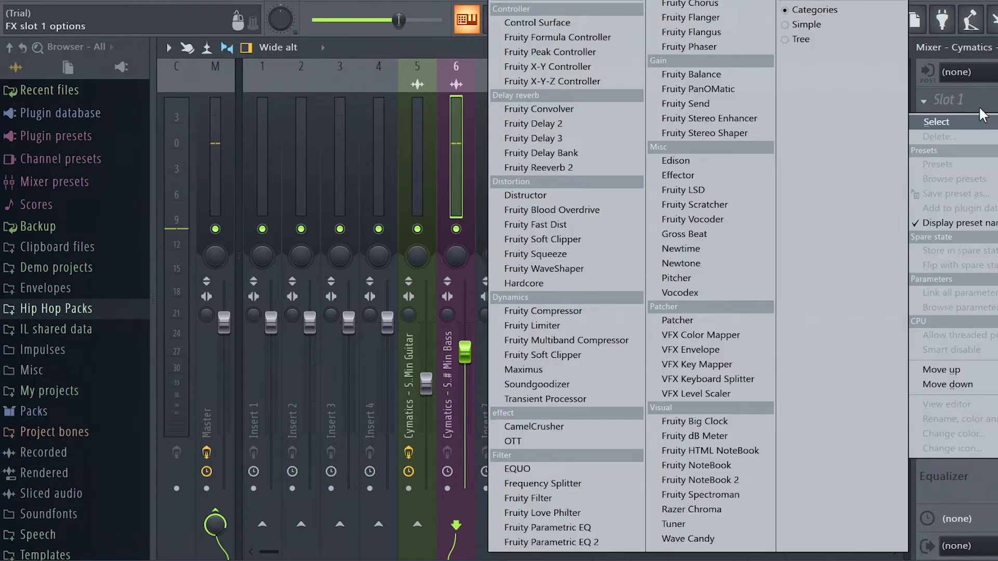
left_click(570, 169)
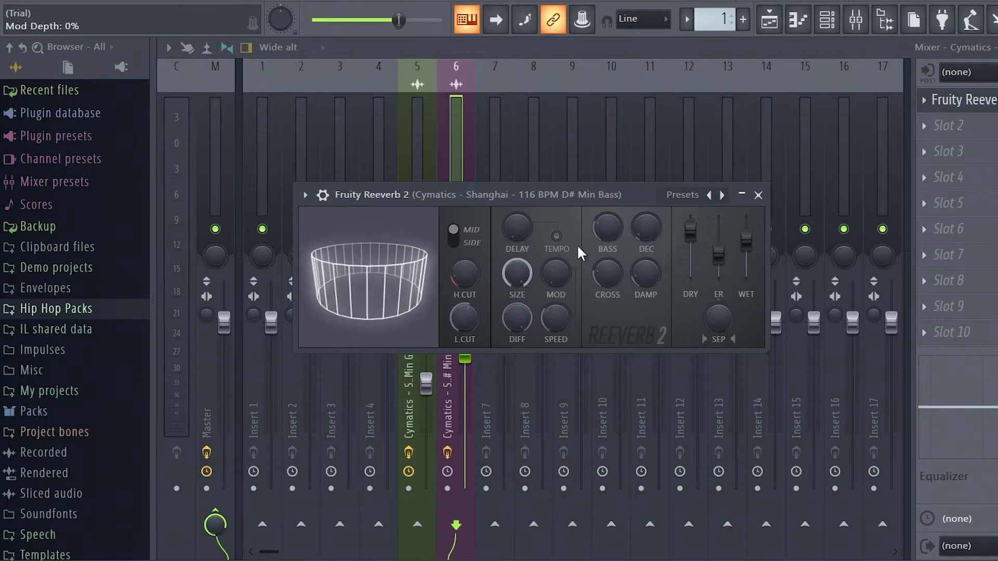
left_click_drag(607, 228, 607, 208)
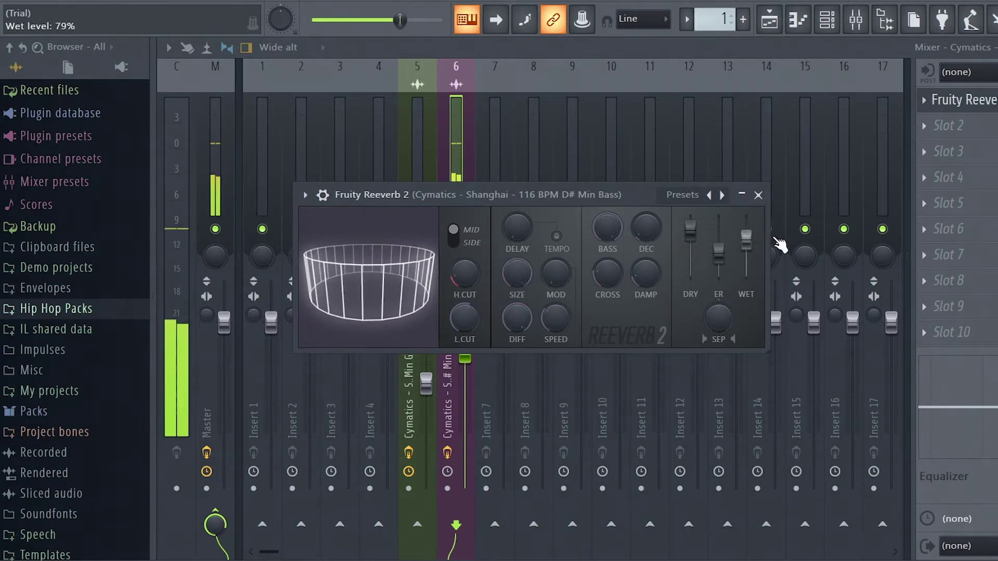
left_click_drag(751, 238, 756, 242)
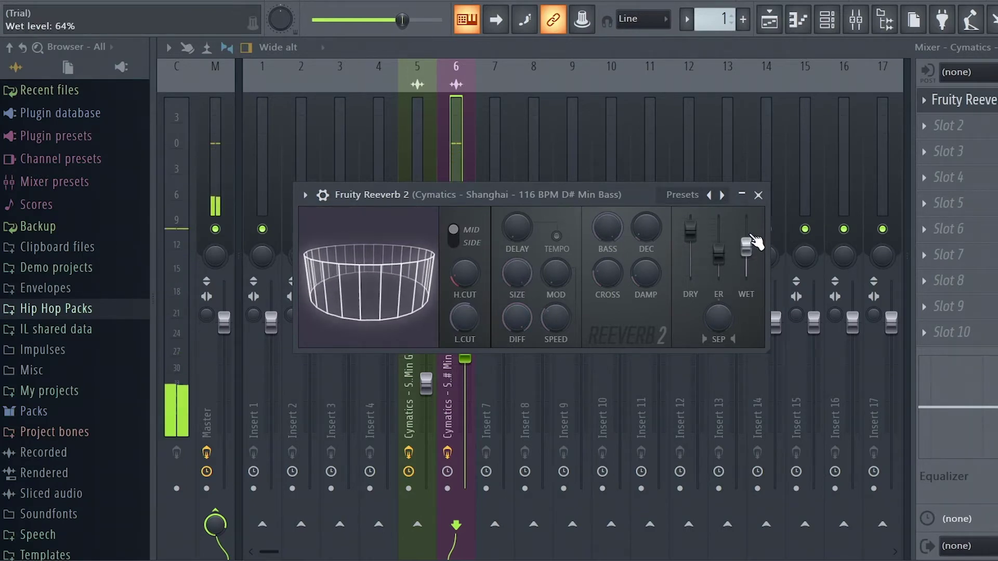
left_click(758, 195)
Add Fruity Soft Clipper in the second effect slot of the Bass mixer track.
left_click(957, 137)
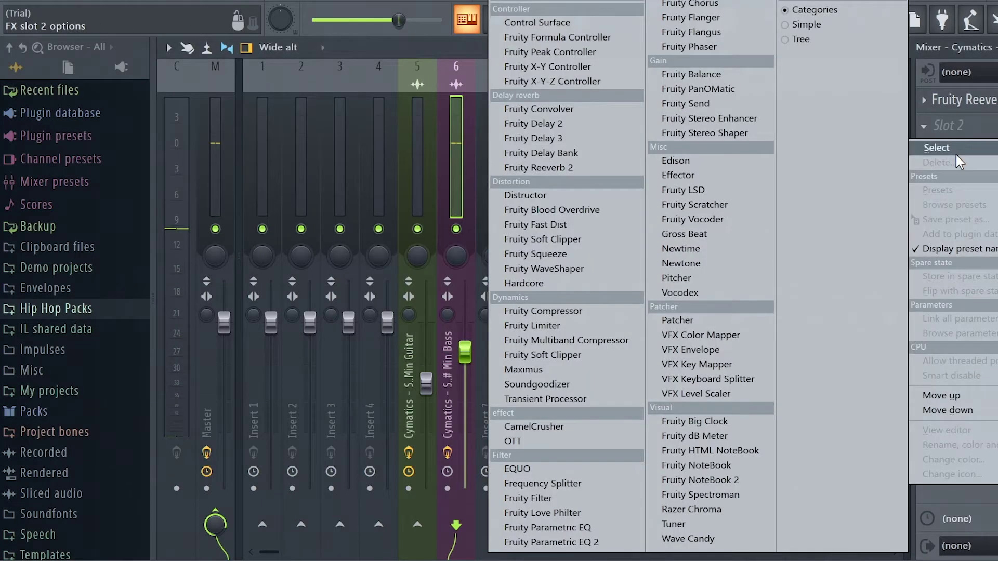
left_click(526, 355)
left_click(463, 110)
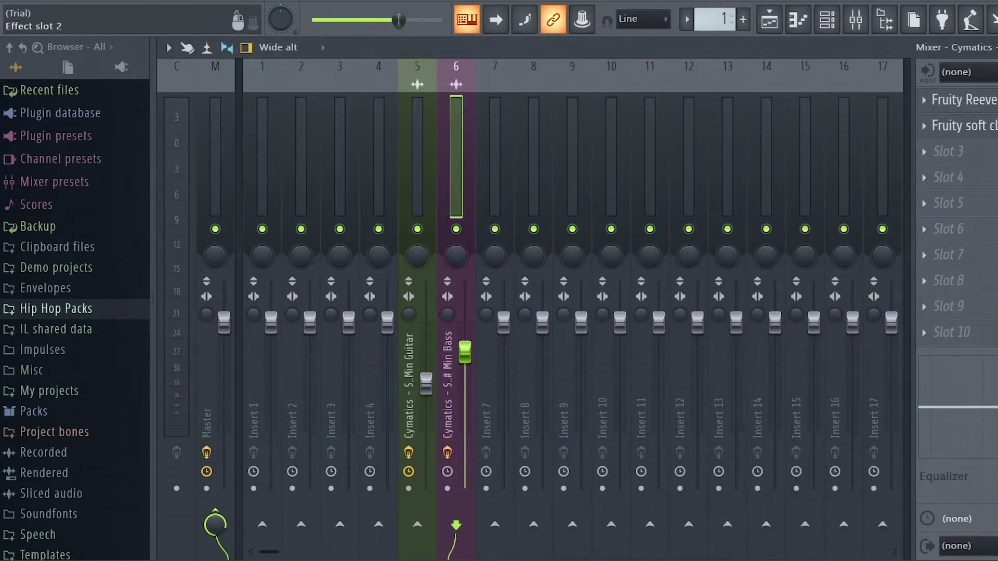
Add OTT to the Bass mixer track with depth at 31% and move it to the top of the effect chain.
left_click(977, 152)
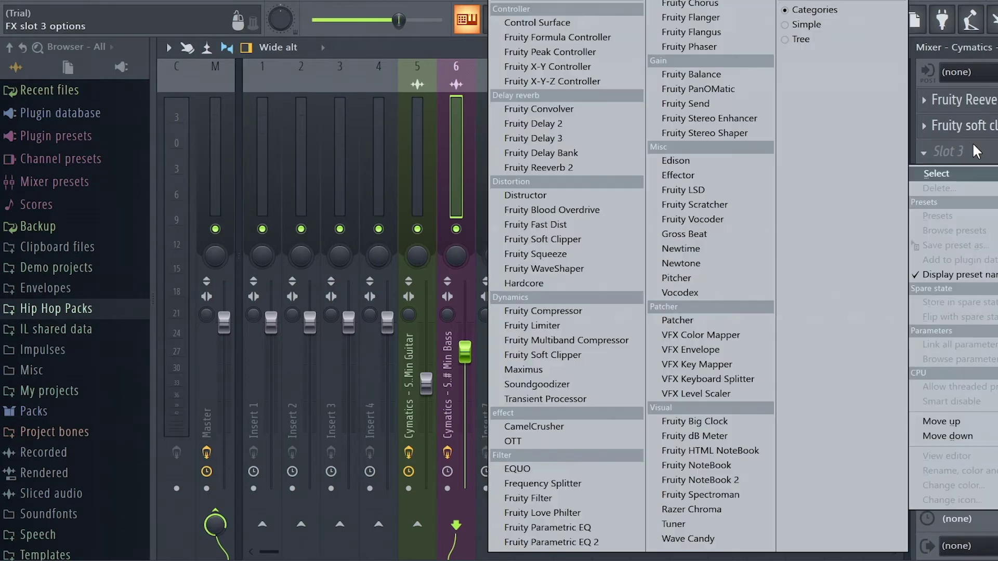
left_click(569, 443)
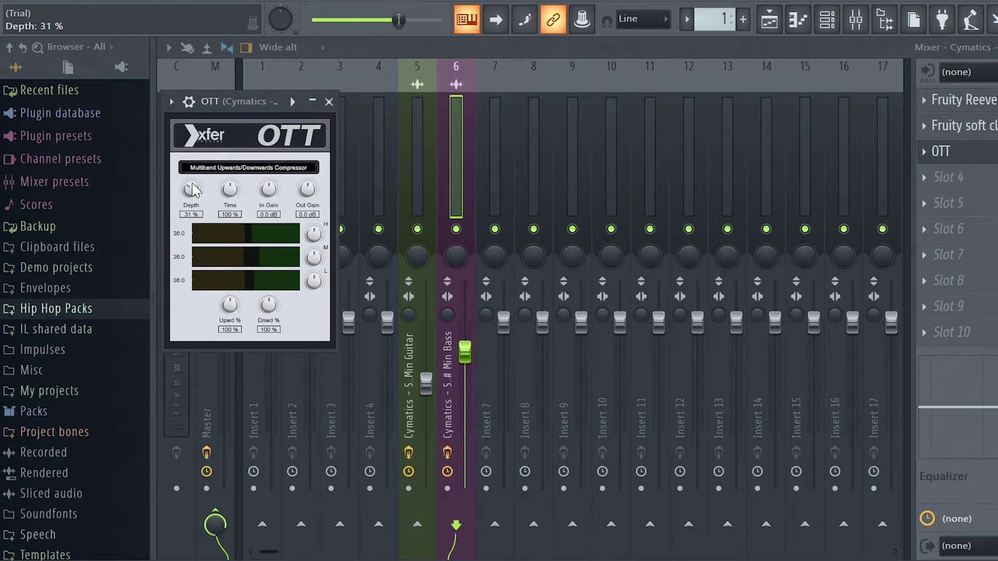
left_click(329, 104)
left_click(357, 102)
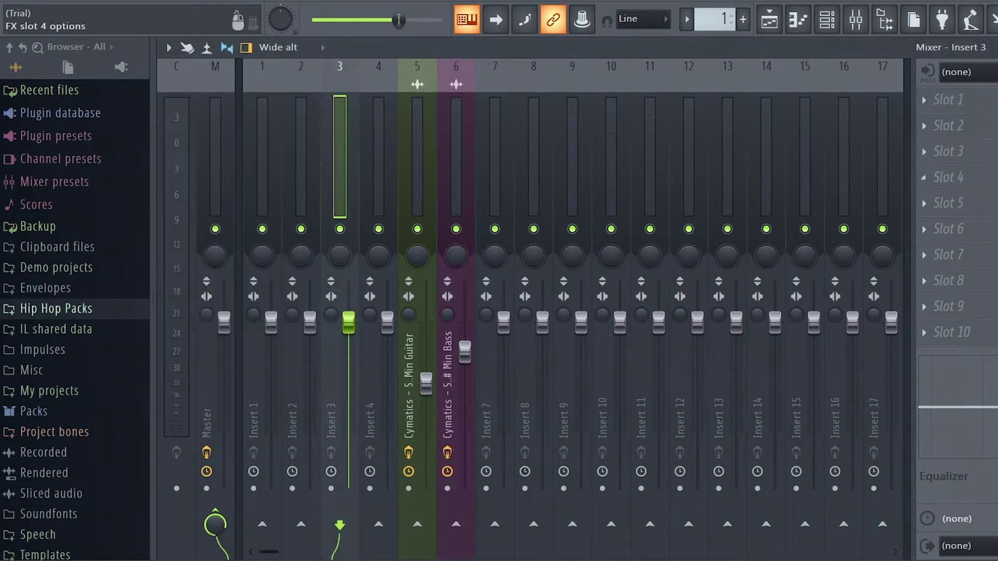
left_click(467, 175)
left_click_drag(993, 153, 932, 100)
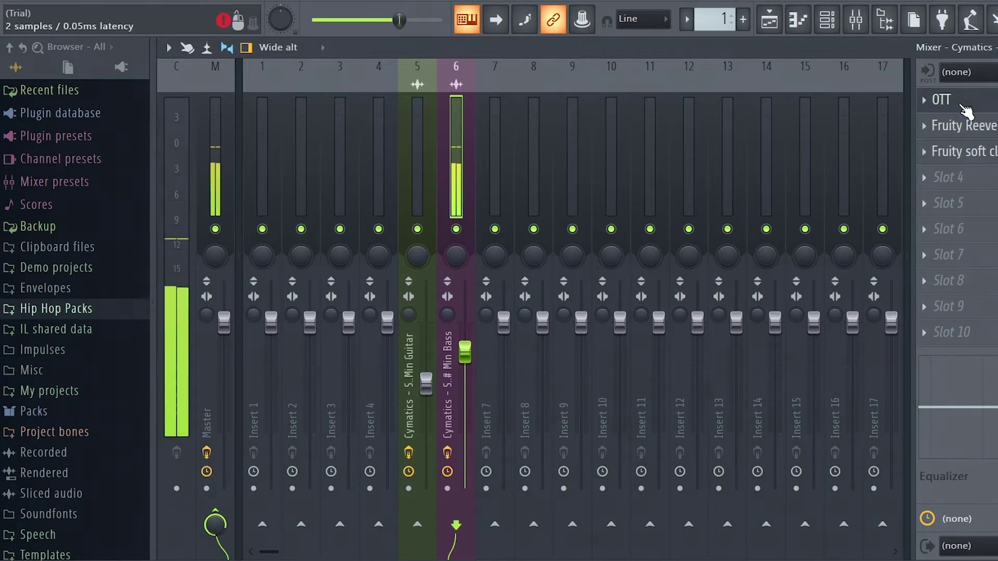
Reduce the depth of OTT on the Bass mixer track to 23%.
left_click(945, 107)
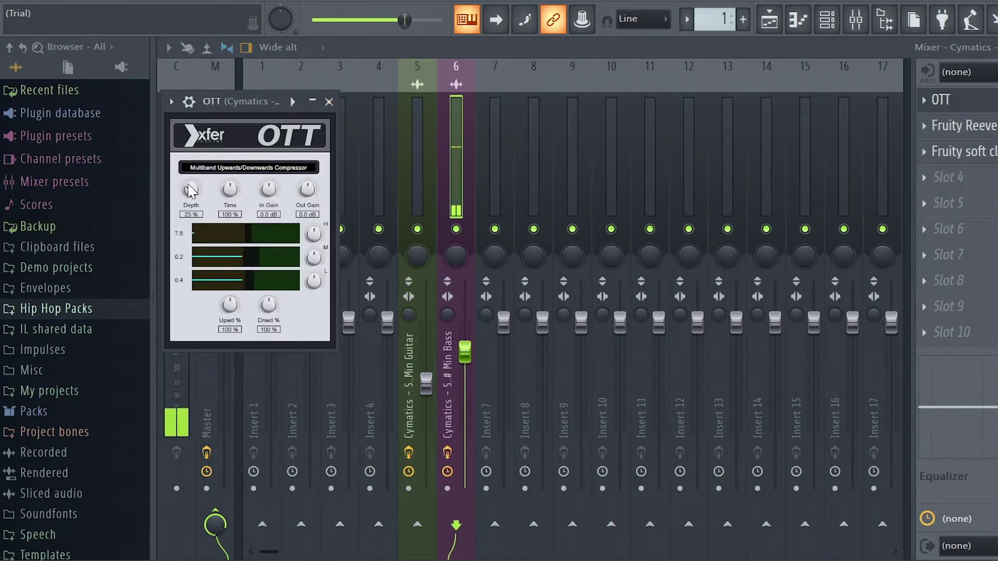
left_click(329, 101)
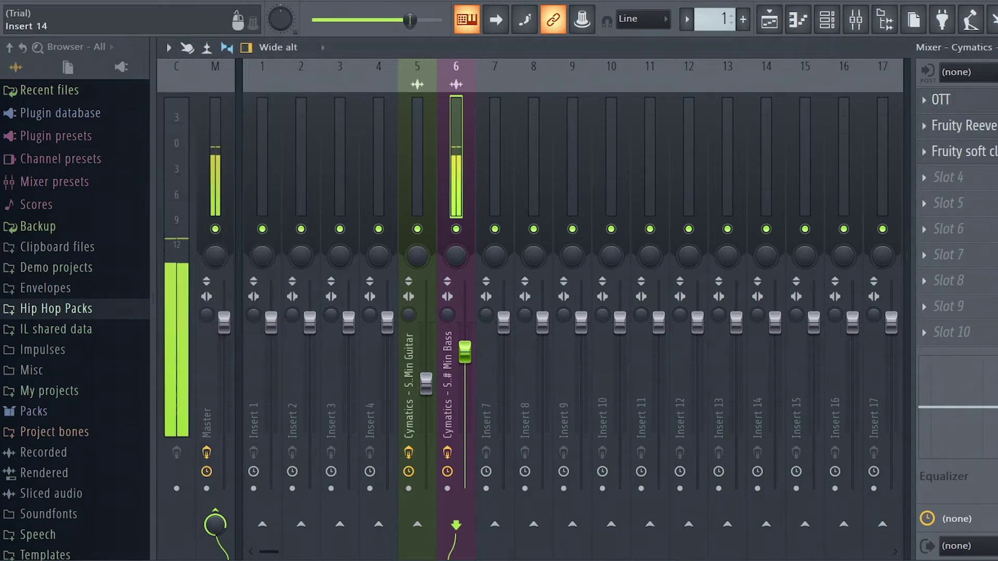
Add Fruity Parametric EQ 2 in the Bass track's fourth effect slot and make band 1 a Steep 8 high-pass filter.
left_click(949, 177)
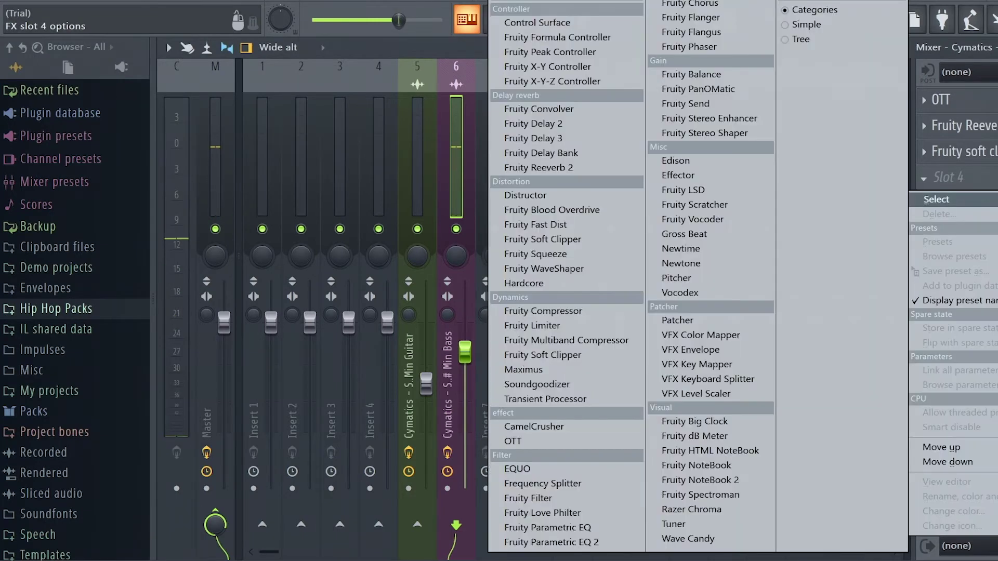
left_click(556, 542)
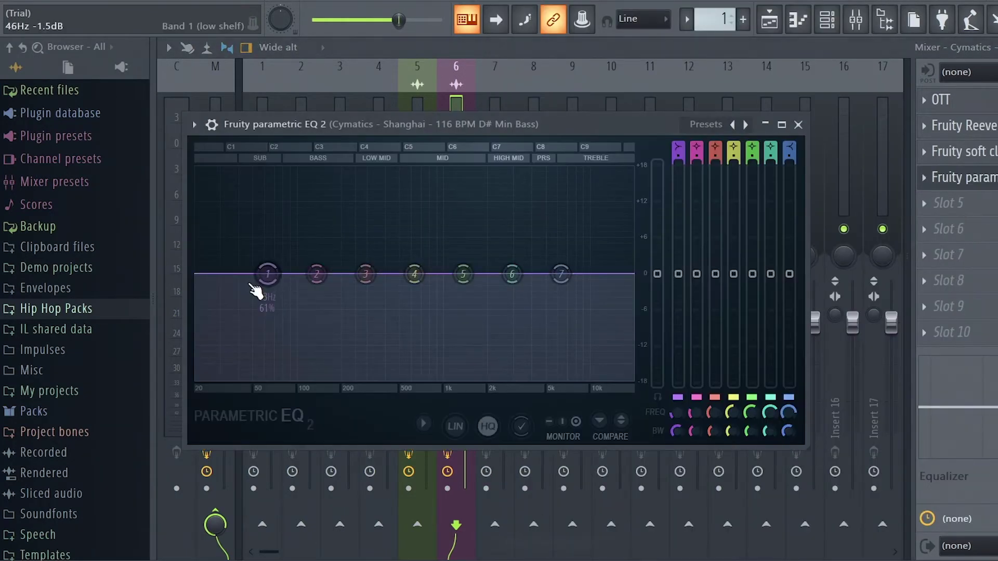
right_click(267, 276)
mouse_move(300, 333)
left_click(354, 329)
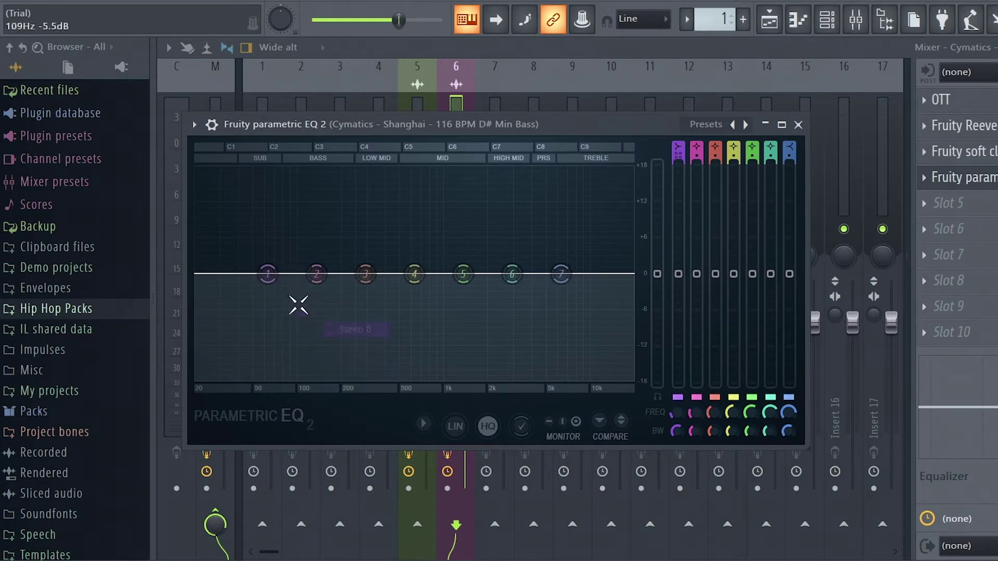
right_click(267, 275)
mouse_move(295, 314)
left_click(358, 355)
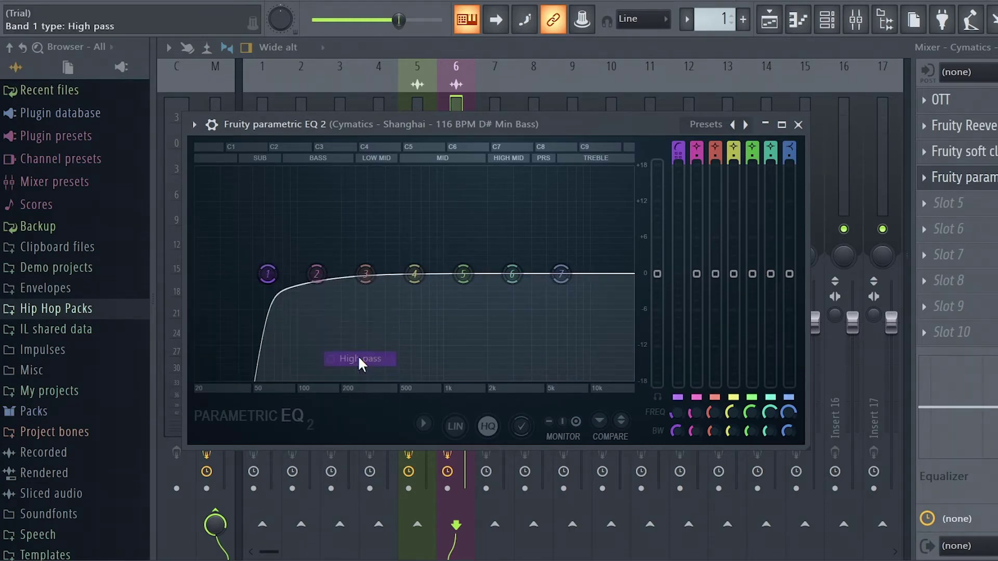
Enlarge the Bass equalizer and raise the band 1 high-pass cutoff to about 90 Hz while the bass plays.
left_click(781, 125)
key("space")
left_click_drag(294, 292, 322, 293)
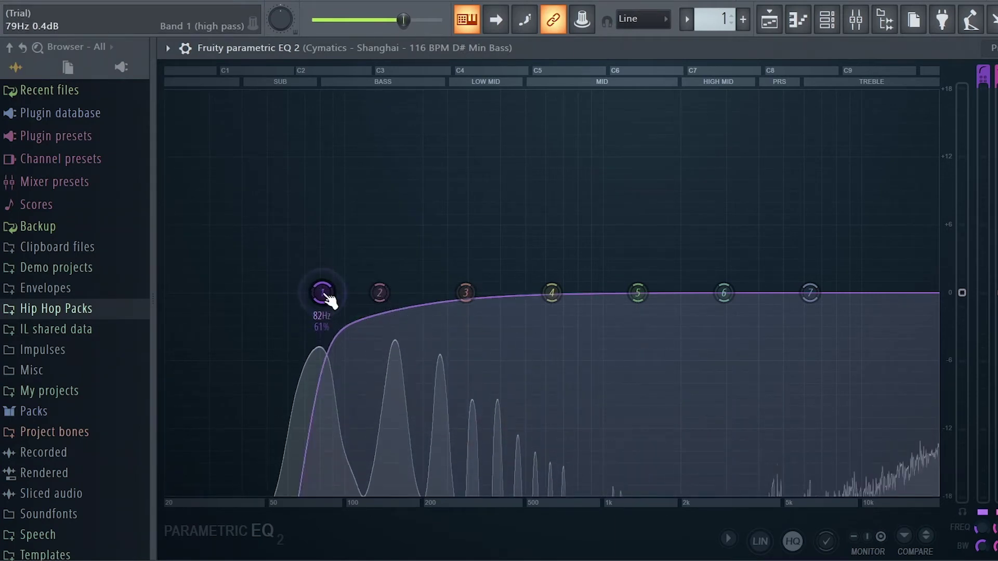
left_click_drag(322, 292, 338, 292)
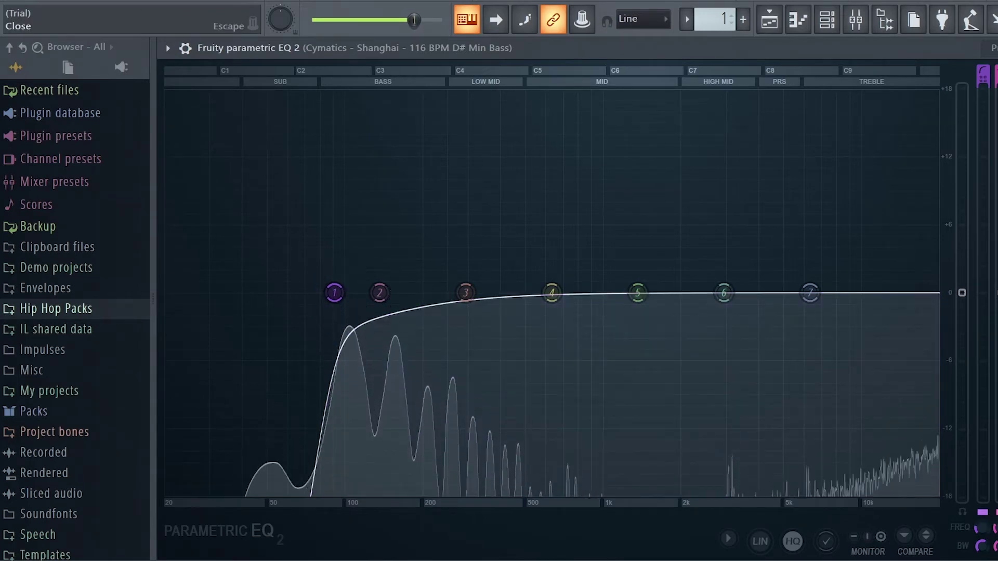
key("Escape")
Soften the bass highs by lowering the band 7 high shelf to -8.4 dB at 4927 Hz and dipping bands 5 and 6 a few dB.
left_click(948, 177)
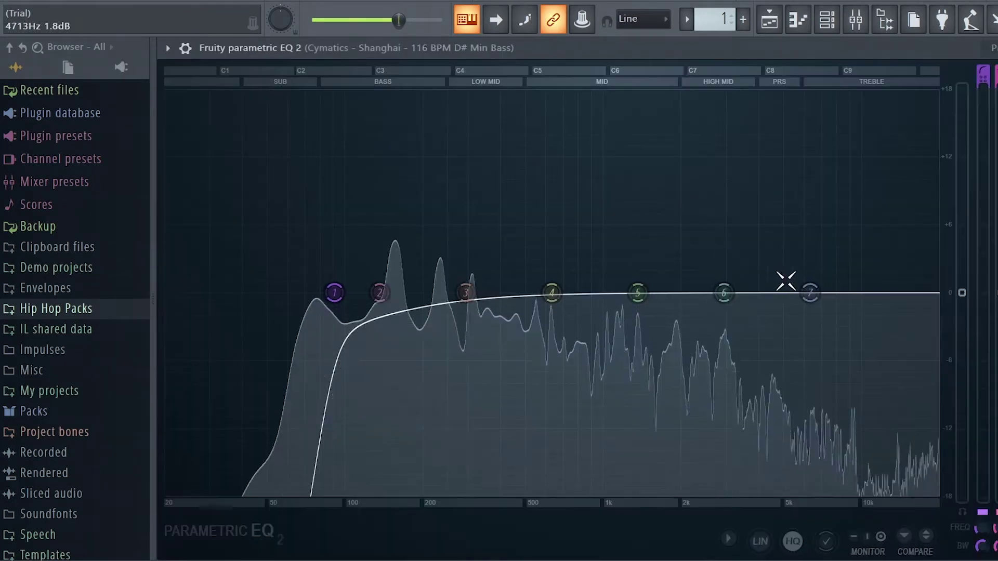
left_click_drag(803, 293, 799, 390)
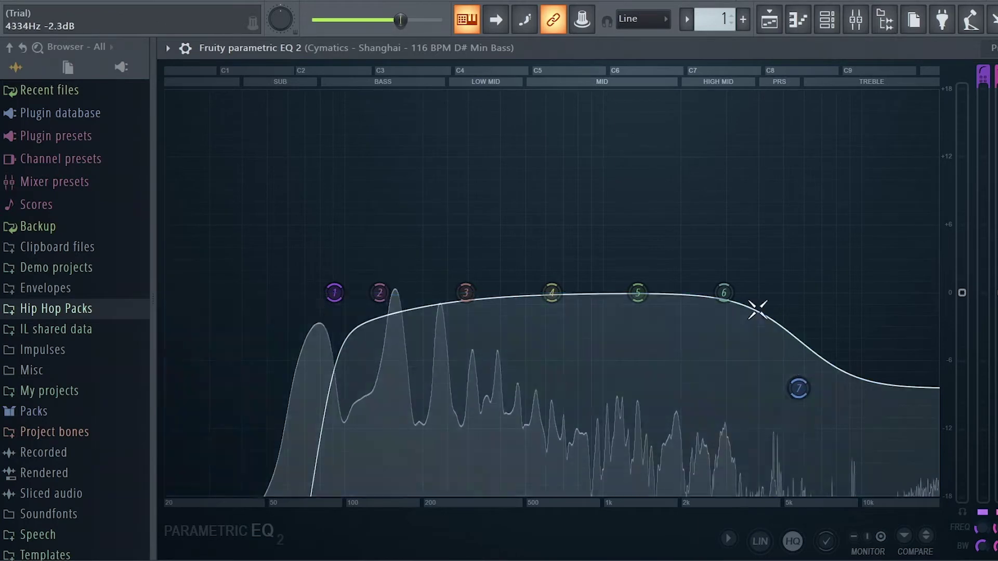
left_click_drag(724, 293, 718, 335)
mouse_move(799, 389)
left_mouse_down()
mouse_move(834, 395)
mouse_move(829, 414)
mouse_move(782, 388)
left_mouse_up()
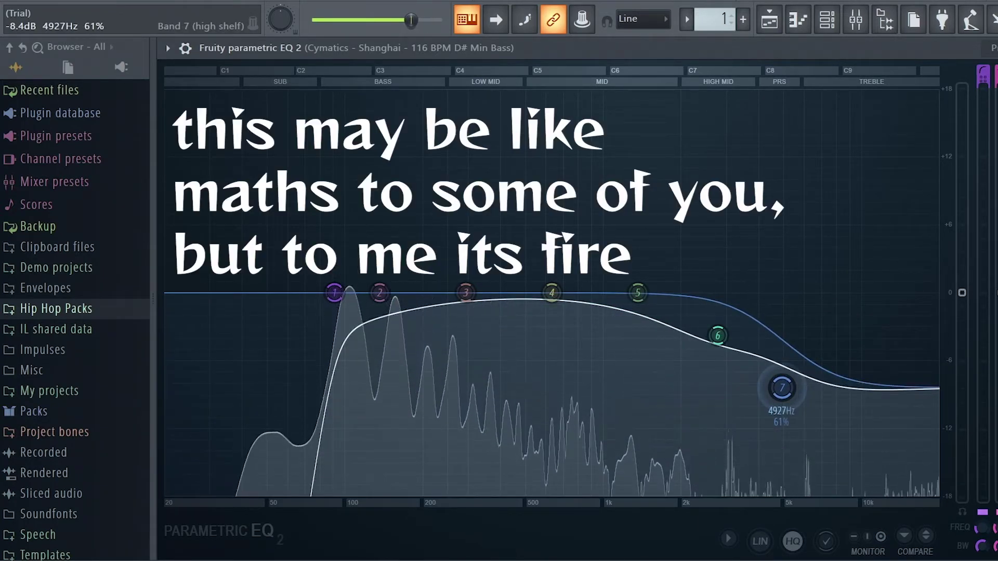
left_click_drag(718, 335, 706, 319)
left_click_drag(638, 293, 631, 320)
left_click_drag(710, 327, 715, 337)
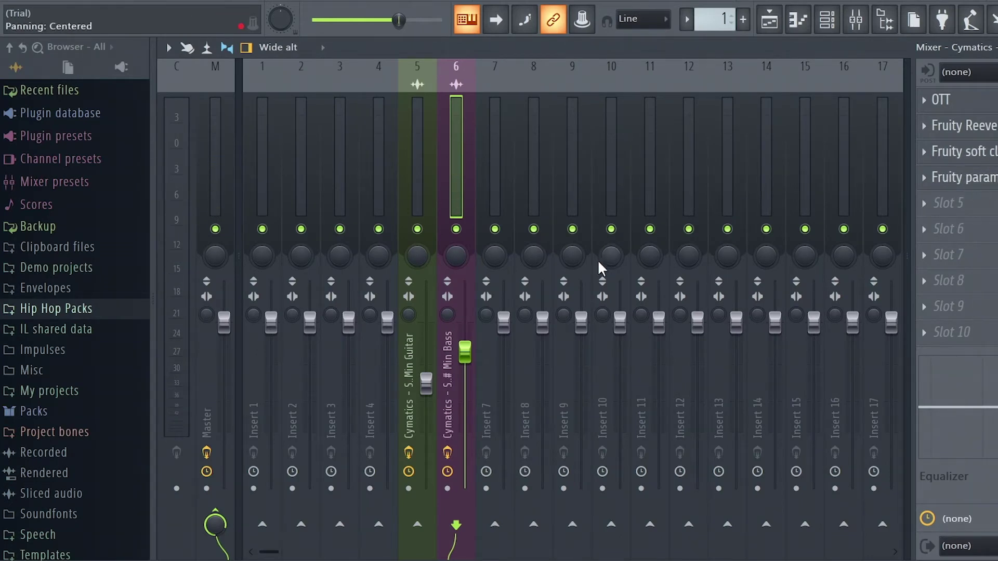
Add CamelCrusher in the Bass track's fifth effect slot and lower the Bass fader slightly.
left_click(994, 214)
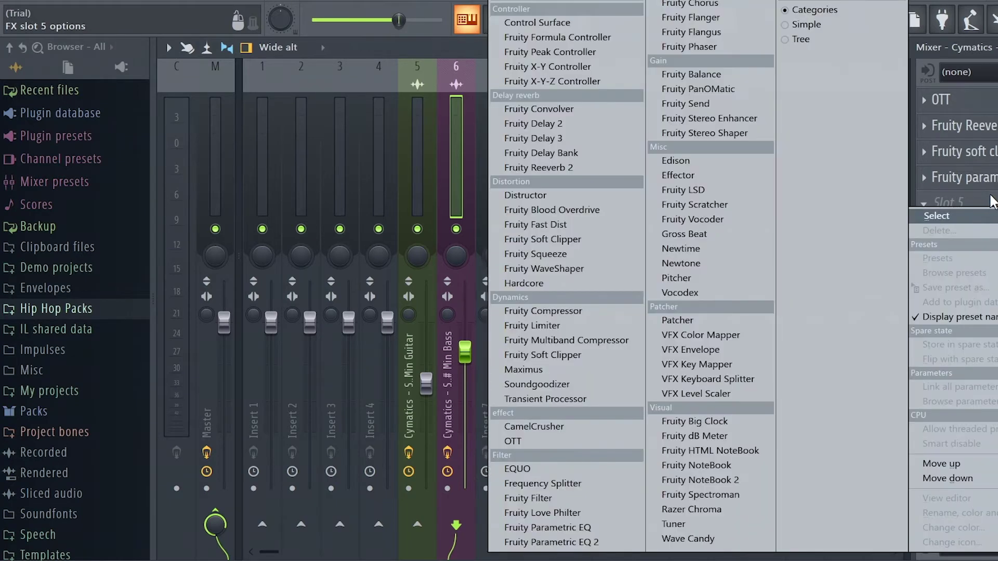
left_click(586, 426)
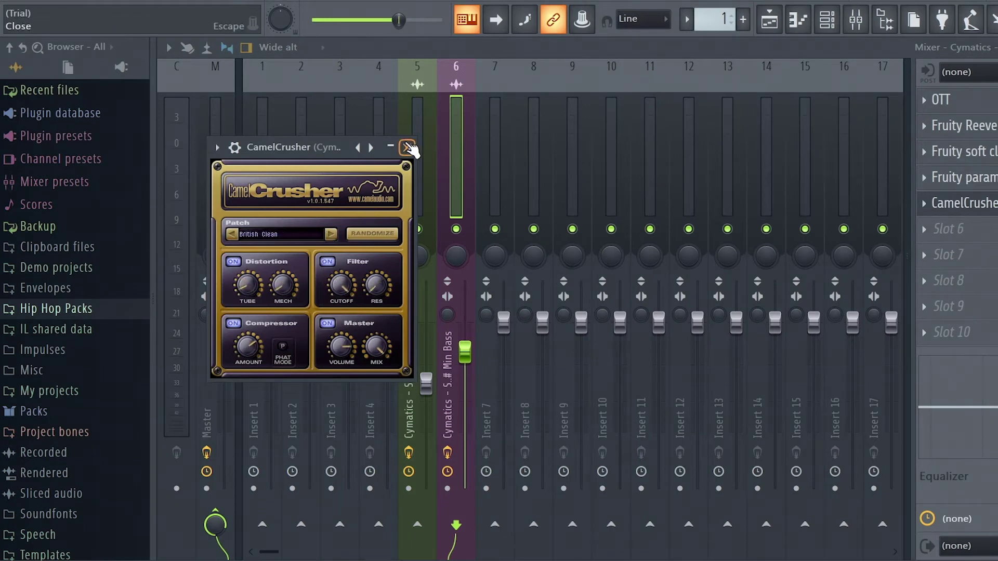
left_click(407, 147)
left_click_drag(474, 362, 474, 378)
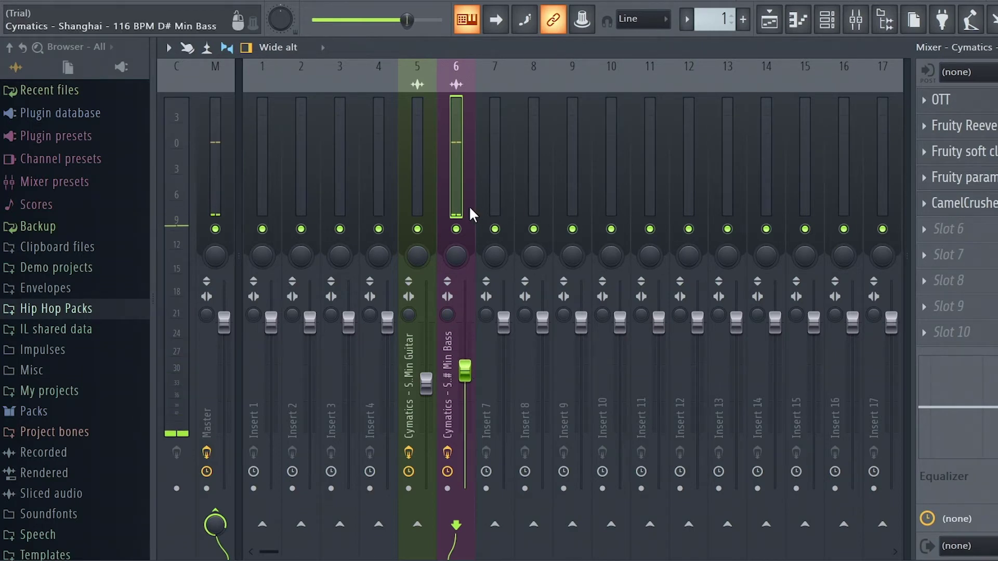
Check the Guitar track's effect chain and add Fruity Chorus in the Bass track's sixth slot.
left_click(413, 160)
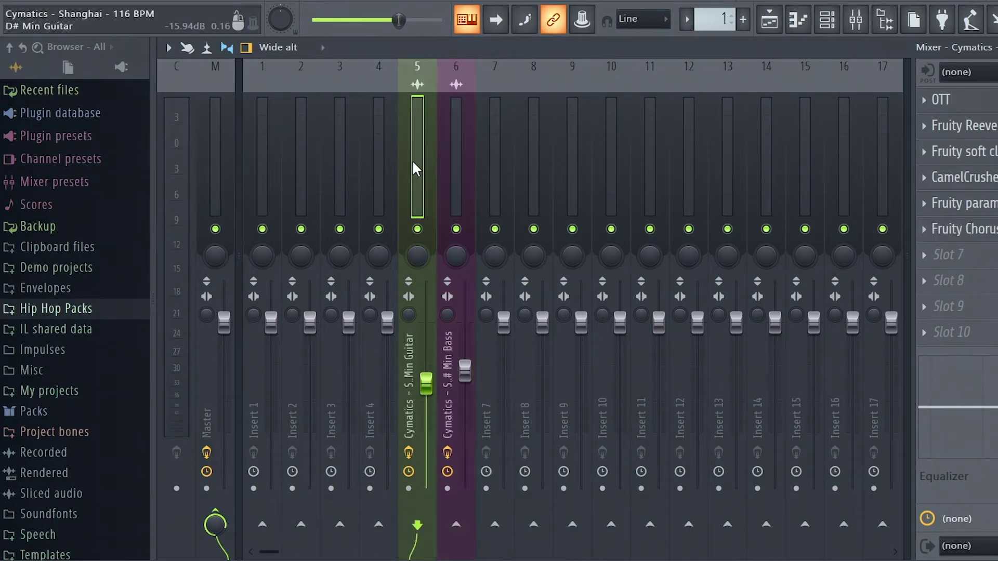
left_click(457, 168)
left_click(959, 229)
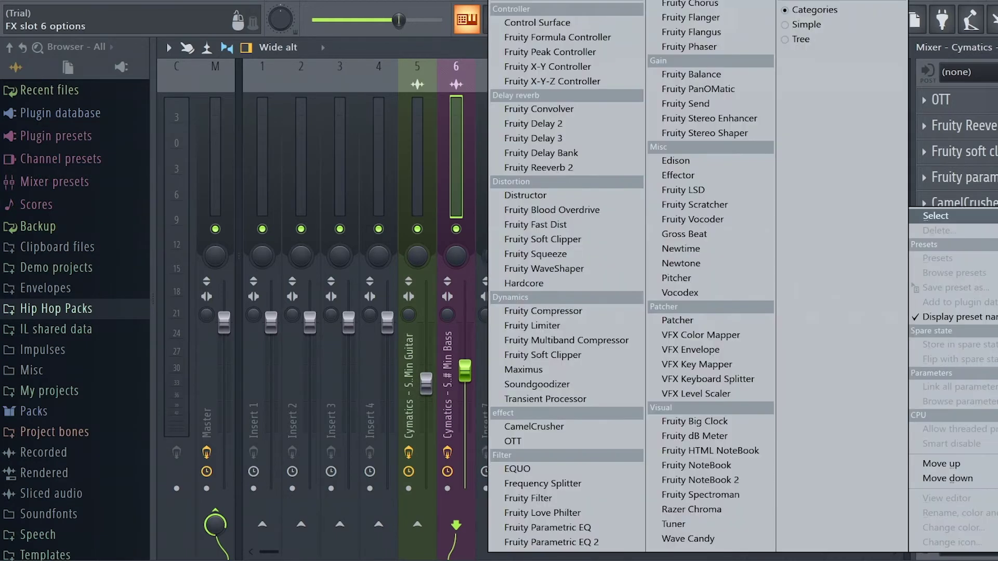
left_click(692, 4)
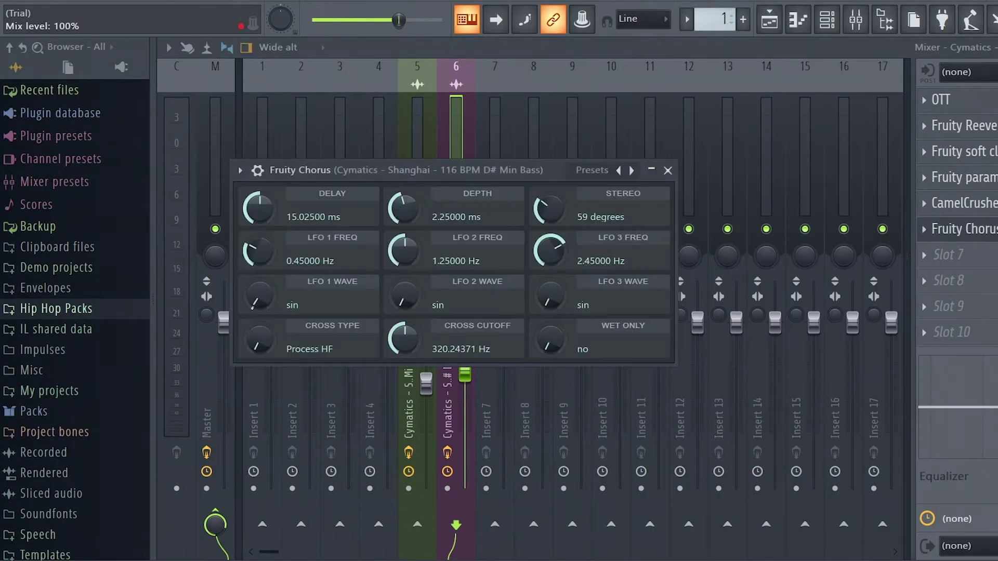
Copy the mix level of the Guitar track's Fruity Chorus and paste it onto the Bass track's Fruity Chorus.
right_click(985, 231)
left_click(988, 422)
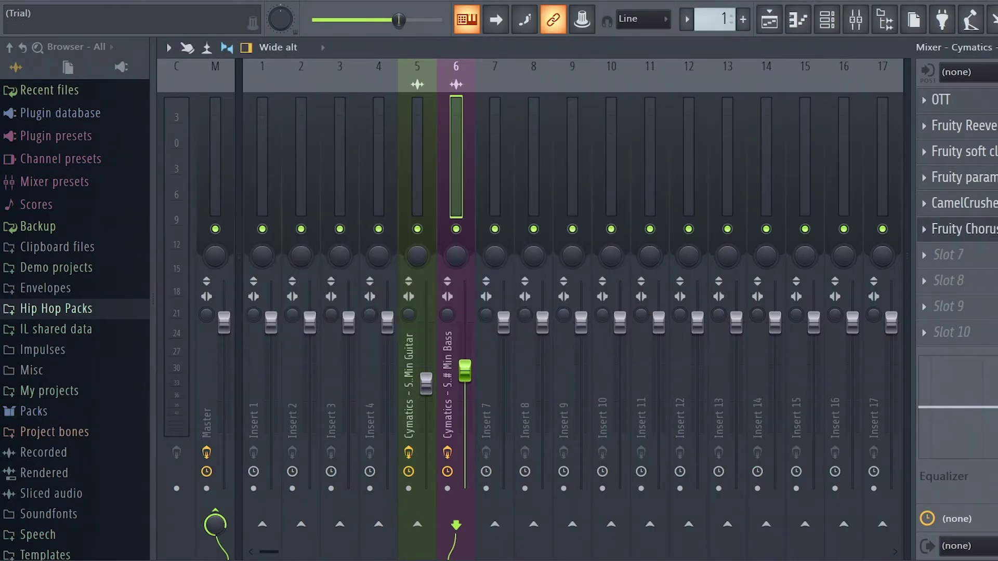
right_click(966, 229)
left_click(988, 424)
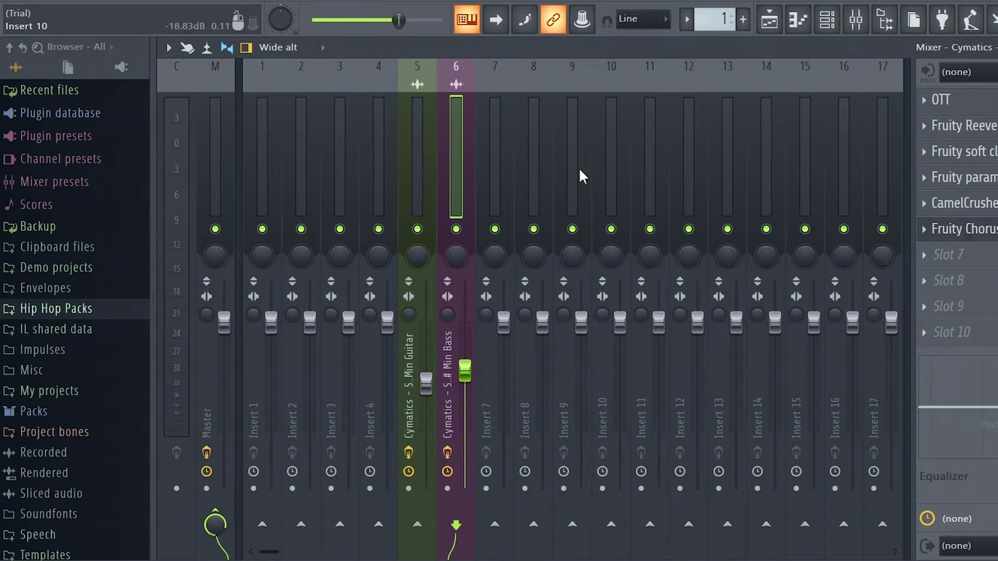
key("Left")
right_click(965, 235)
left_click(989, 420)
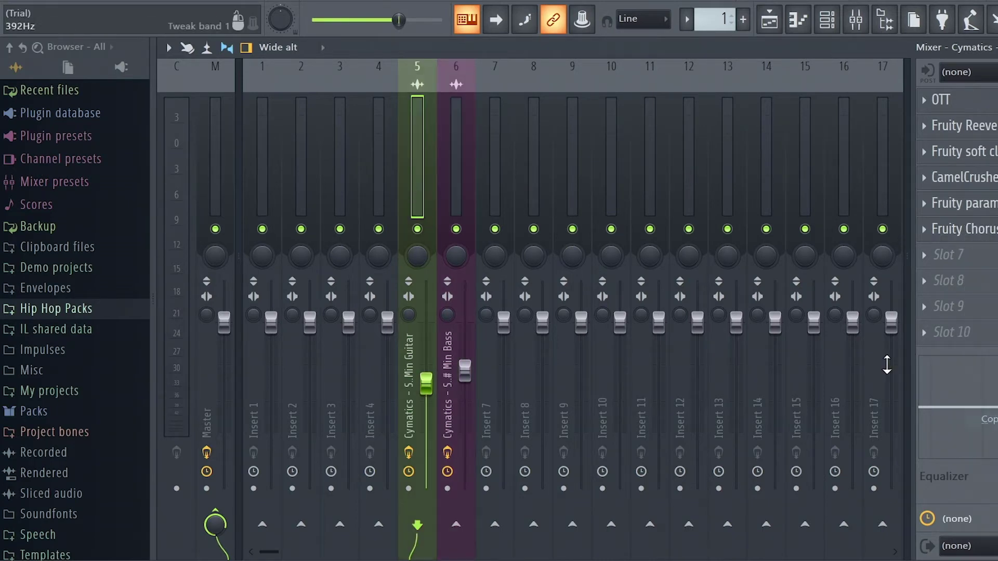
left_click(472, 184)
right_click(992, 229)
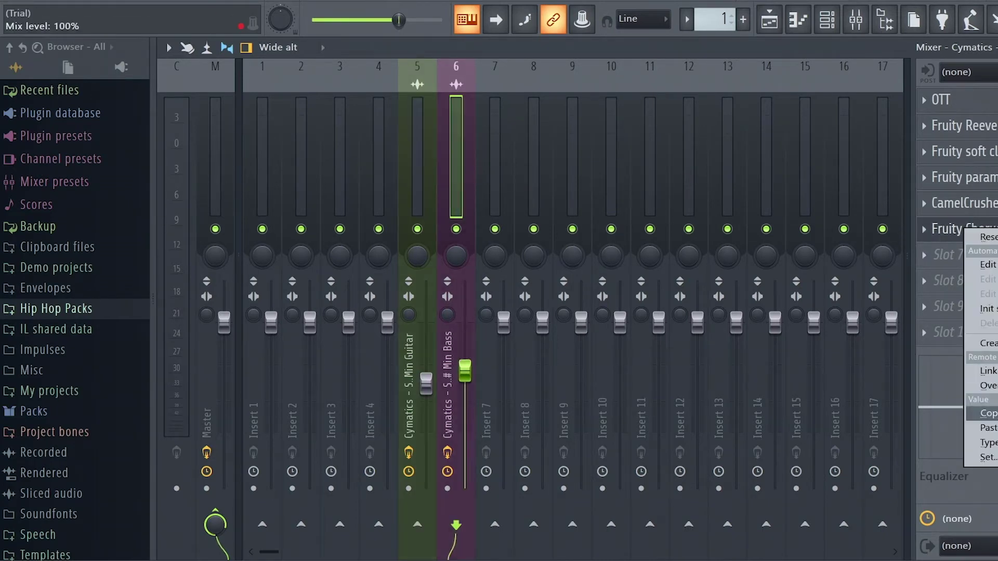
left_click(988, 428)
Play the bass, check its Fruity Chorus settings, and paste the copied mix level onto the effect again.
key("space")
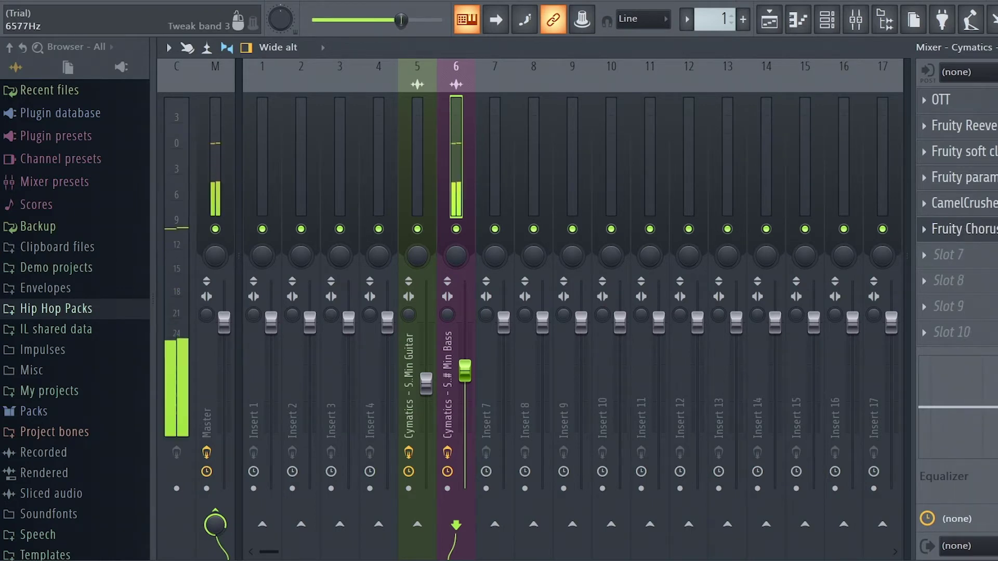
left_click(961, 229)
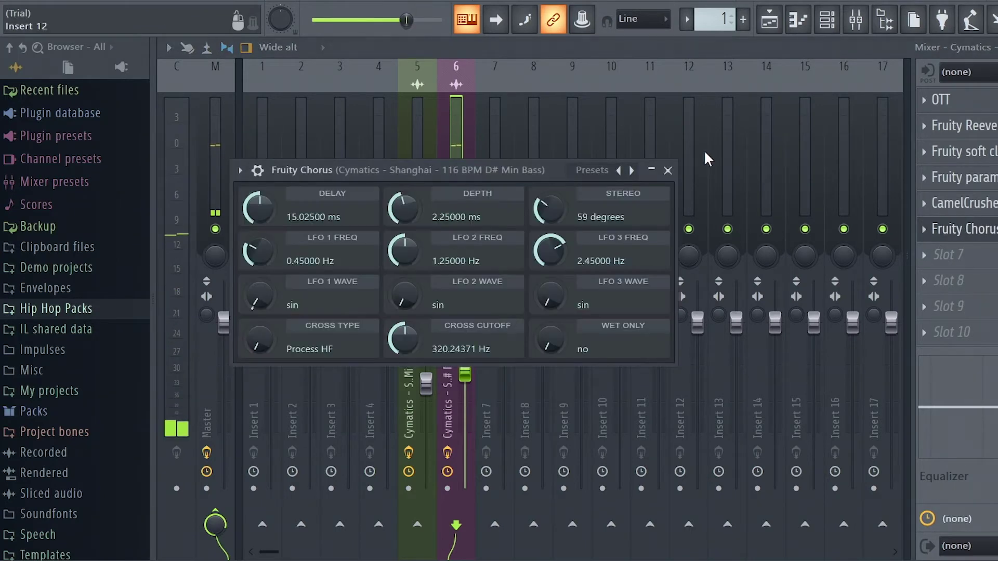
left_click(668, 170)
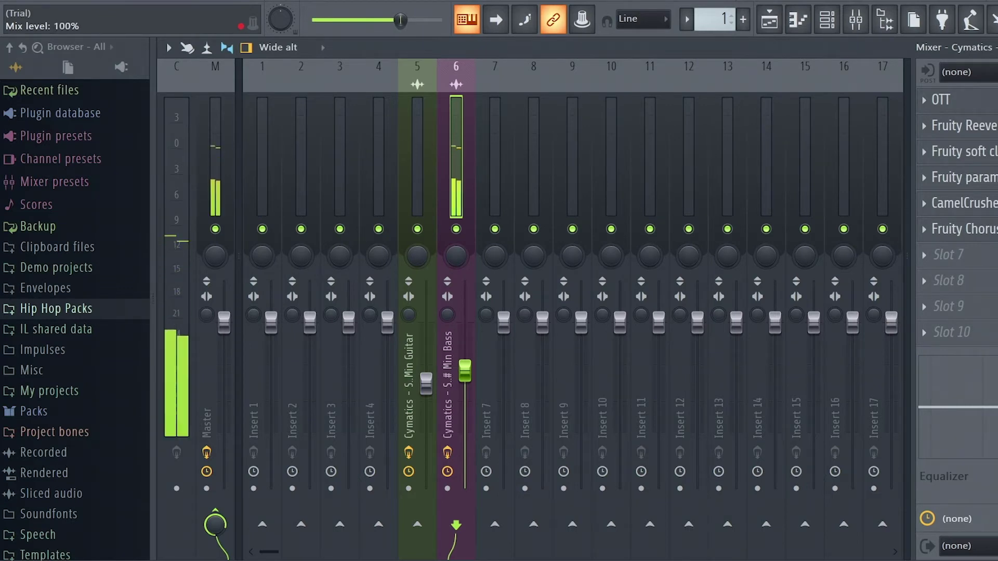
right_click(994, 234)
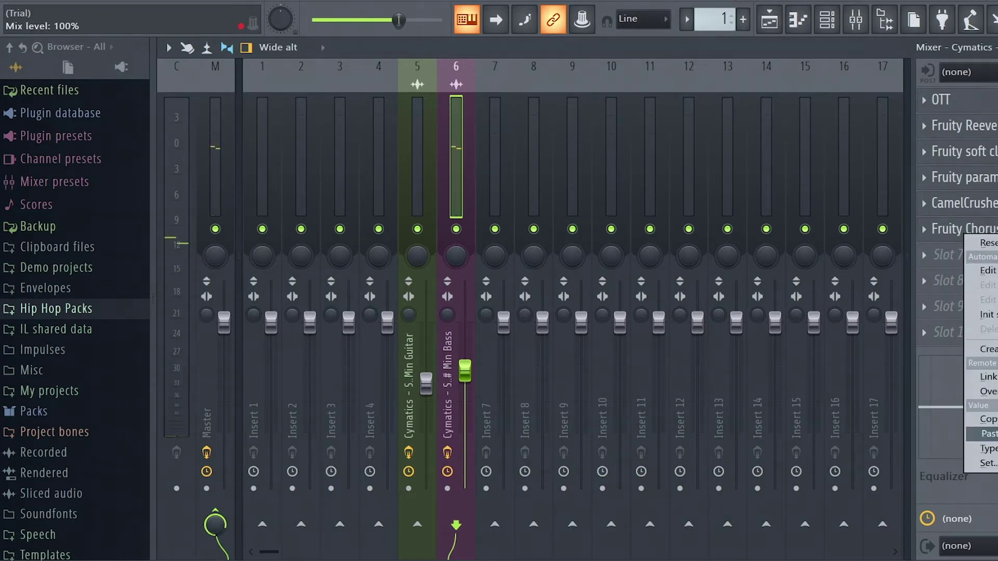
left_click(988, 433)
key("Escape")
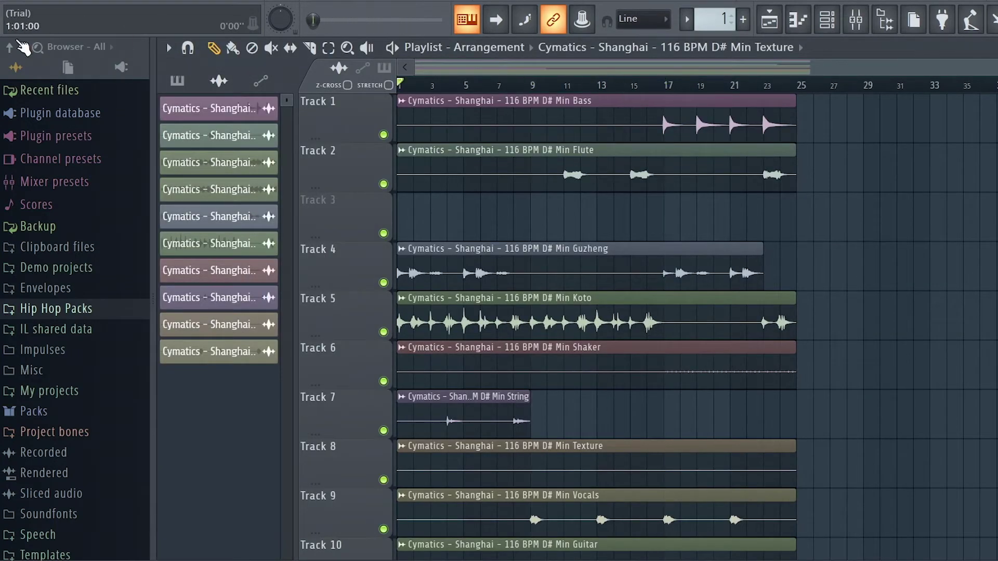
Play through the arrangement and slice the clips on all tracks at bar 17.
key("space")
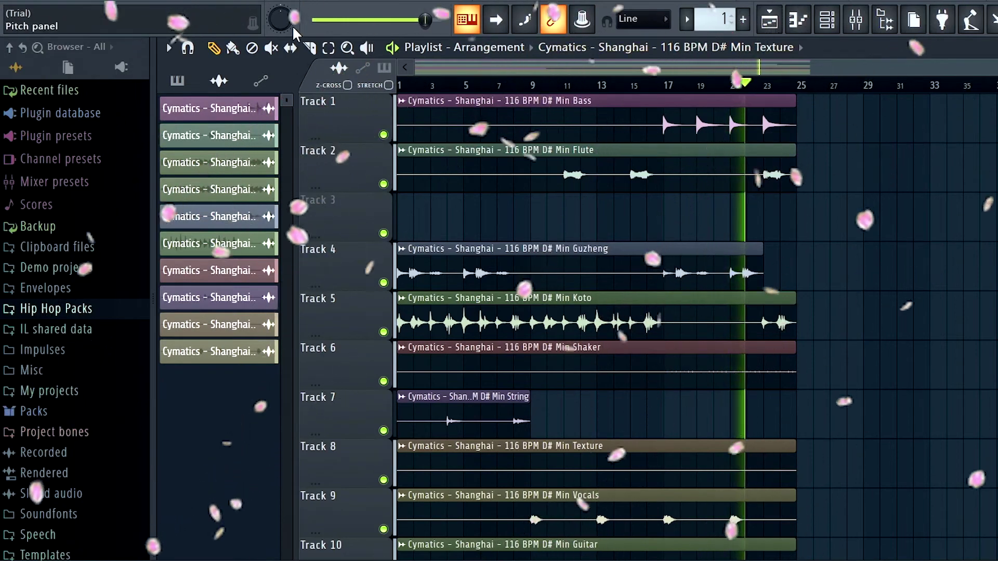
left_click(290, 48)
left_click(309, 49)
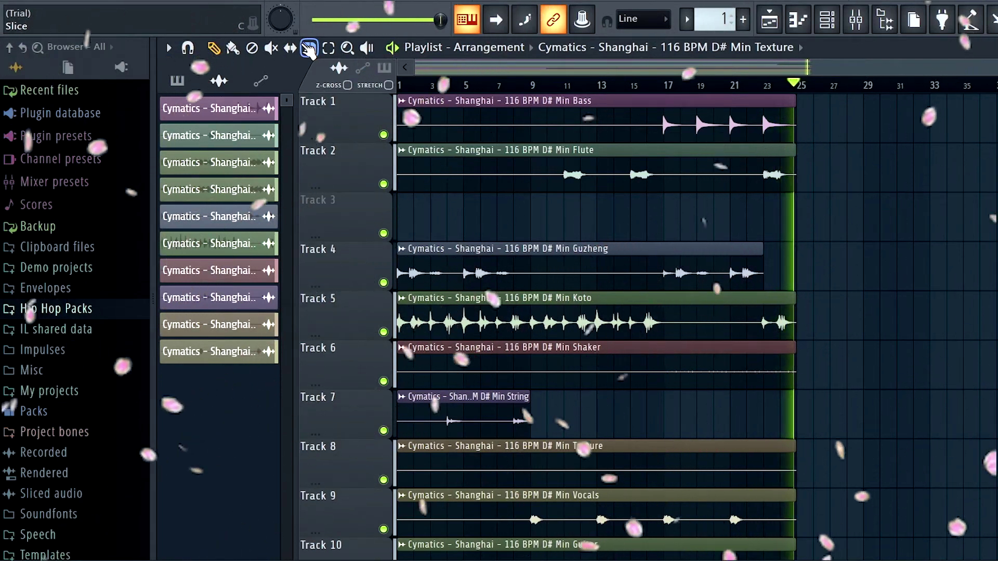
key("space")
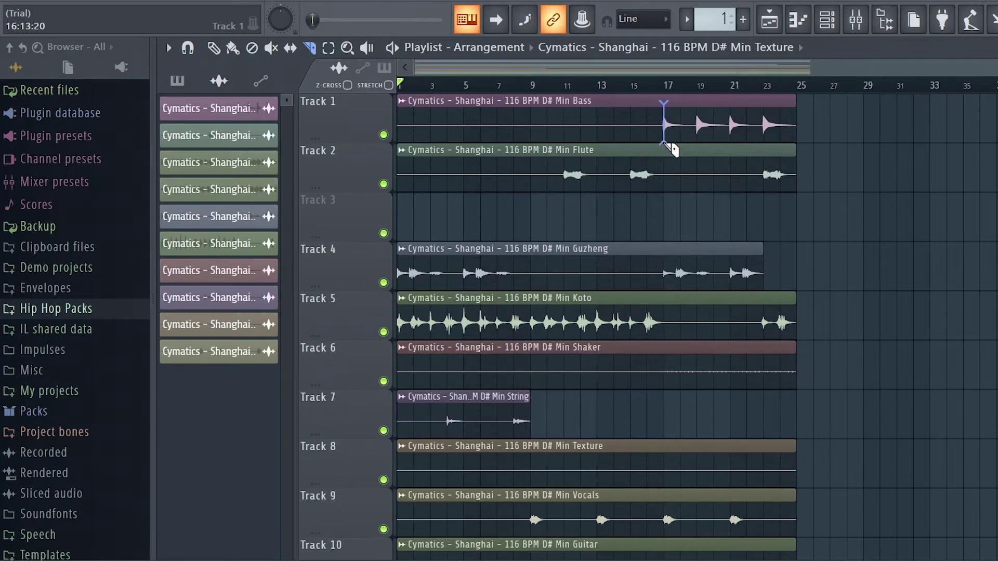
left_click_drag(677, 382, 670, 508)
scroll(751, 292, "up", 4)
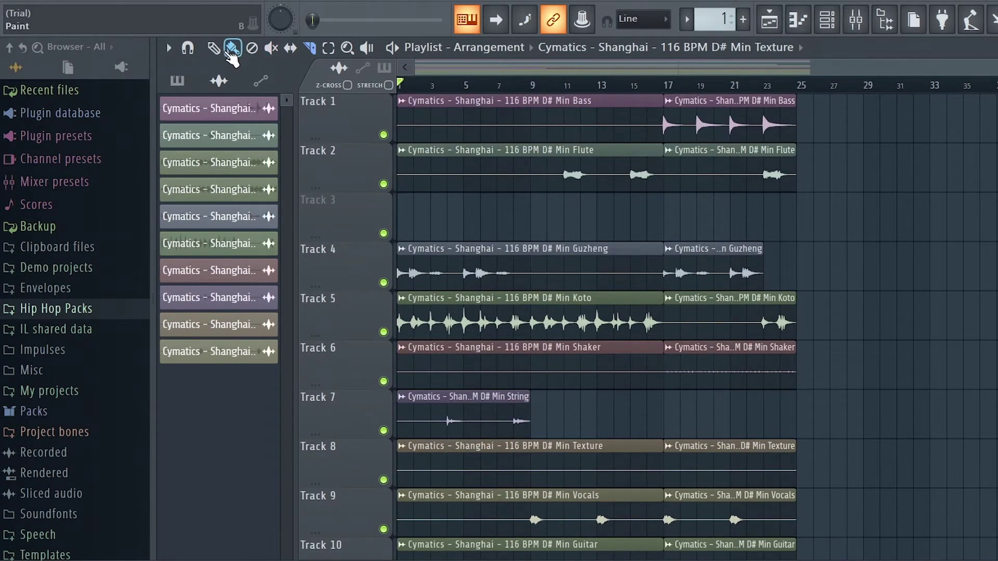
Replace the Koto segment after bar 17 with a copy of the first 16-bar Koto clip, auditioning Track 5 in solo.
right_click(754, 328)
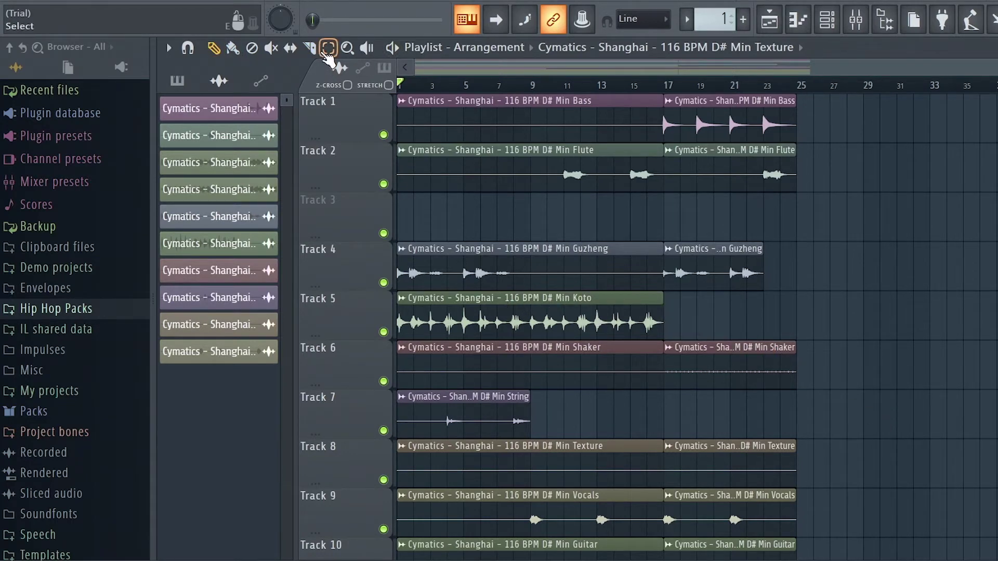
left_click(384, 332, "ctrl")
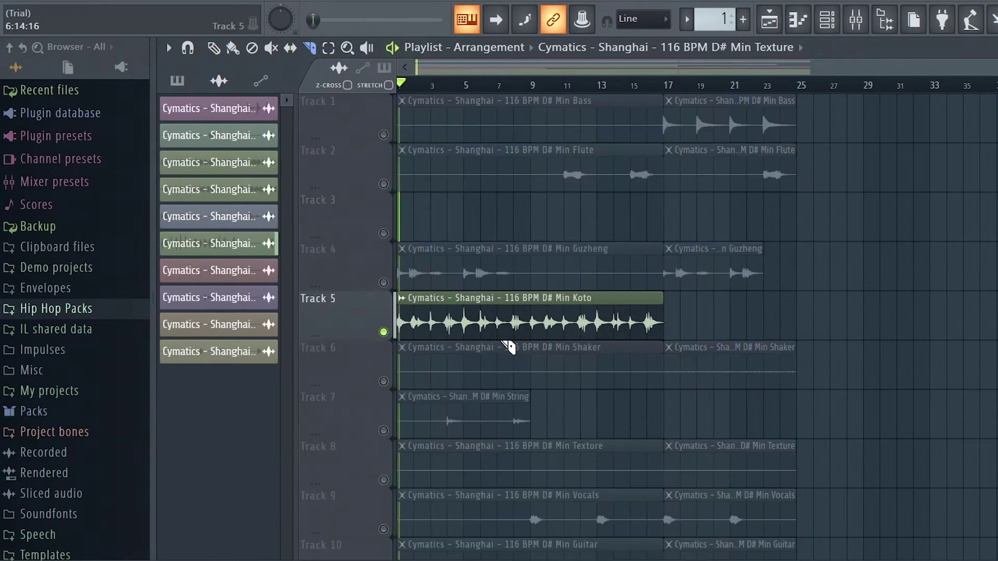
key("space")
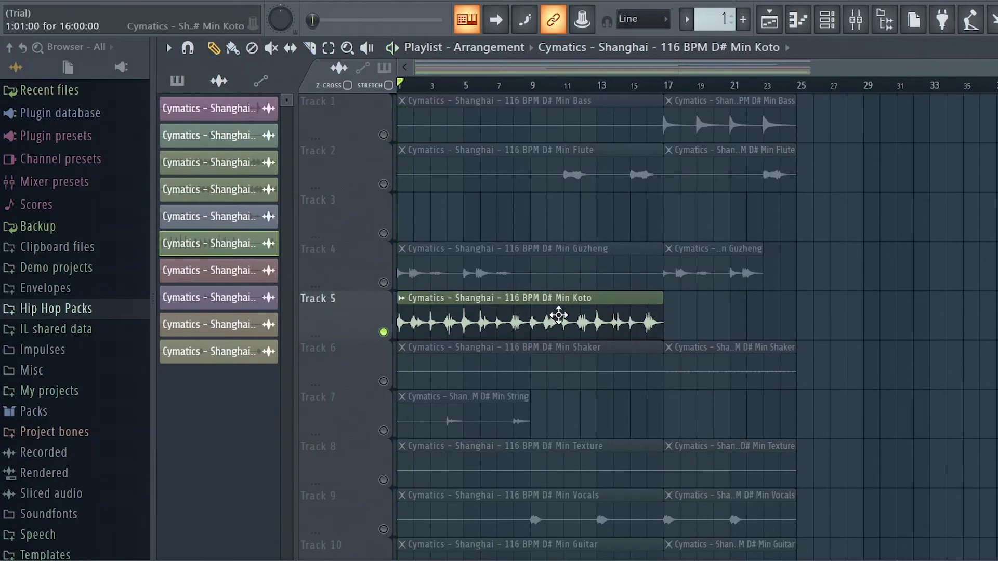
left_click_drag(750, 333, 659, 330)
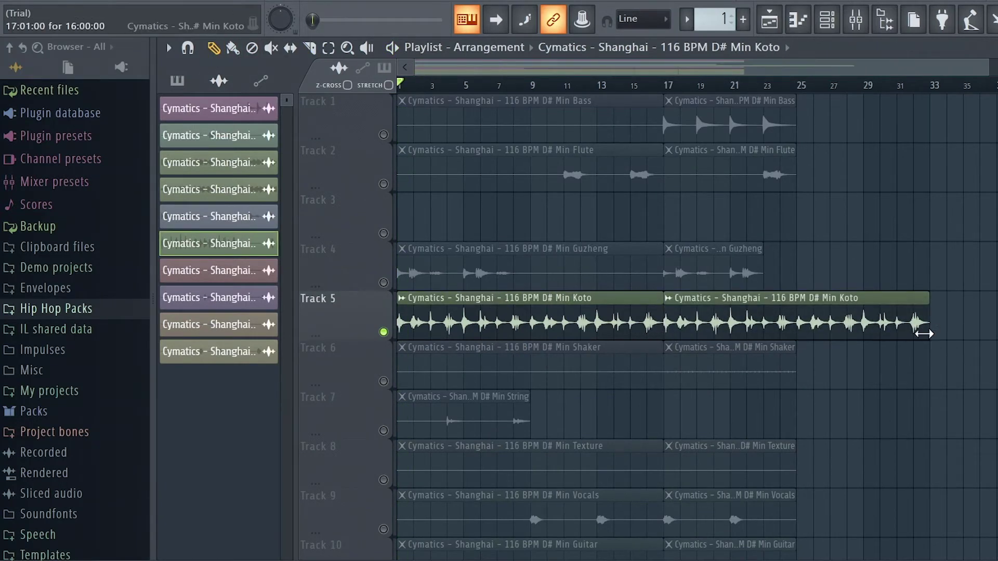
Shorten the second Koto clip on Track 5 to end at bar 25 and take the track out of solo.
left_click_drag(923, 333, 801, 345)
right_click(384, 330)
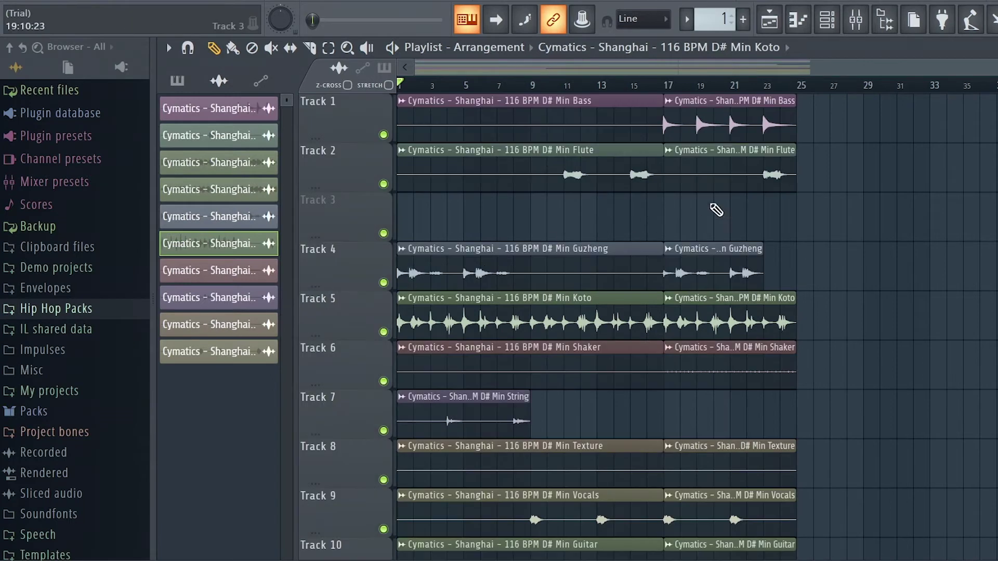
Delete the Flute segment after bar 17 and place a copy of the 16-bar Flute clip at bar 9 on Track 2.
right_click(702, 179)
left_click(594, 160)
left_click_drag(688, 181, 530, 165)
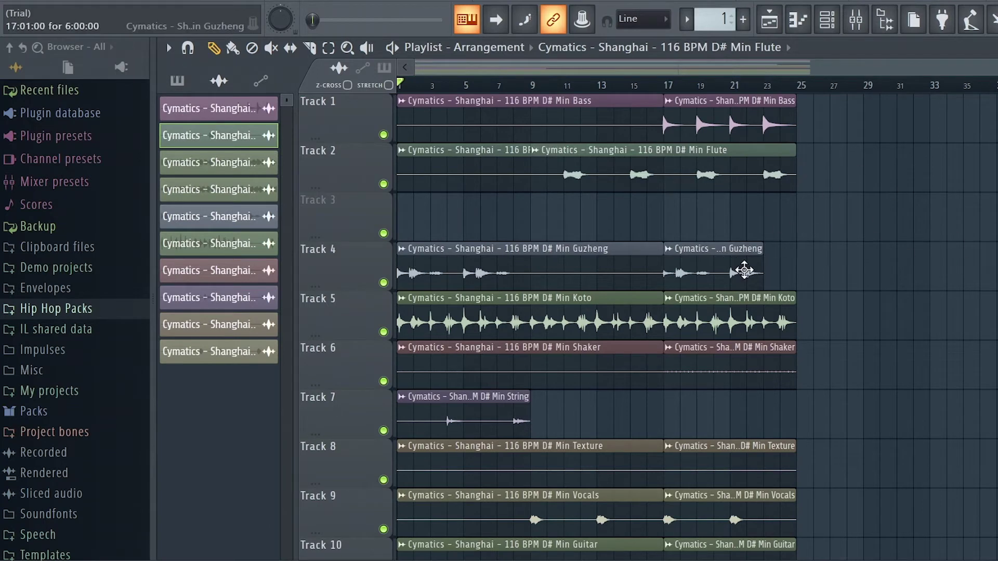
Look over all tracks and play the arrangement from bar 17 to check the rearranged section.
scroll(948, 377, "down", 2)
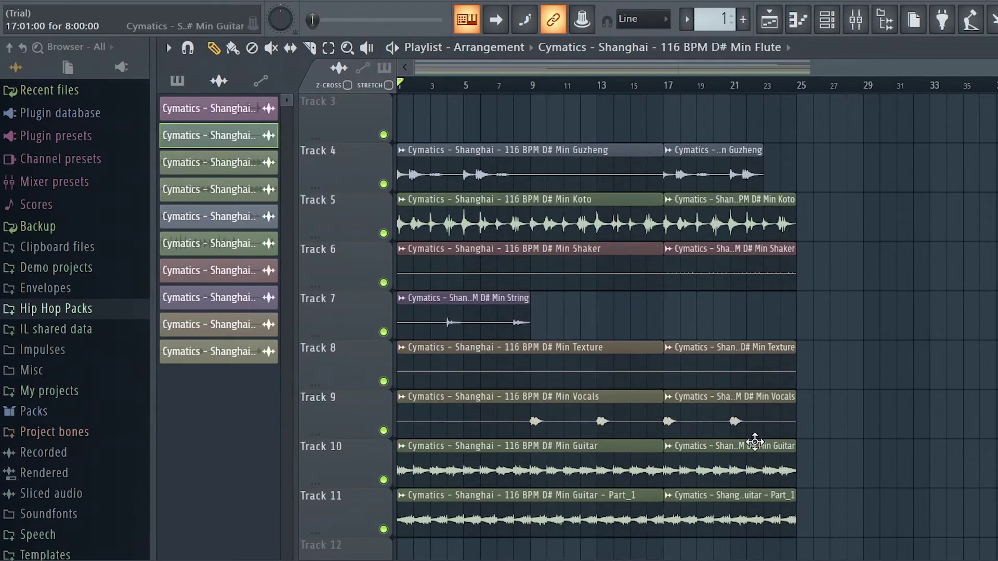
scroll(720, 234, "up", 2)
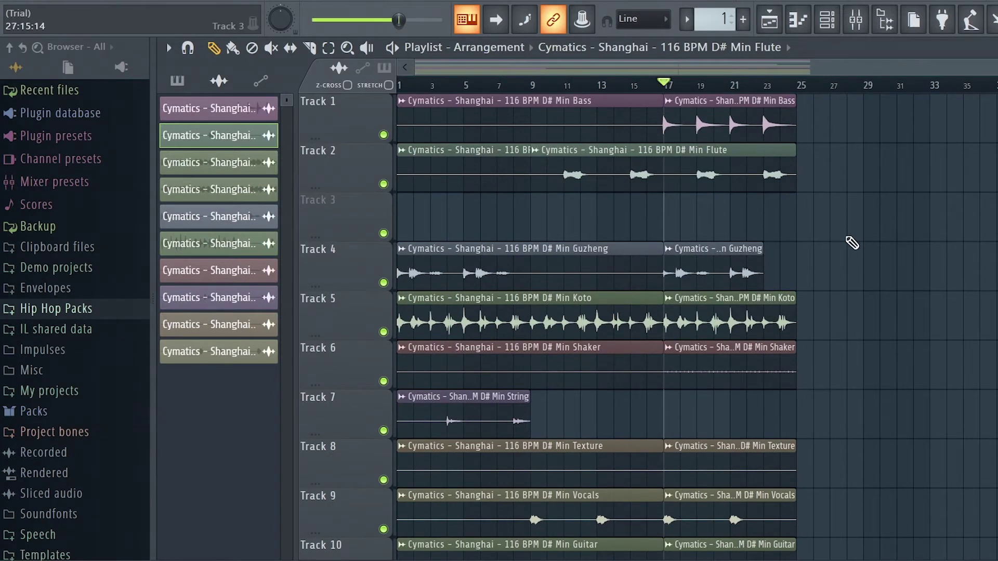
key("space")
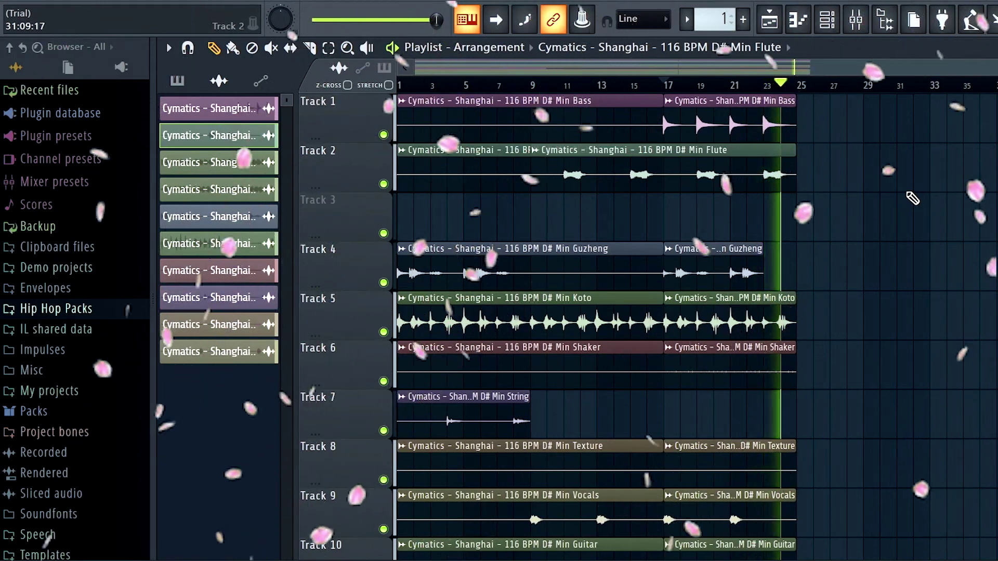
key("space")
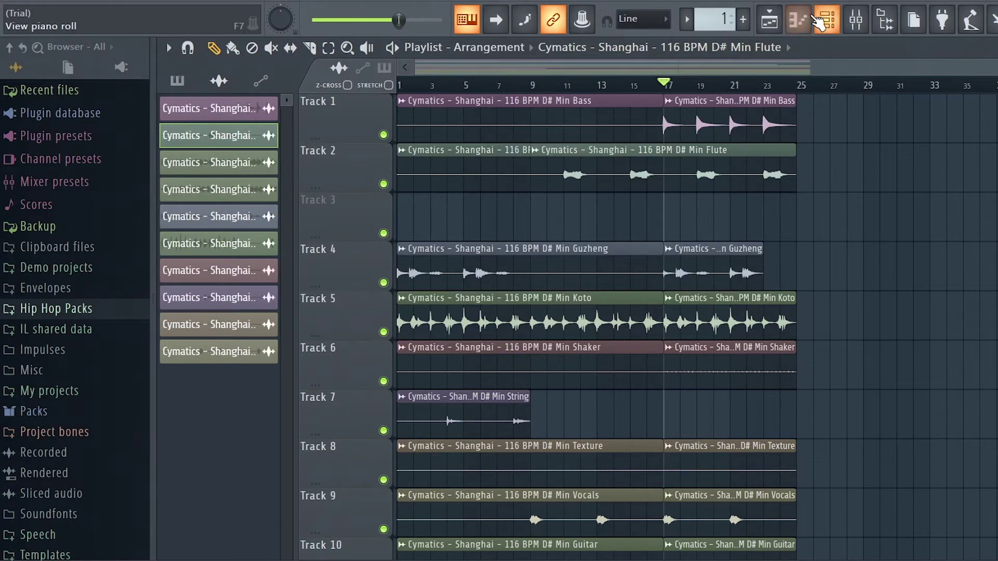
Show the Unsorted drum channels in the channel rack.
left_click(828, 22)
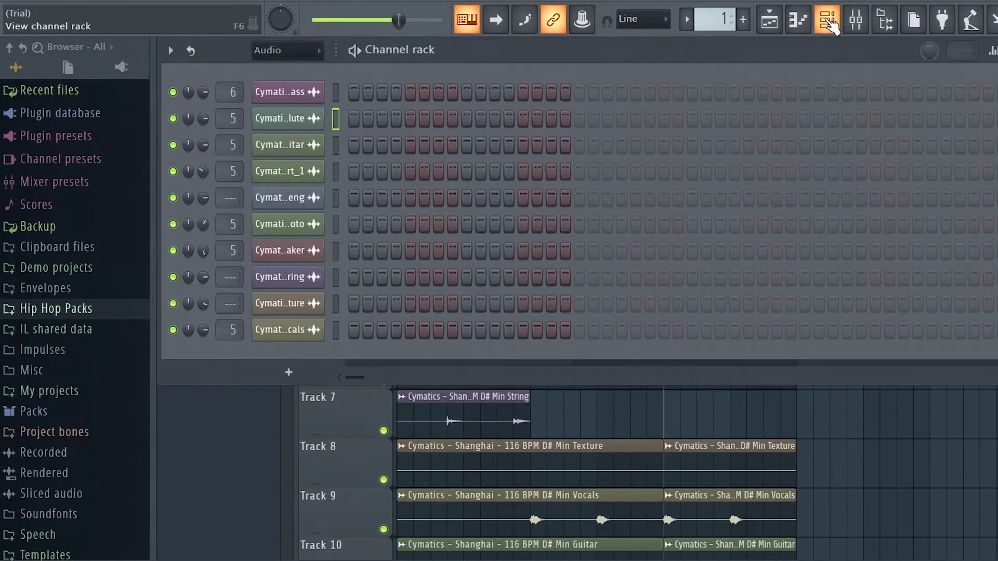
left_click(268, 52)
left_click(276, 93)
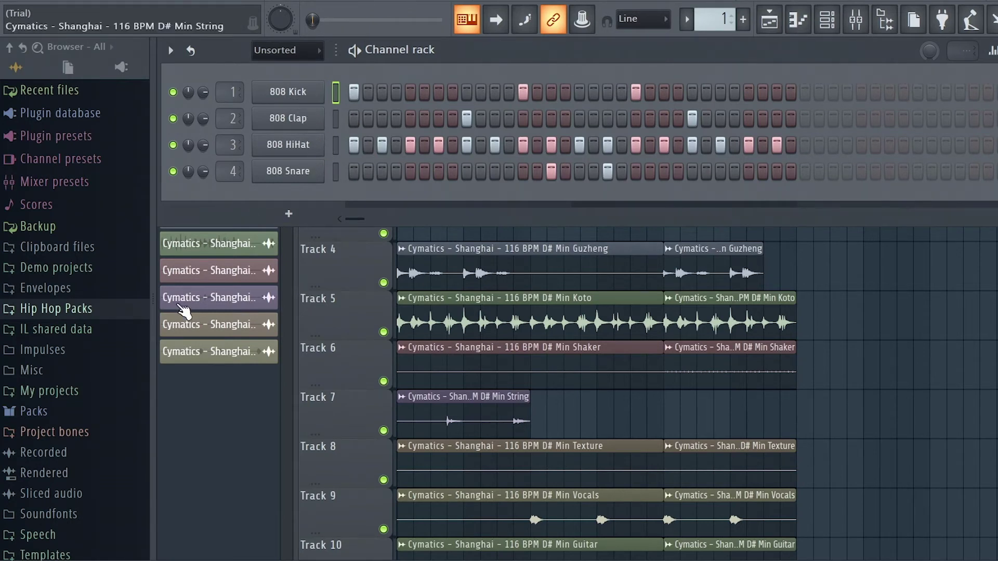
Replace the 808 Kick sample with Kick 5 [ yo pi_erre ] from the Icey drum kit in Hip Hop Packs.
left_click(110, 312)
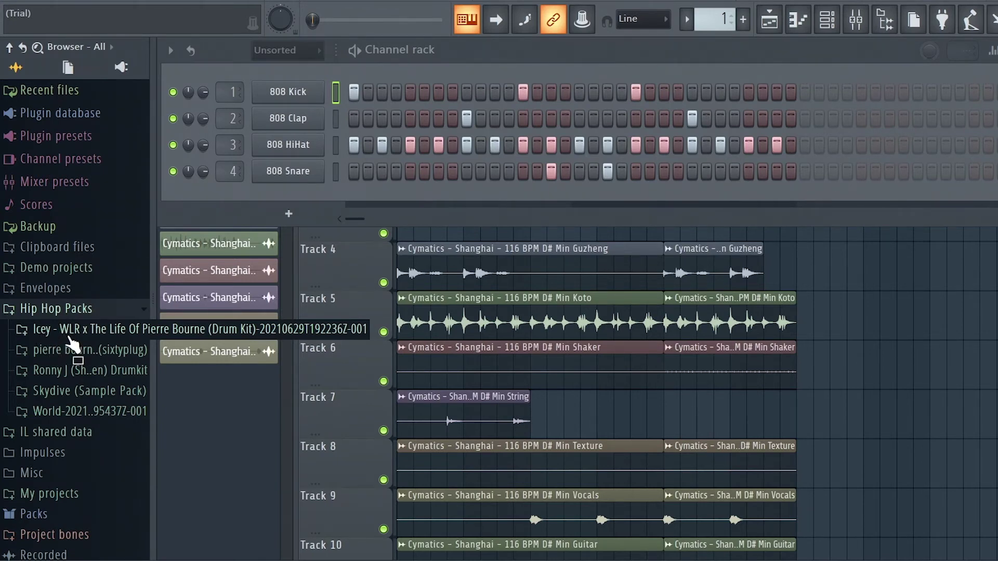
left_click(67, 337)
left_click(67, 342)
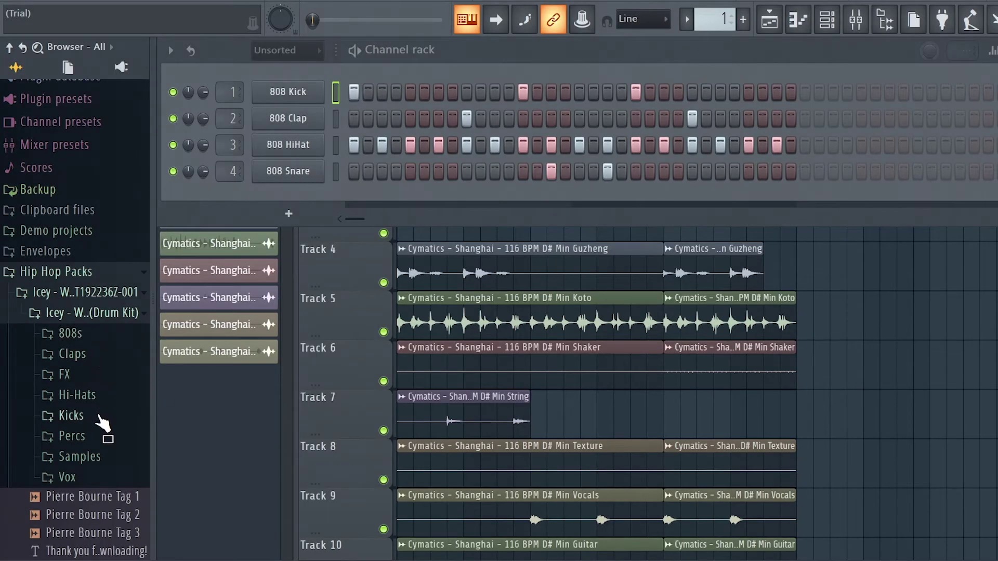
left_click(102, 417)
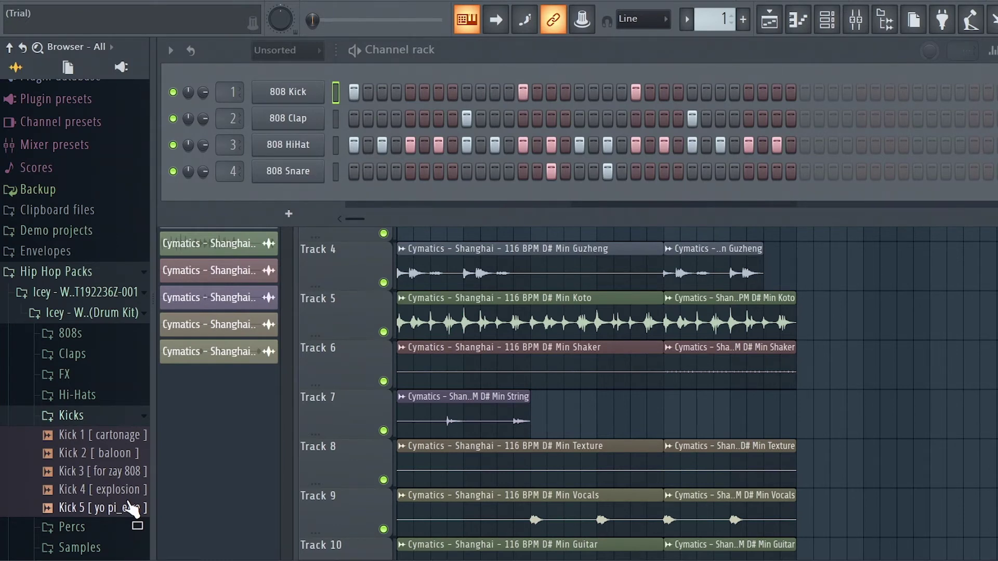
left_click_drag(132, 510, 303, 88)
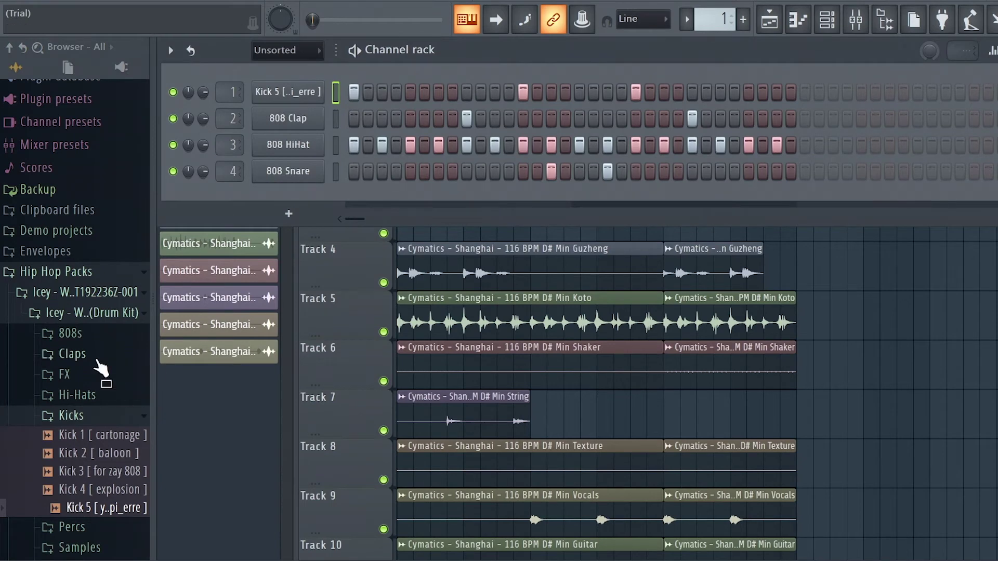
Audition Clap 1 [ common ] from the Icey kit's Claps folder and load it in place of the 808 Clap.
left_click(78, 355)
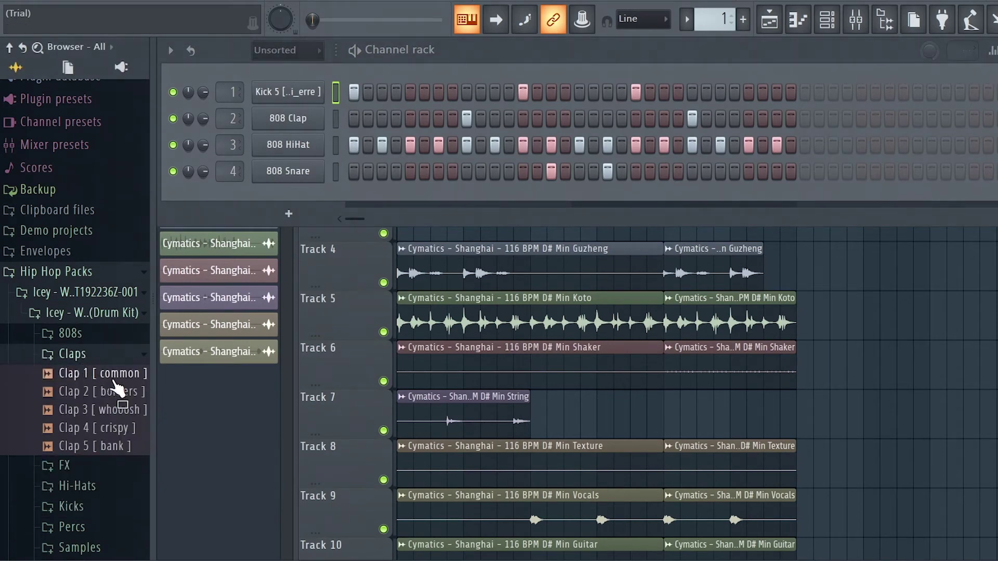
left_click(115, 380)
left_click_drag(115, 386, 289, 119)
left_click(115, 357)
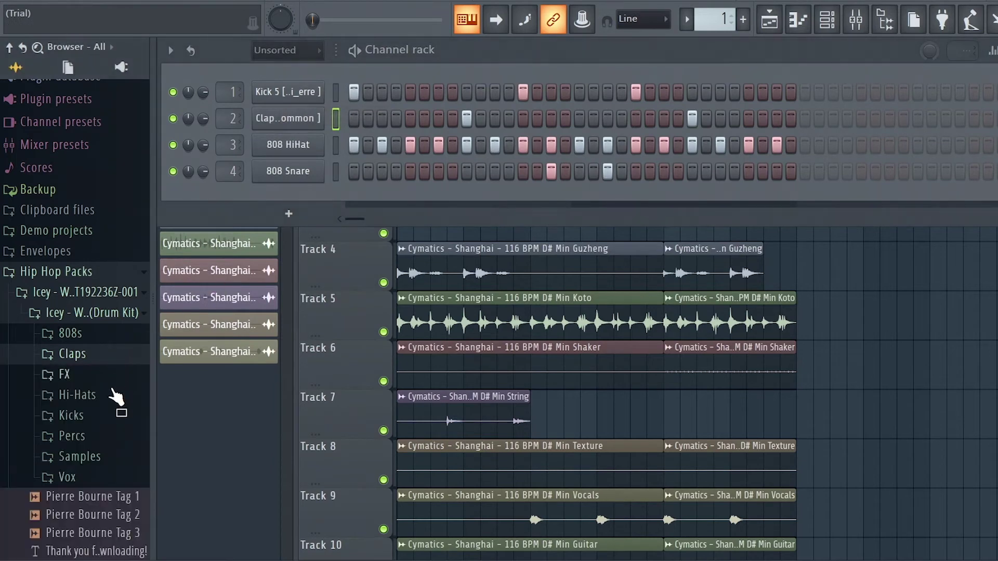
Audition Hi-Hat 3 [ red ] from the Icey kit's Hi-Hats folder and load it in place of the 808 HiHat.
left_click(110, 400)
left_click(122, 457)
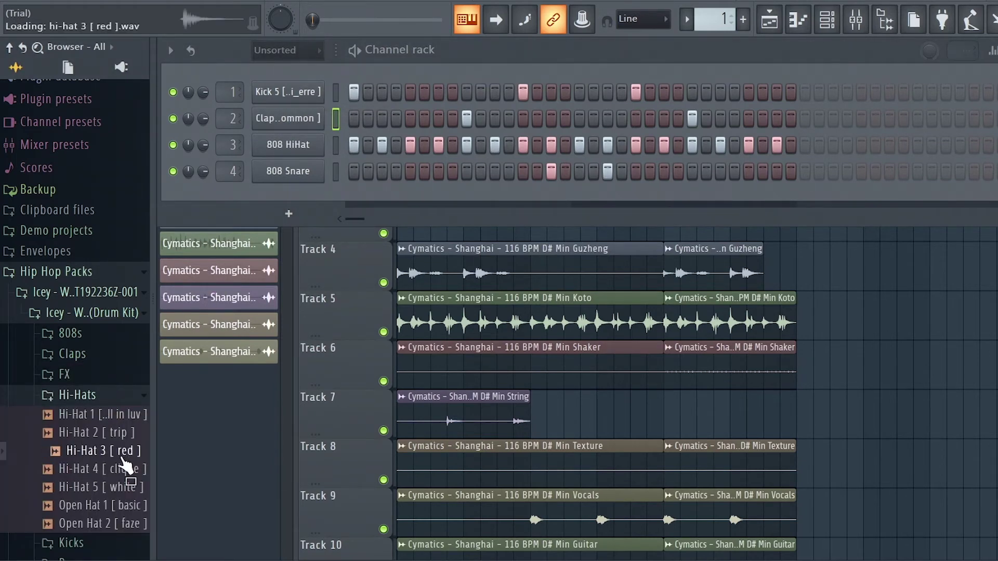
left_click_drag(236, 307, 293, 142)
Replace the 808 Snare sample with Snare 1 from the hip hop drum snares of the Skydive sample pack.
left_click(19, 271)
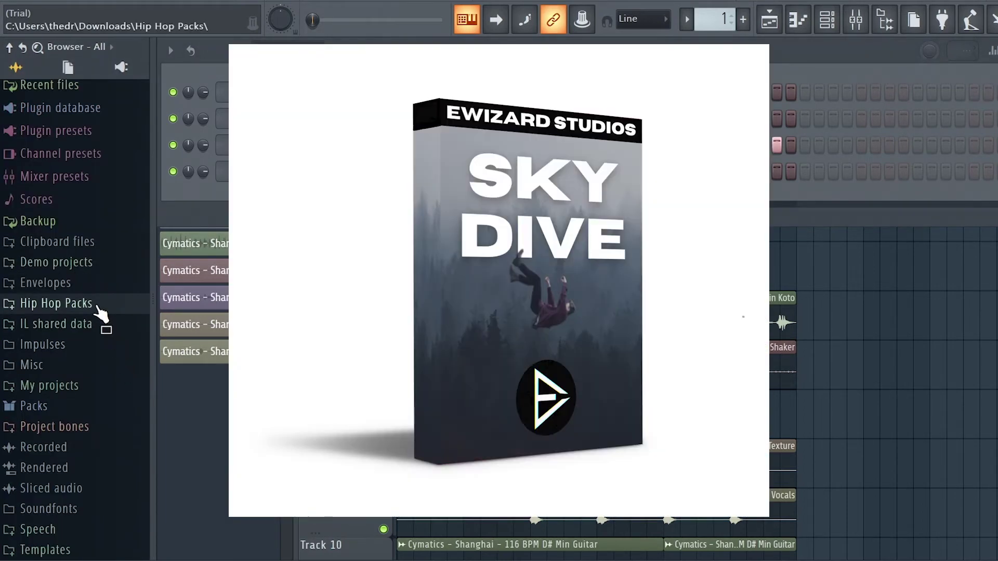
left_click(98, 305)
left_click(111, 347)
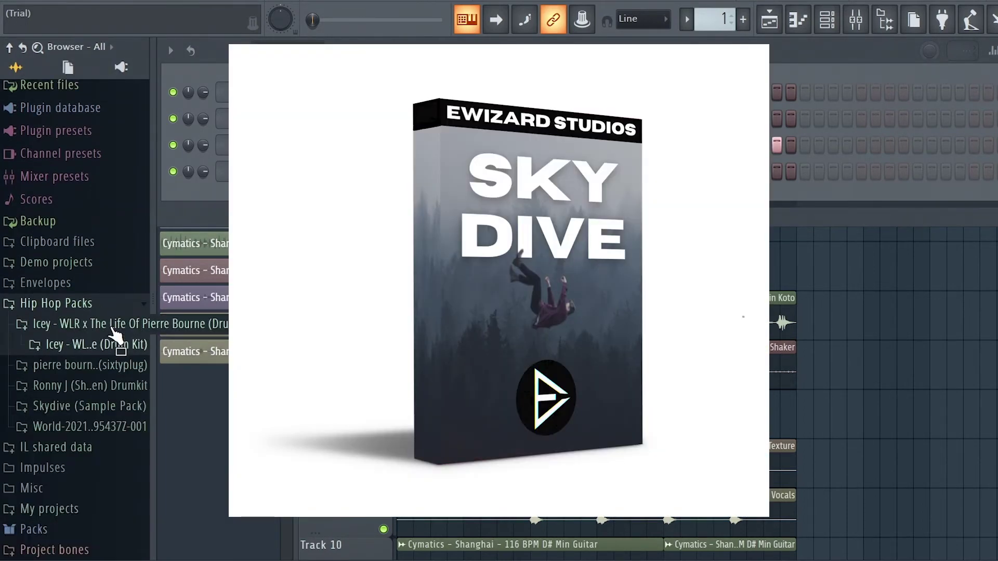
left_click(117, 408)
left_click(127, 428)
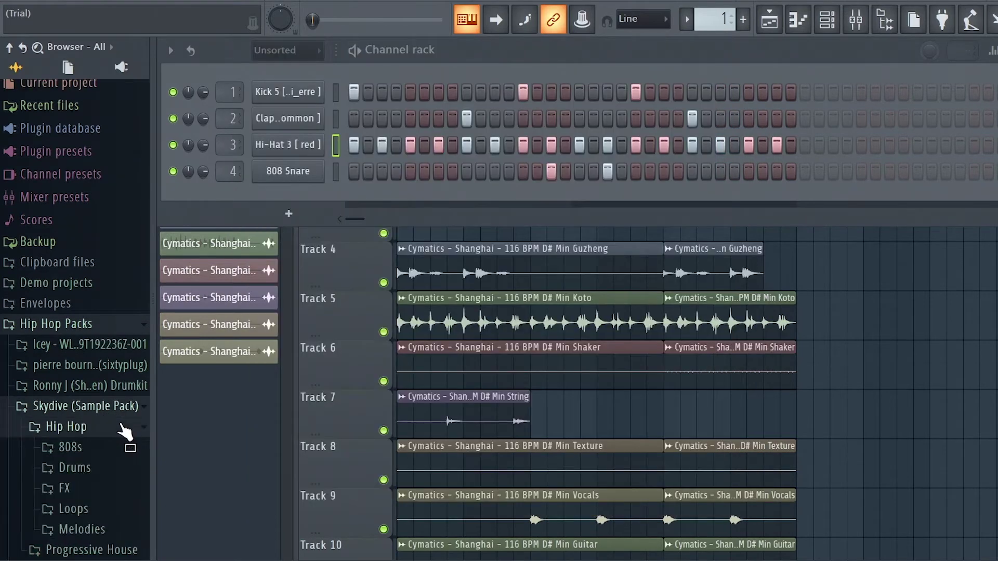
left_click(102, 467)
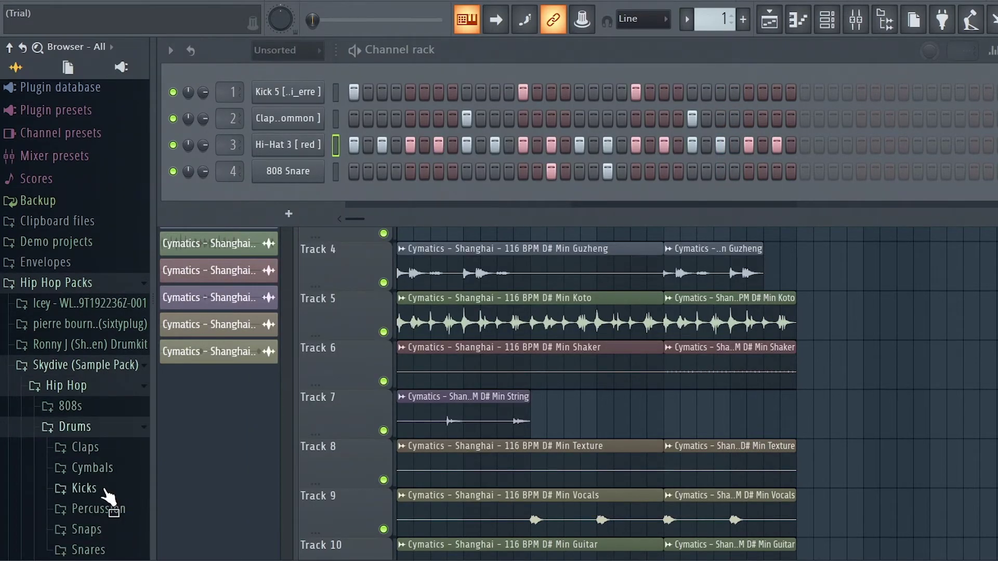
scroll(108, 512, "down", 3)
left_click(89, 440)
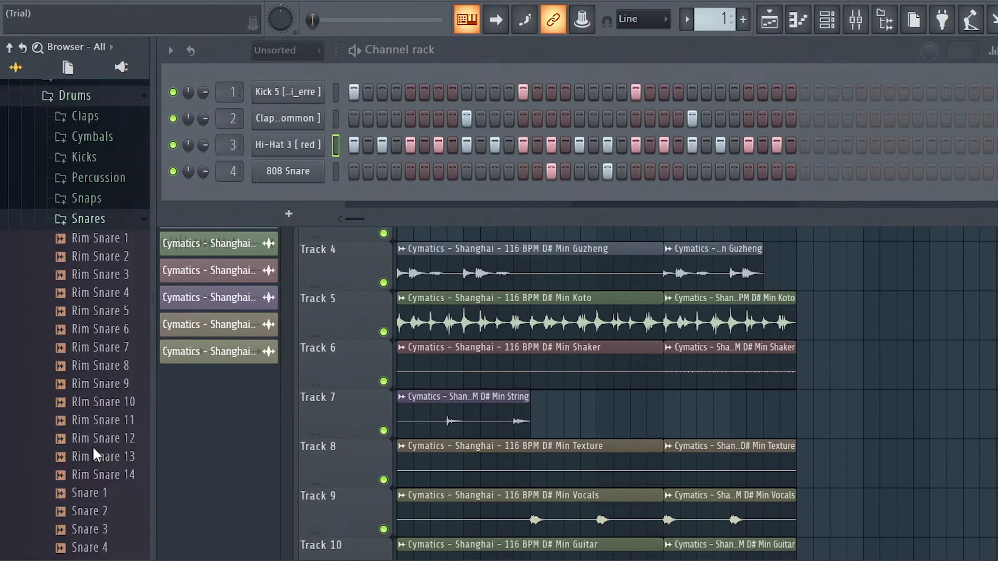
left_click(91, 477)
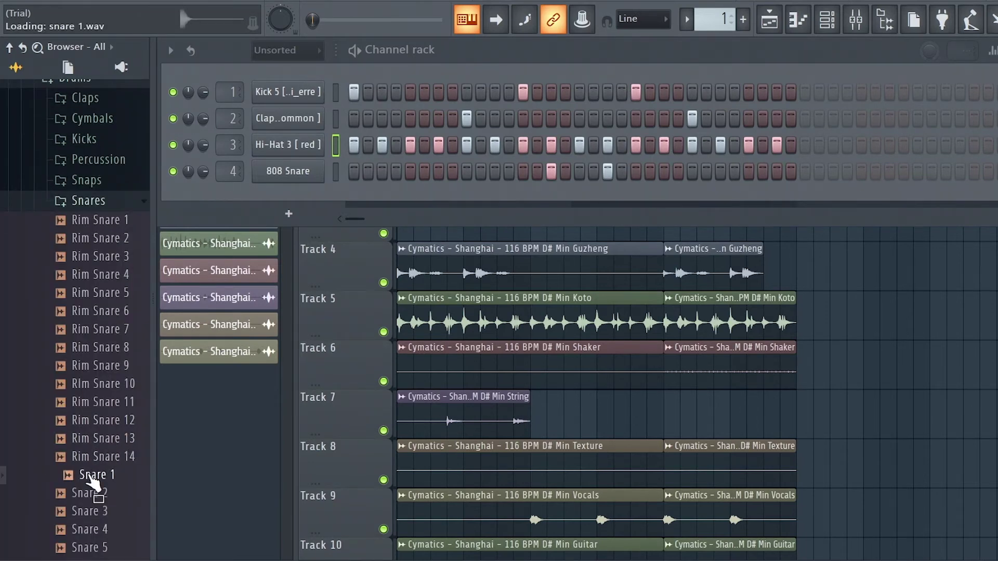
left_click_drag(98, 491, 279, 177)
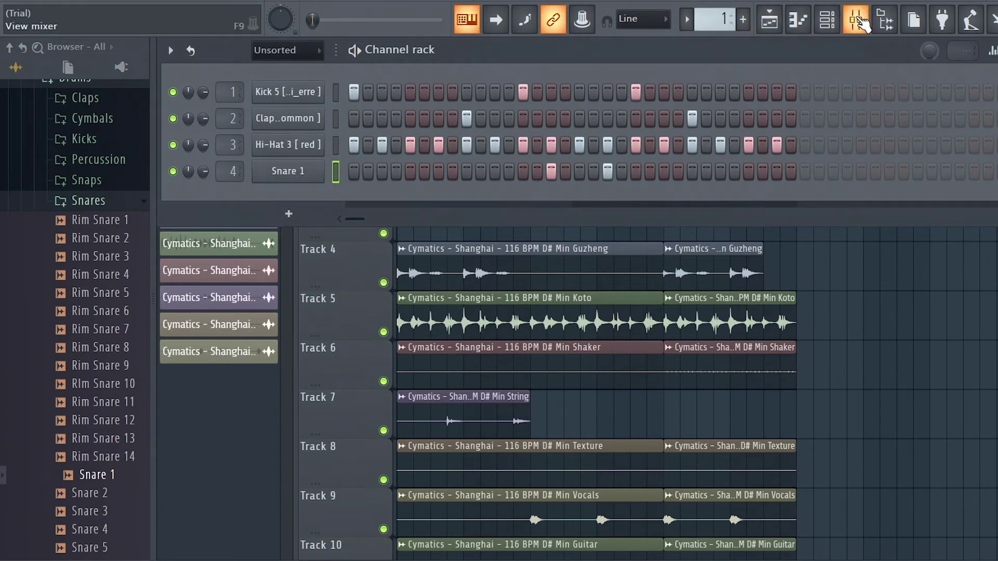
Play the drum pattern and raise the volume faders of mixer inserts 1 to 4.
key("space")
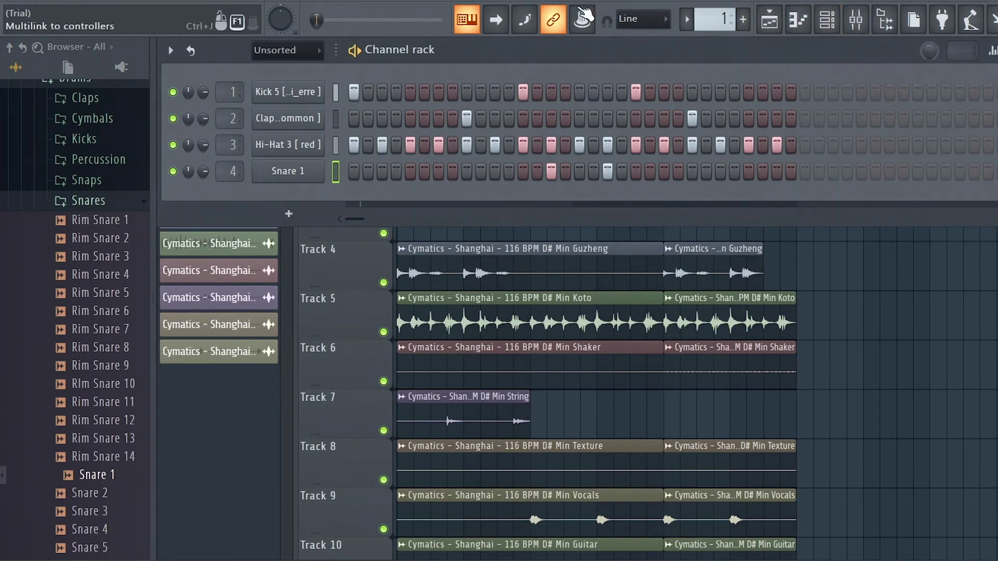
left_click(856, 24)
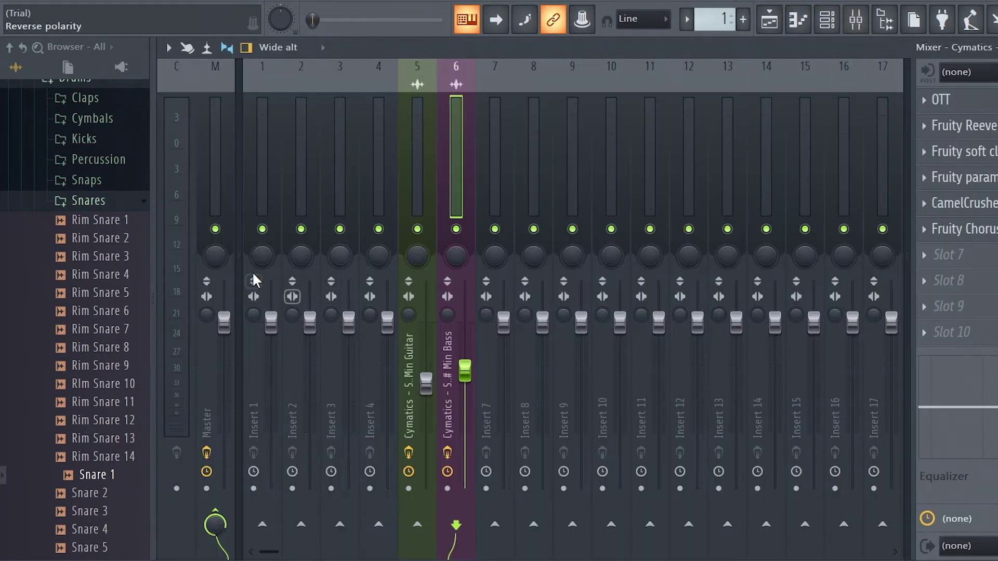
left_click(263, 196)
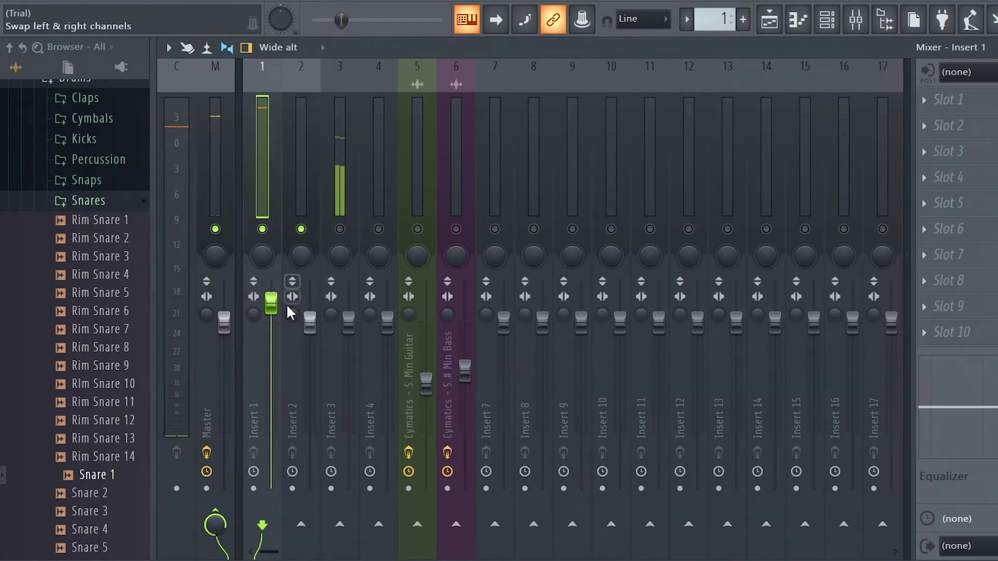
left_click_drag(310, 322, 391, 289)
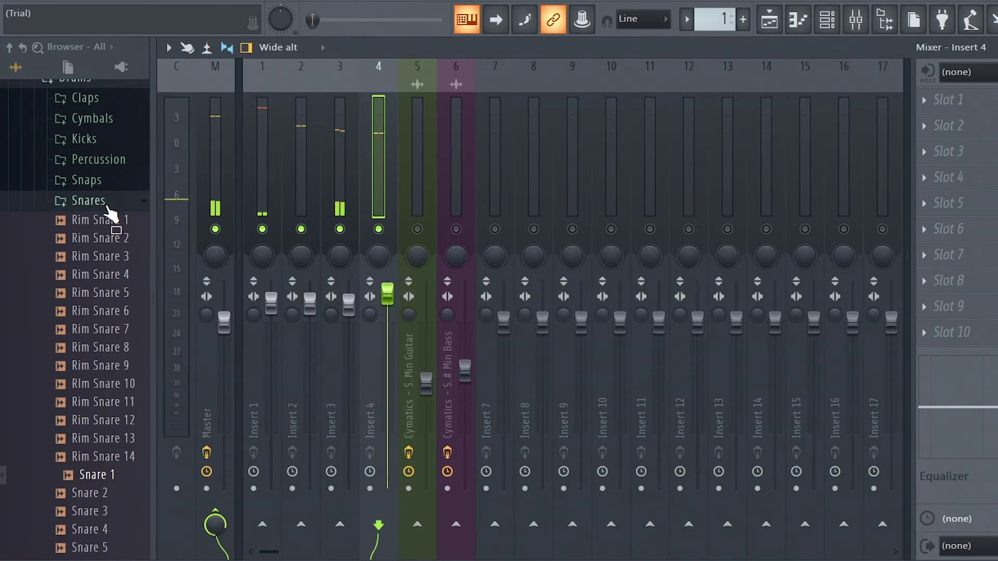
left_click(108, 206)
Open the Hi-Hat 3 [ red ] channel's notes in the piano roll.
left_click(800, 27)
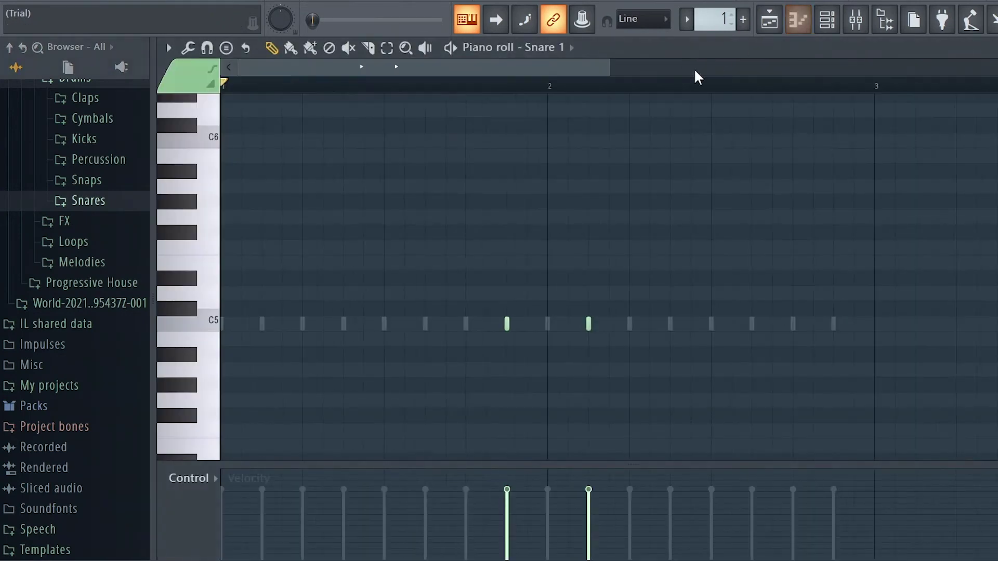
left_click(571, 47)
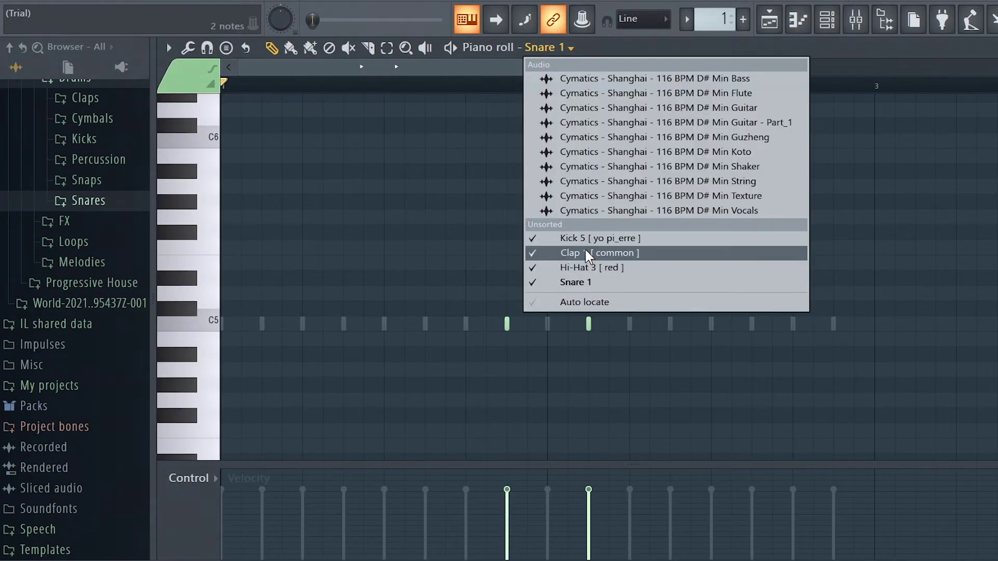
left_click(580, 267)
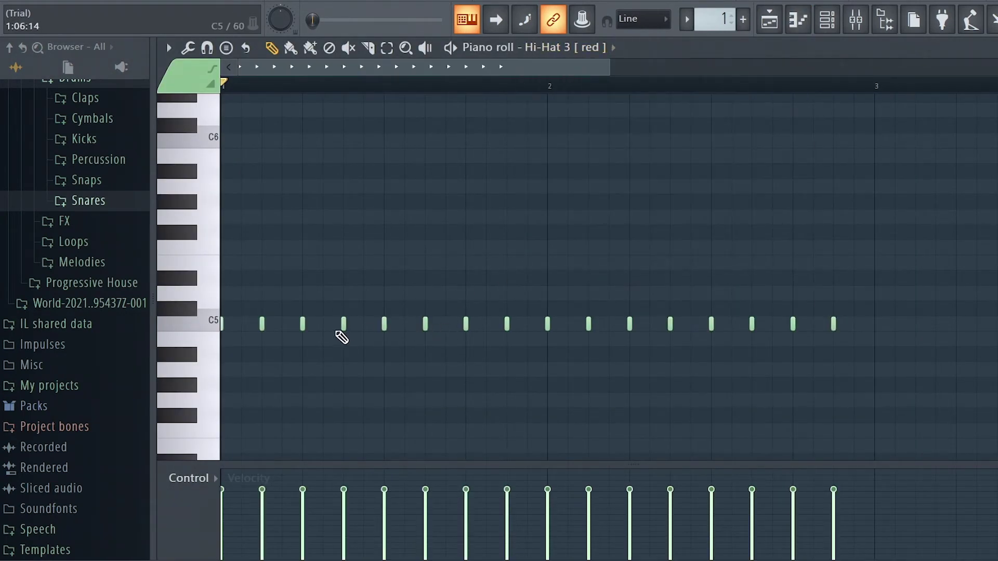
Try an extra C#5 hi-hat note between the fourth and fifth hits while auditioning the pattern, and remove it again.
key("space")
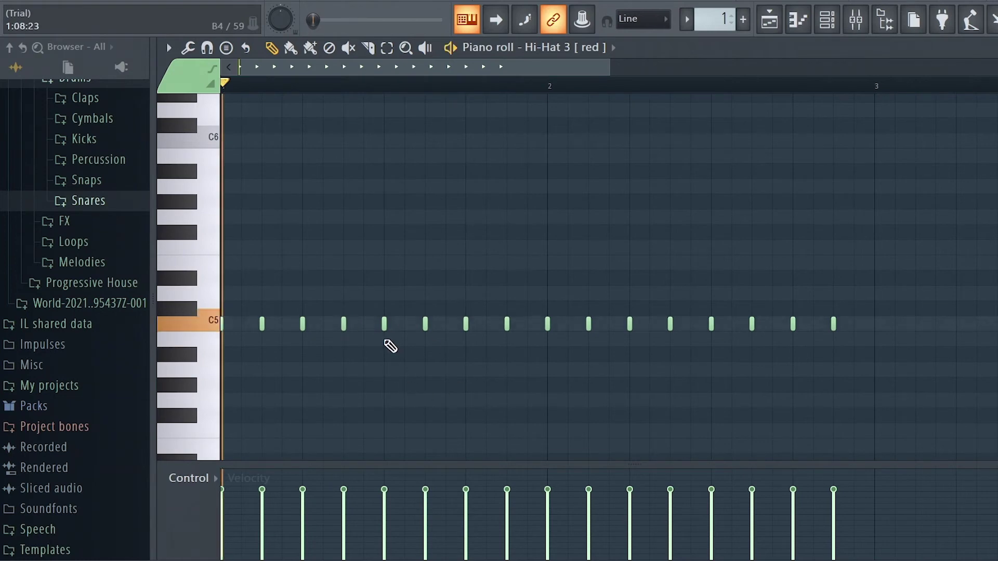
key("space")
left_click(363, 308)
key("space")
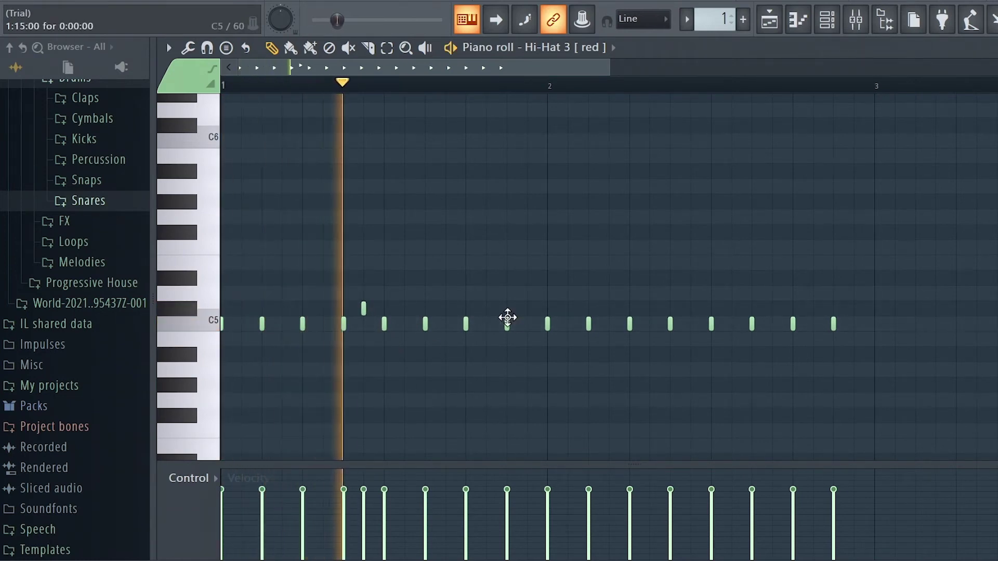
key("space")
key("space")
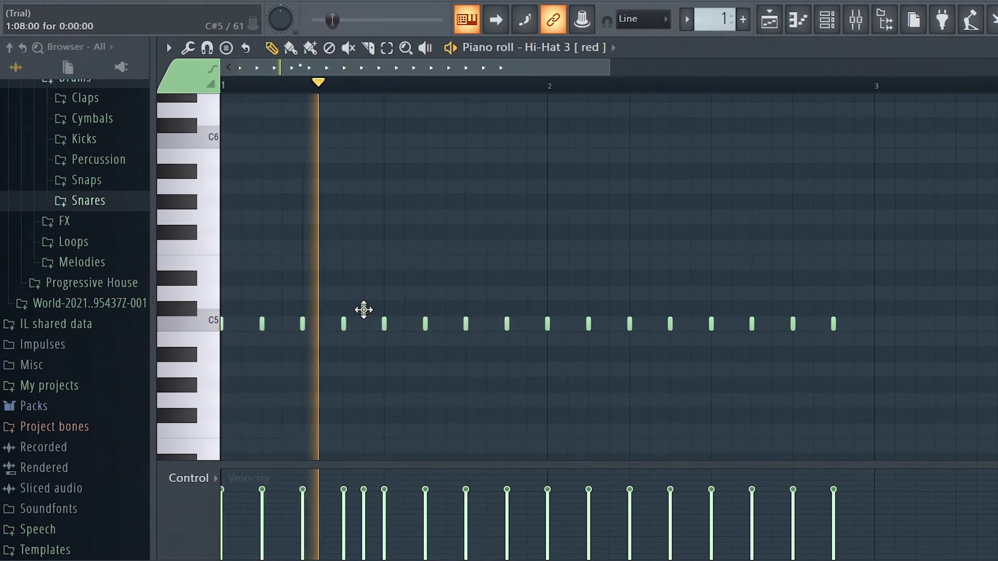
key("space")
right_click(364, 309)
key("space")
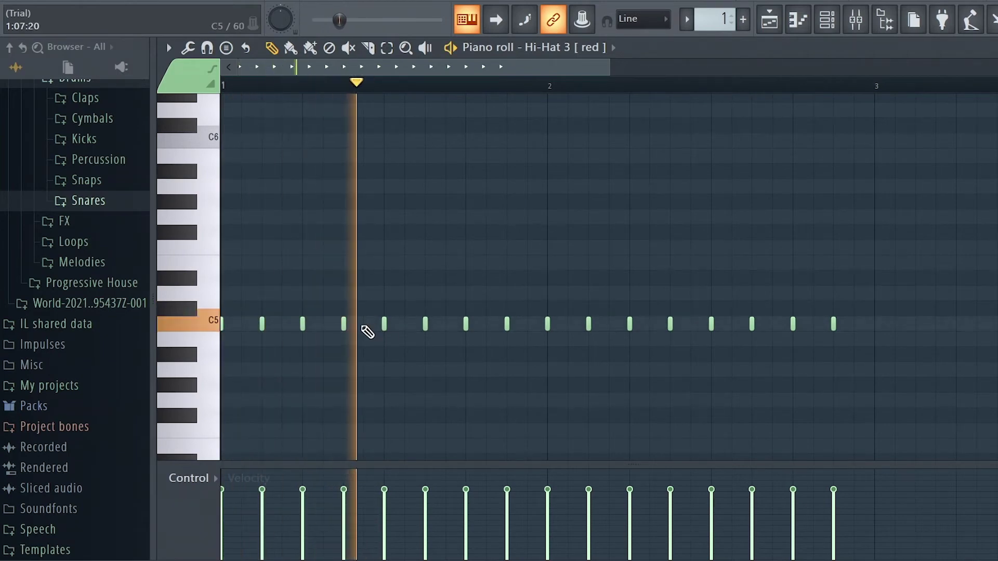
key("space")
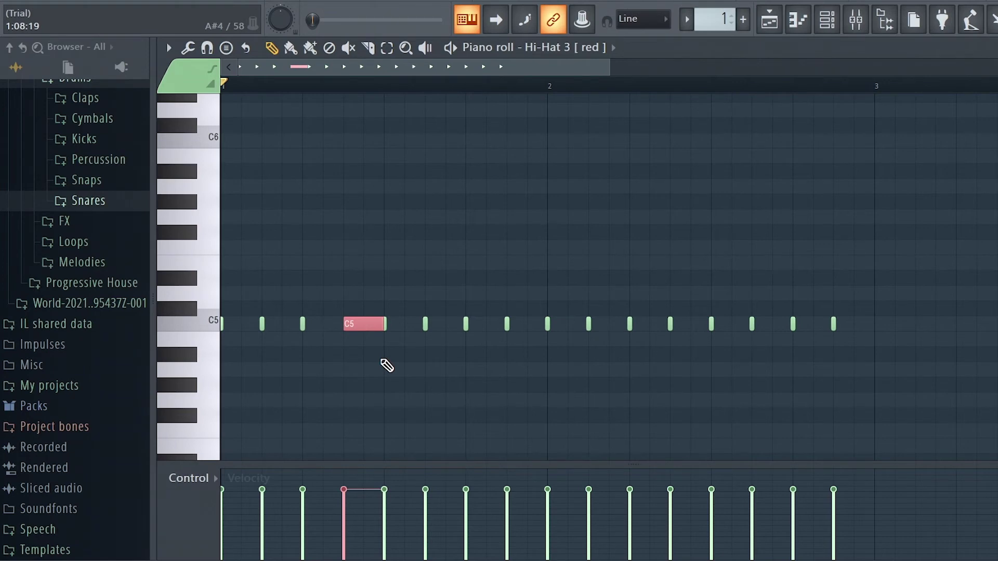
Extend the fourth C5 hi-hat note to the next hit, chop it into four notes, and play the pattern.
key("ctrl+u")
left_click(653, 375)
key("space")
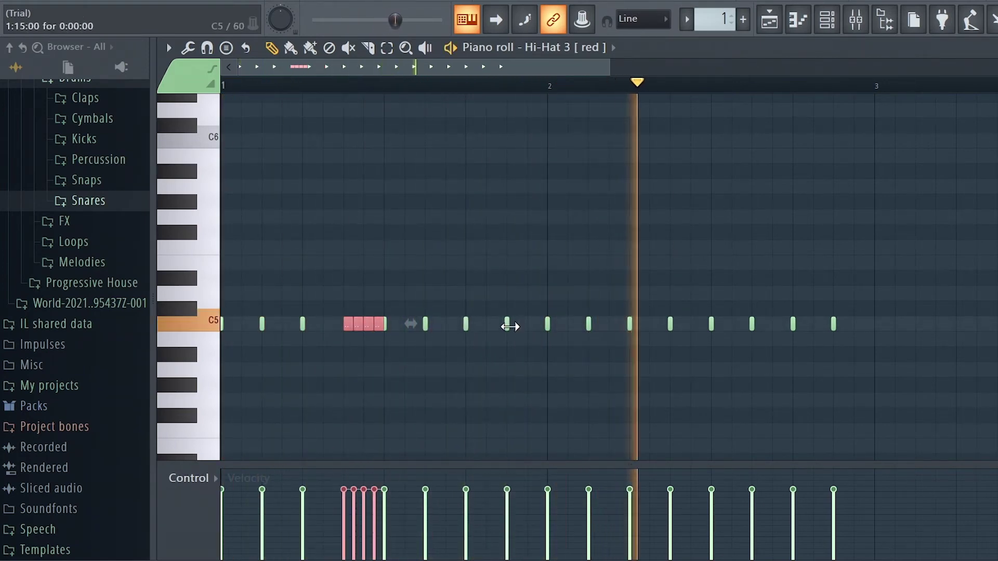
Add a short C#5 hi-hat note between the last hit of bar 1 and bar 2, and play the pattern.
key("space")
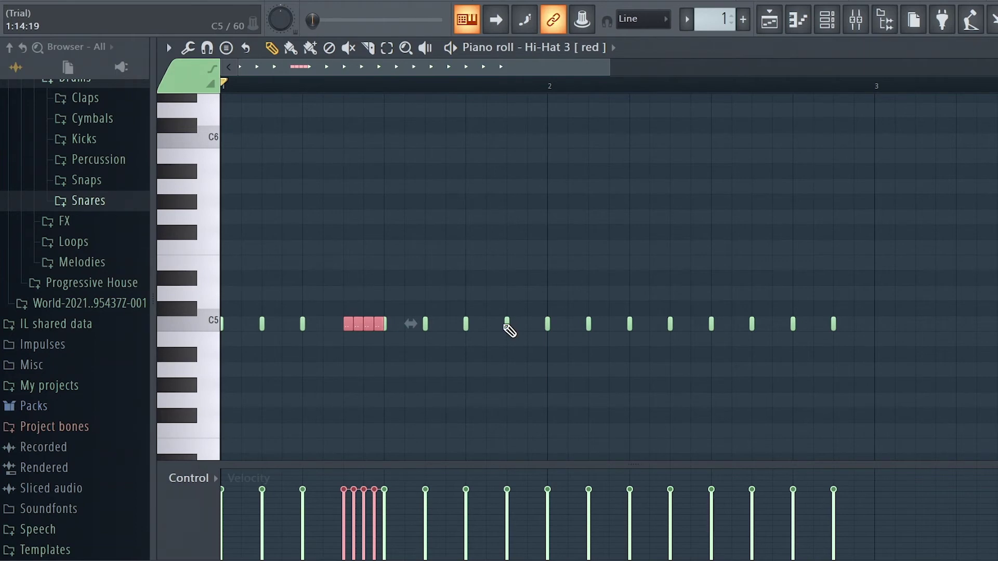
left_click(521, 321)
key("space")
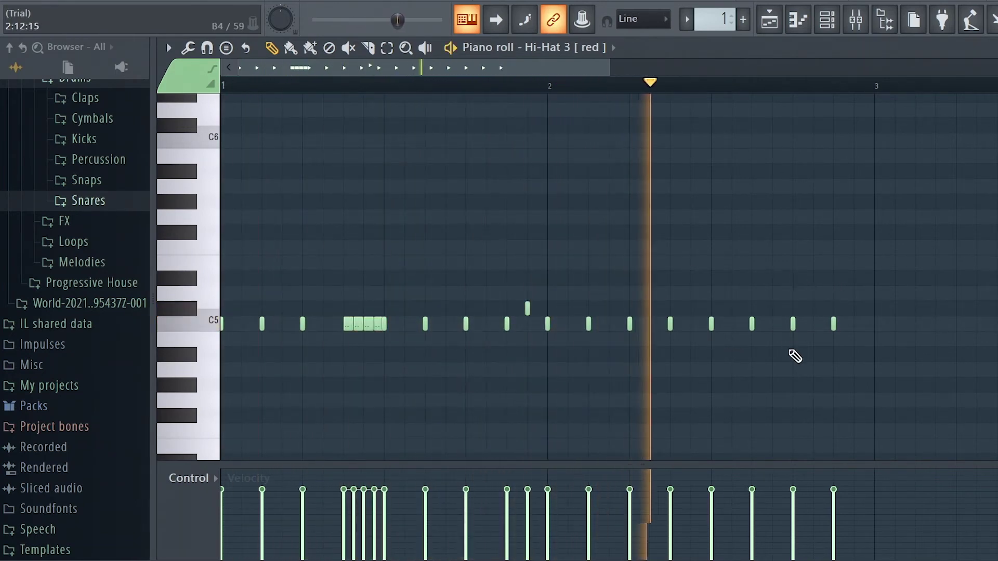
key("space")
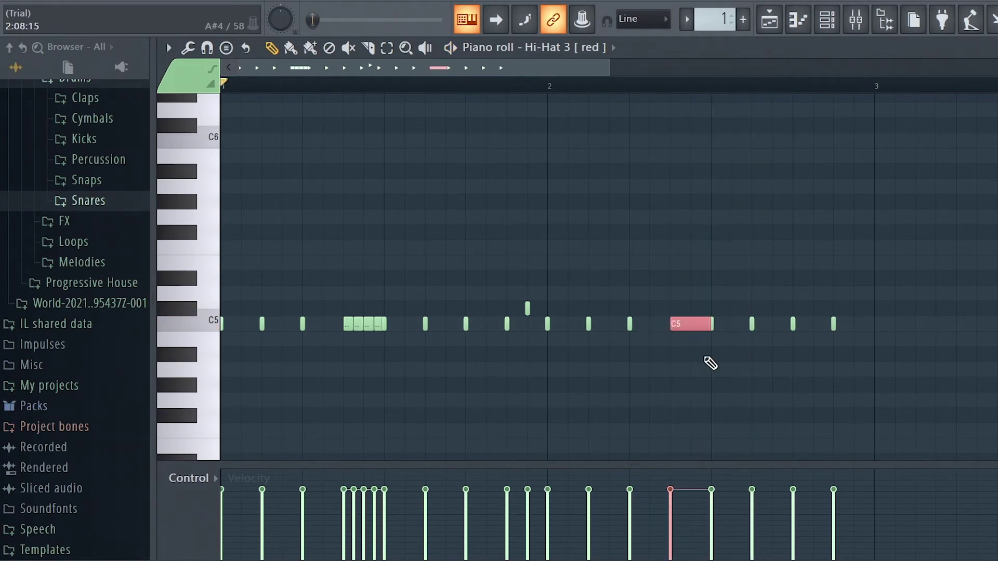
Extend the fourth C5 hi-hat note of bar 2 to the next hit, chop it into four notes, and audition the pattern.
key("alt+u")
key("space")
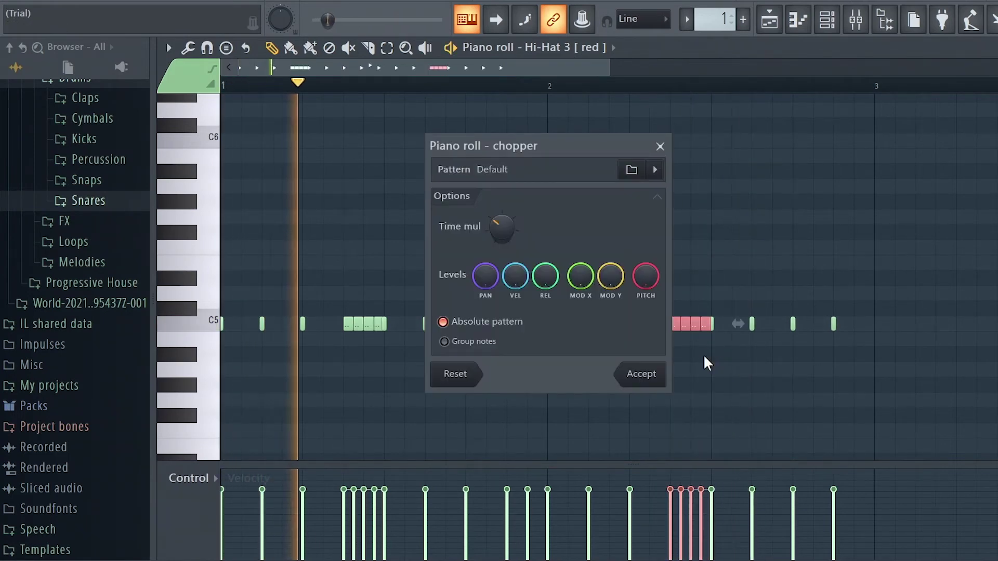
left_click(641, 374)
left_click(956, 385)
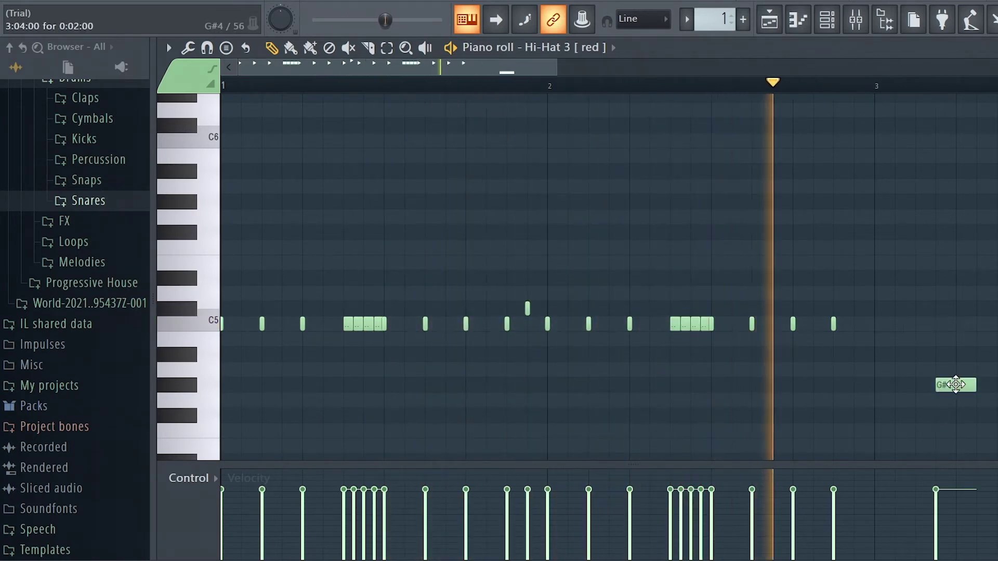
right_click(956, 385)
key("space")
Return to the playlist and place Pattern 1 on Track 3 at bar 17.
key("Escape")
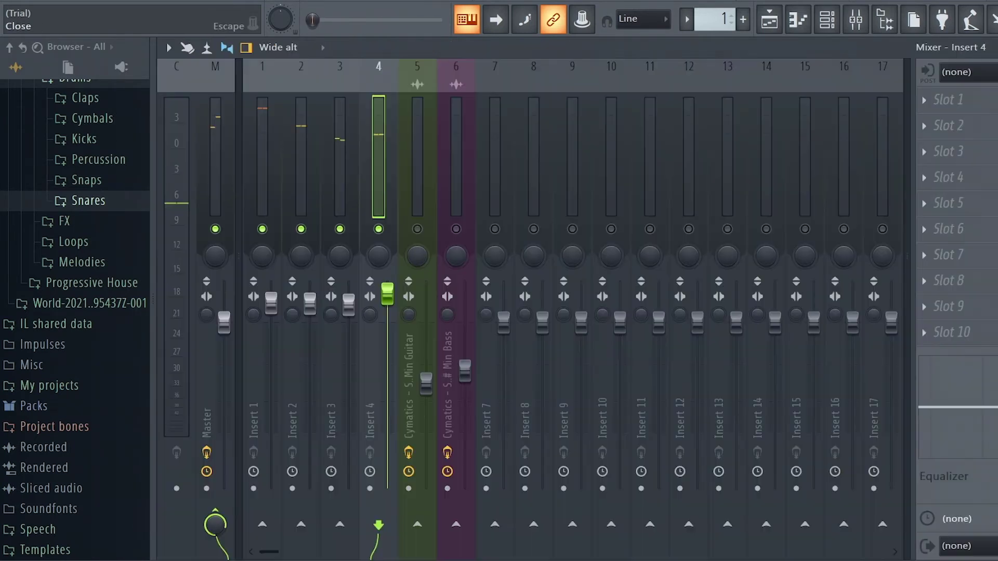
key("Escape")
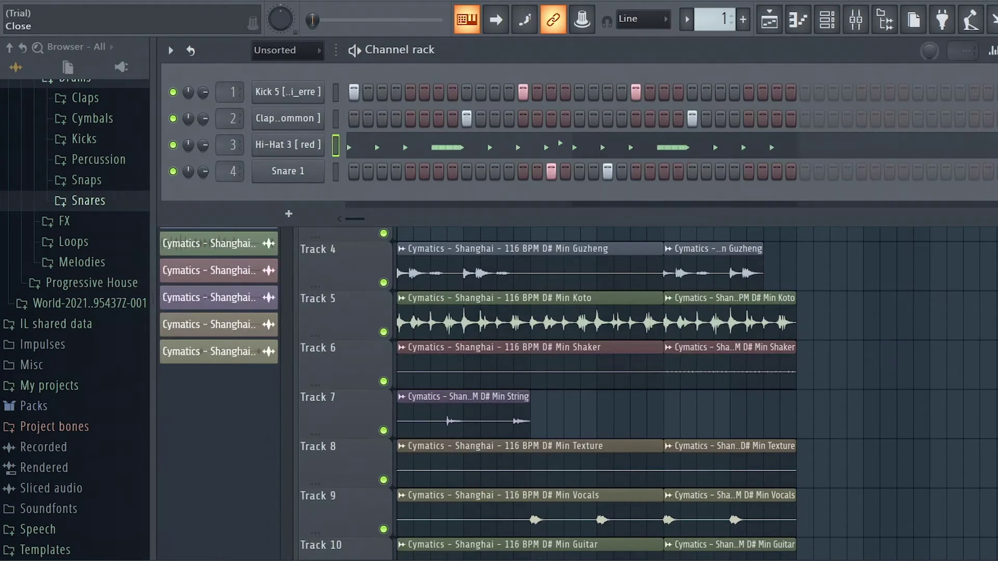
key("Escape")
left_click(177, 80)
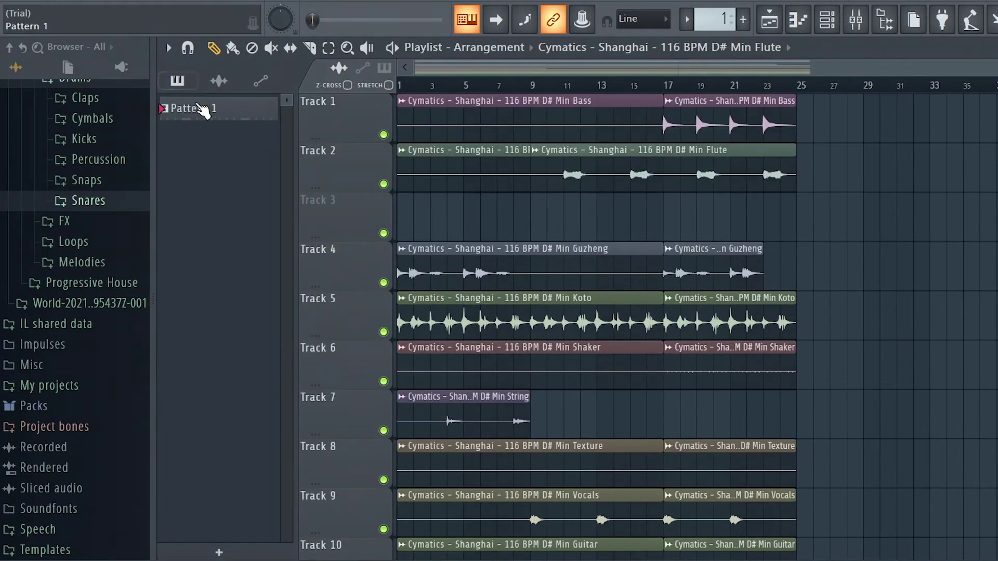
left_click_drag(201, 108, 678, 216)
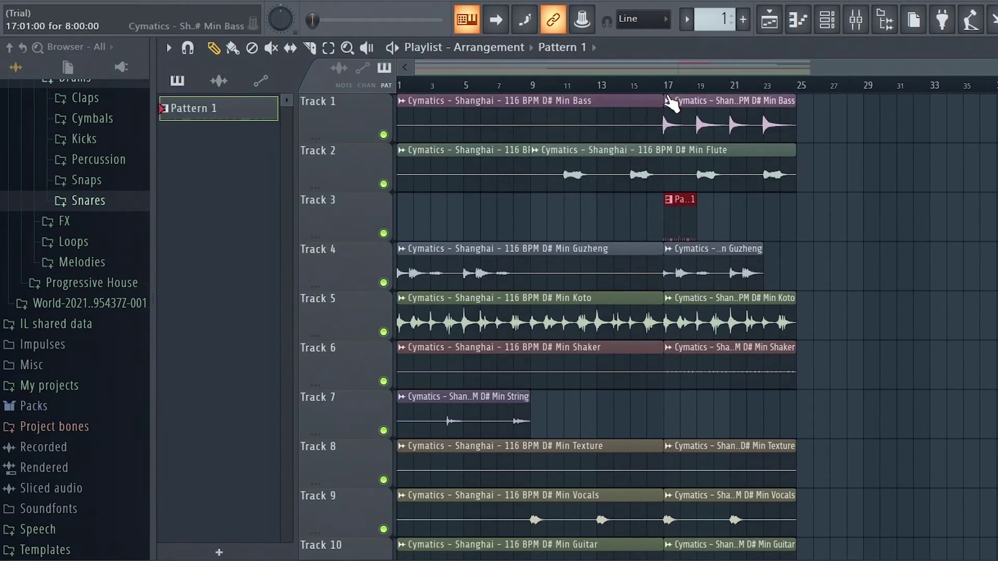
Duplicate the Pattern 1 clip three times along Track 3 up to bar 25 and play the arrangement from bar 17.
left_click(667, 101)
left_click(666, 82)
key("ctrl+b")
key("ctrl+b")
key("ctrl+b")
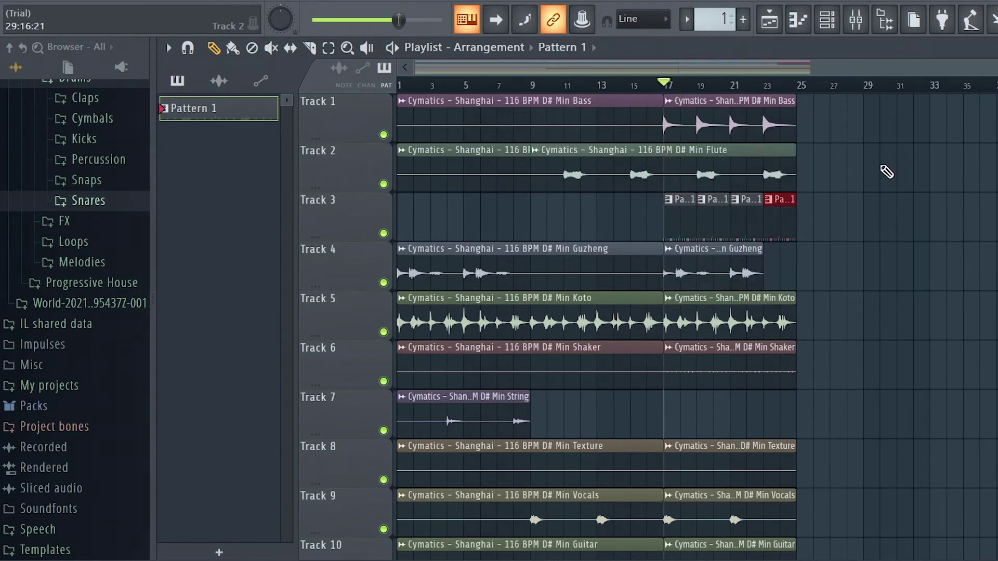
key("space")
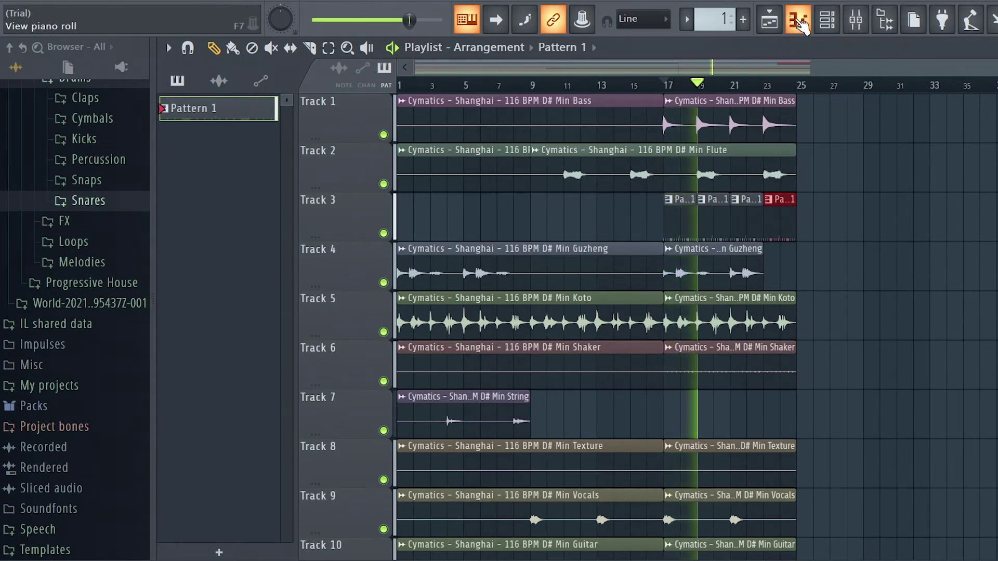
Replace the C#5 hi-hat note before bar 2 with a short C5 note at the same position during playback.
left_click(798, 20)
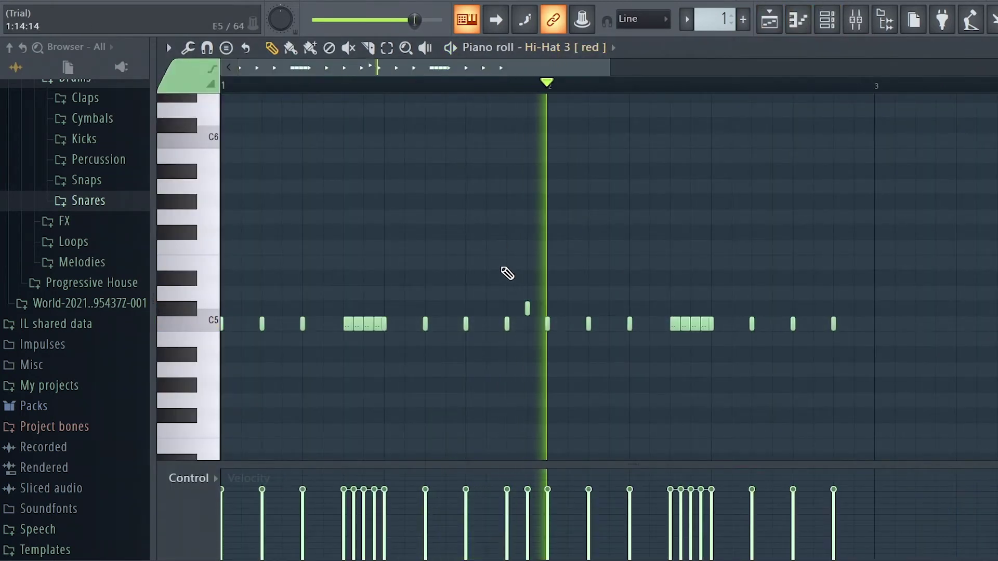
right_click(527, 309)
left_click(531, 324)
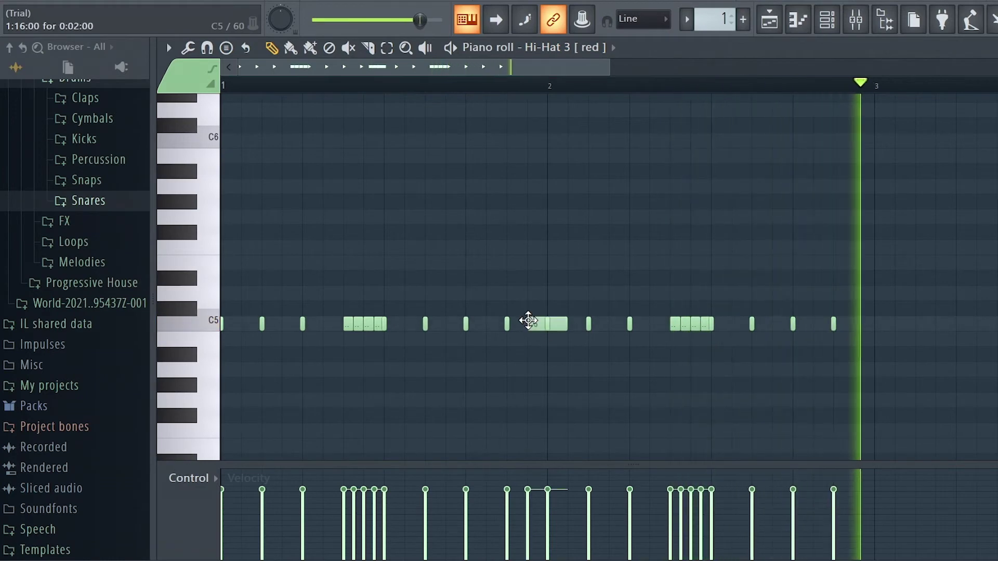
right_click(533, 328)
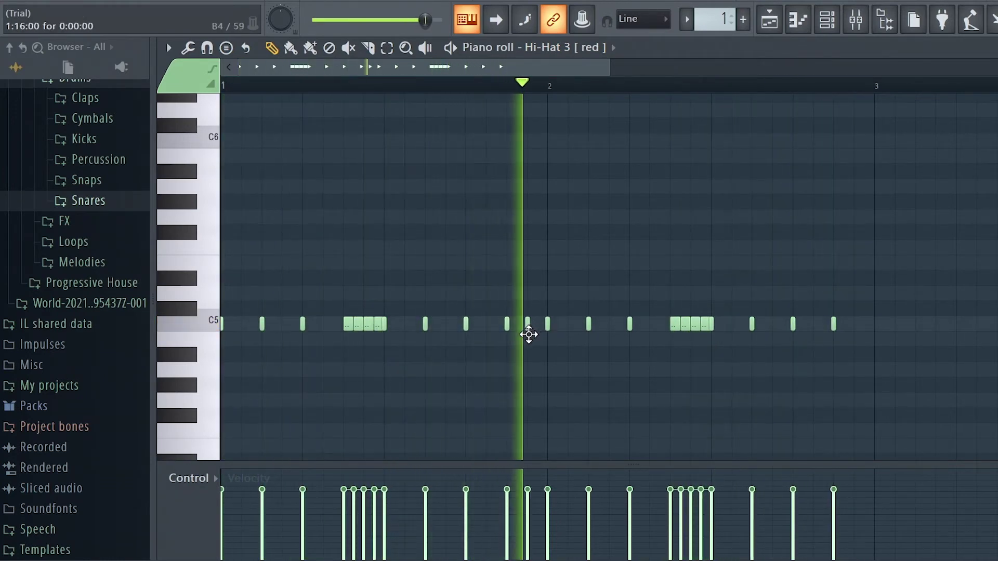
left_click(527, 323)
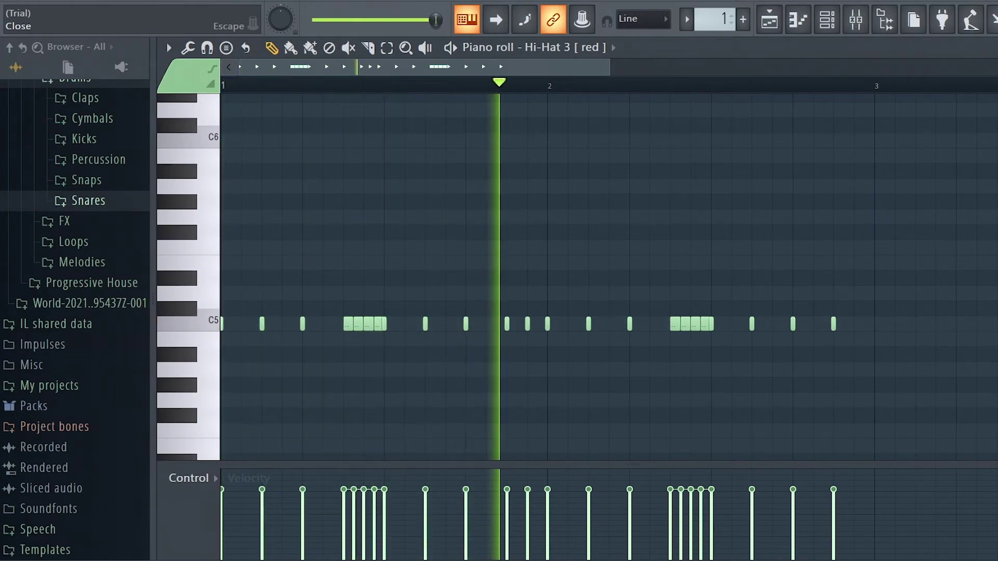
left_click(994, 48)
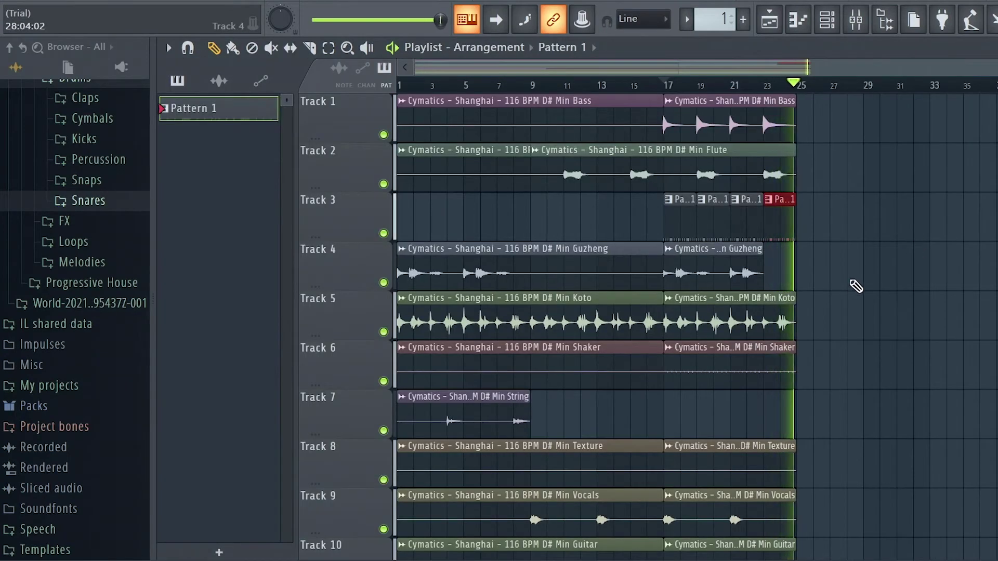
Adjust the channel volumes of the Guitar - Part_1 clip on Track 11 and the Guitar clip on Track 10.
scroll(857, 292, "down", 5)
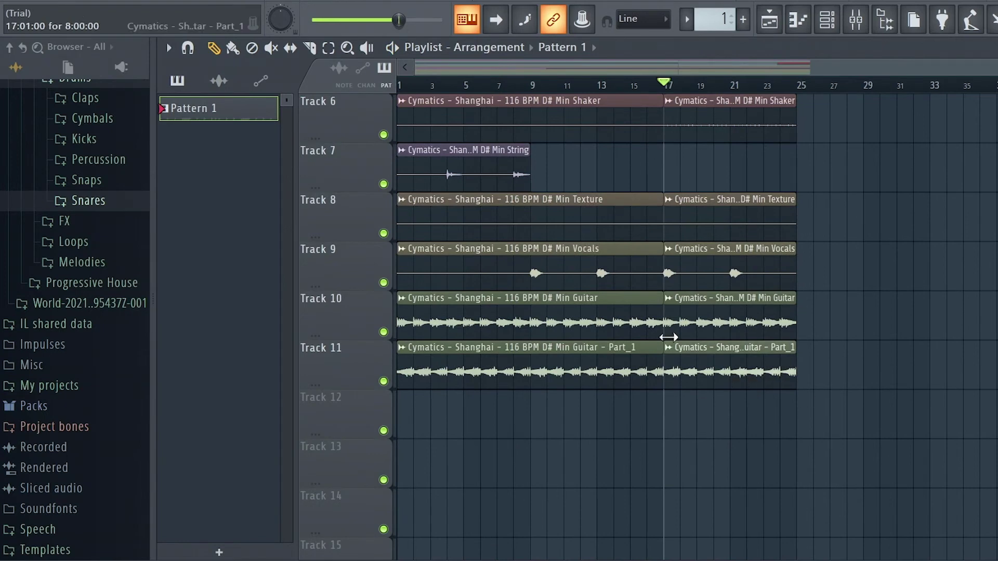
double_click(747, 370)
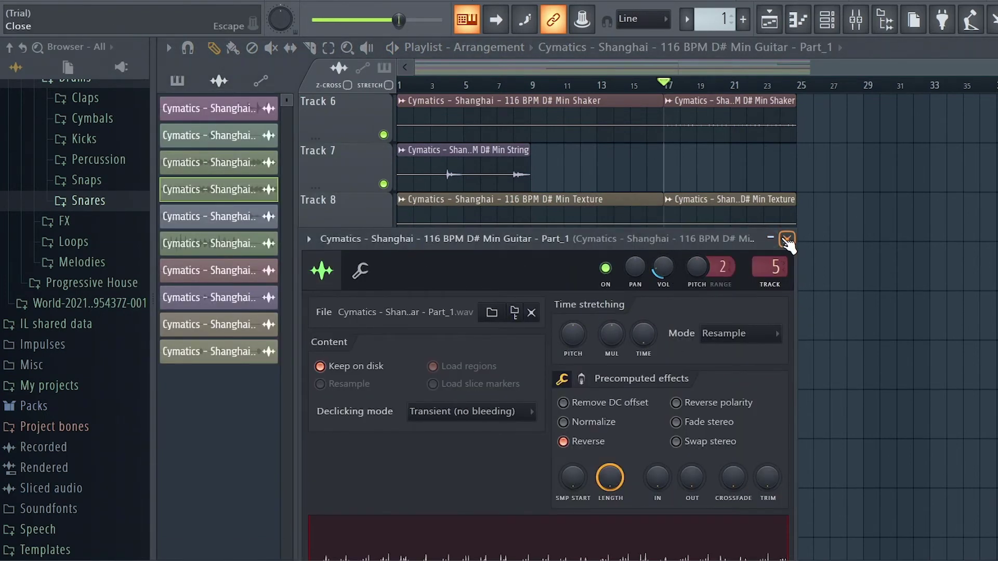
left_click(787, 239)
double_click(755, 307)
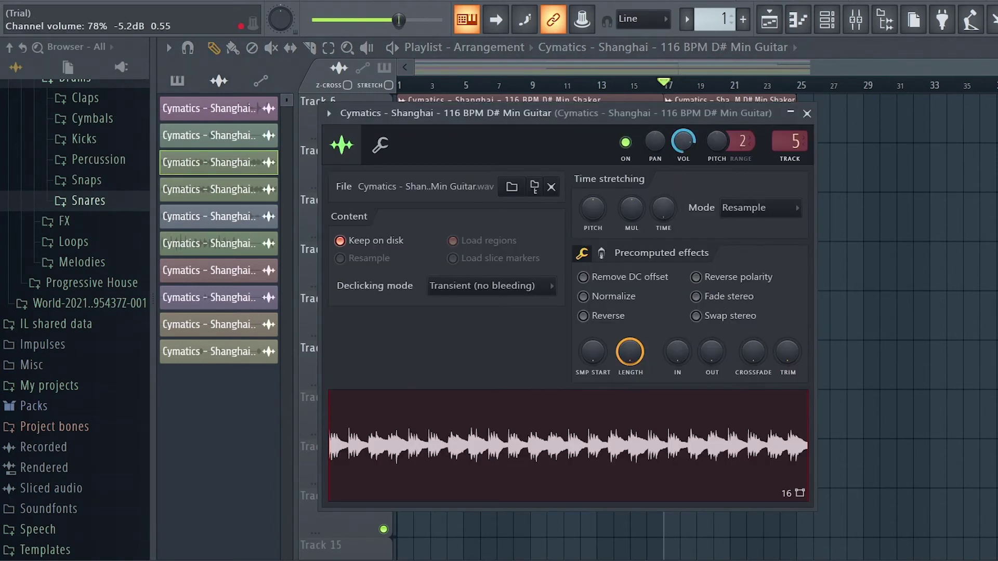
left_click(807, 113)
scroll(837, 239, "up", 5)
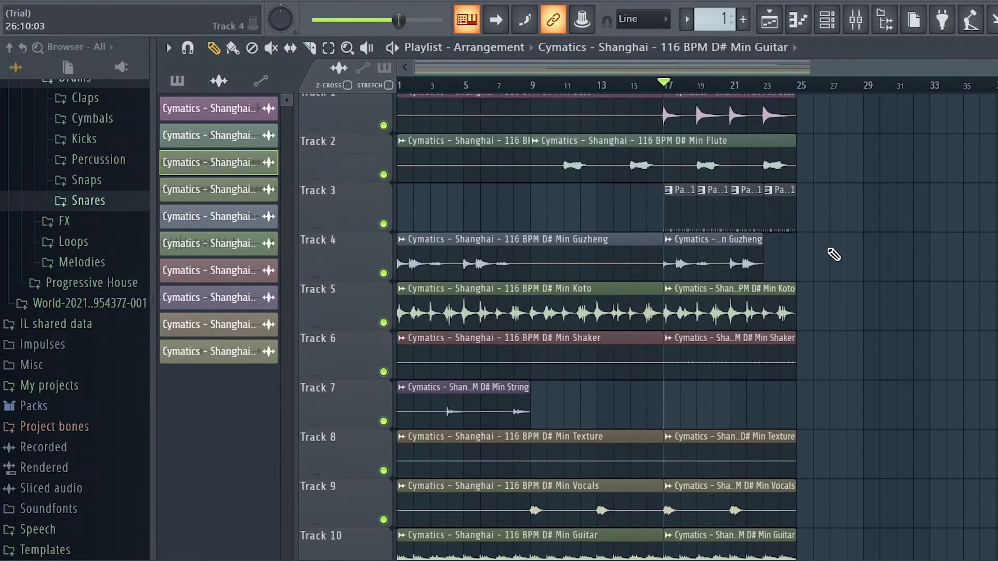
Raise the volume faders of mixer inserts 1 to 4 slightly further.
left_click(865, 30)
left_click(310, 307)
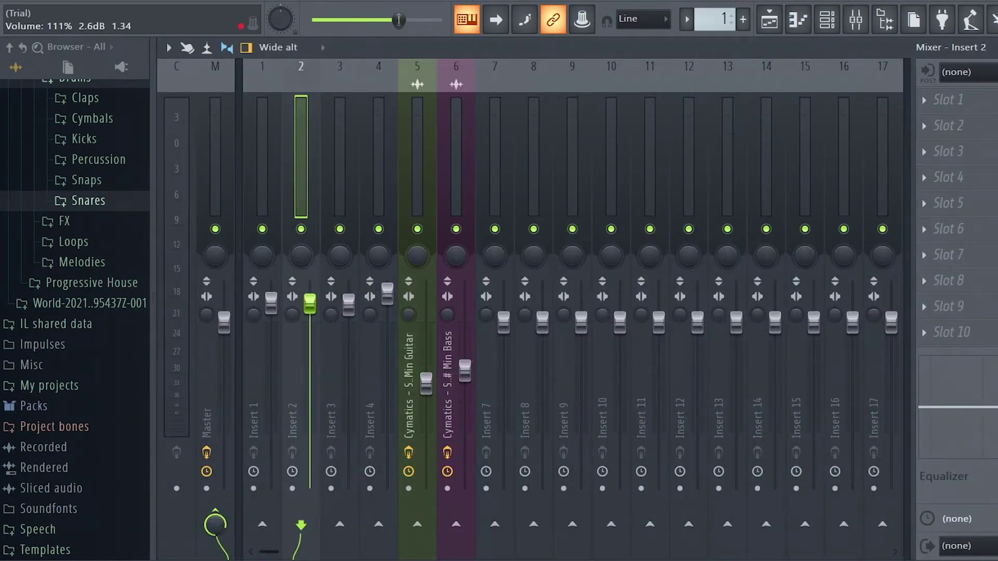
left_click(348, 303)
left_click(387, 294)
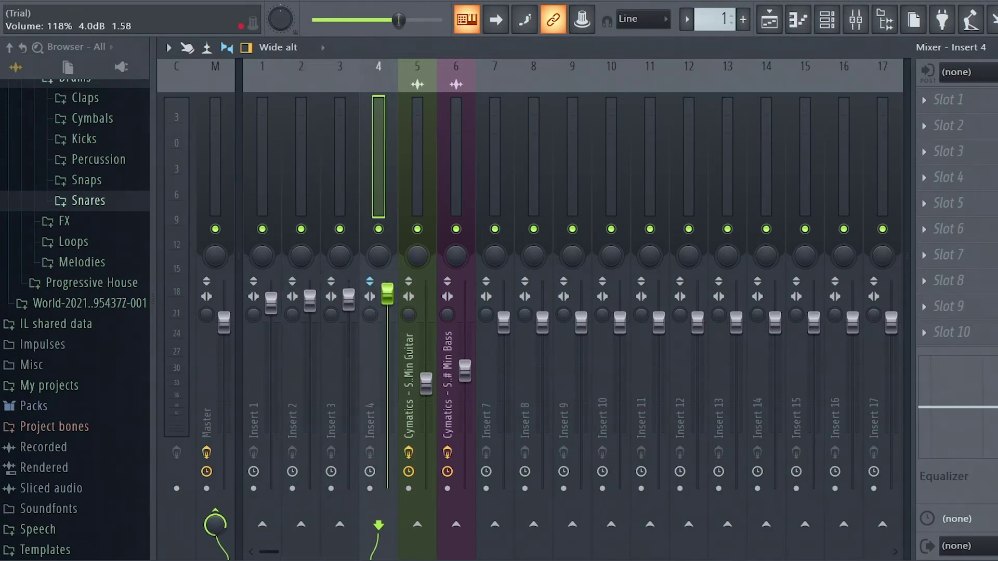
left_click(271, 303)
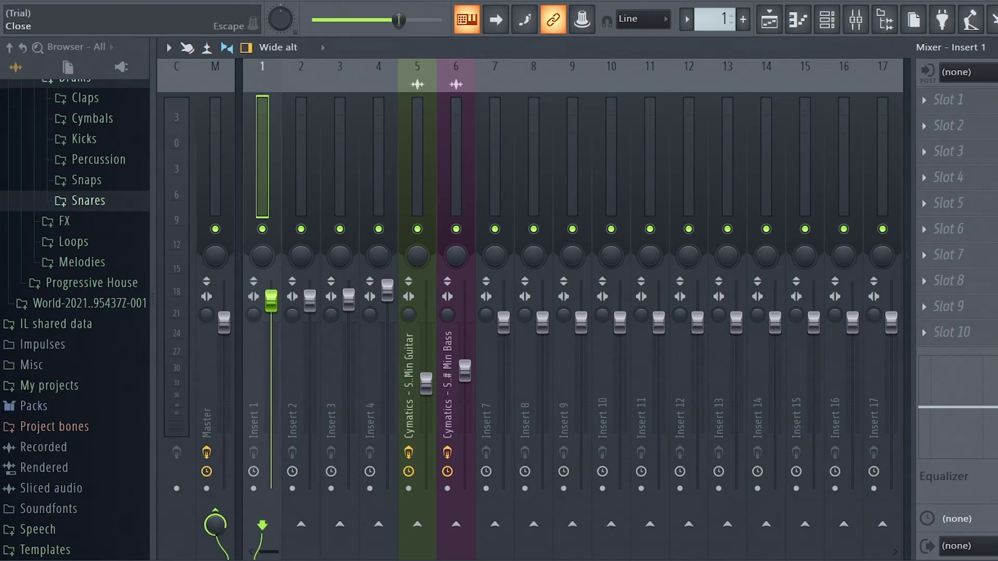
key("Escape")
Create a new pattern named 808 and open the 808s folder of the Icey drum kit.
left_click(743, 19)
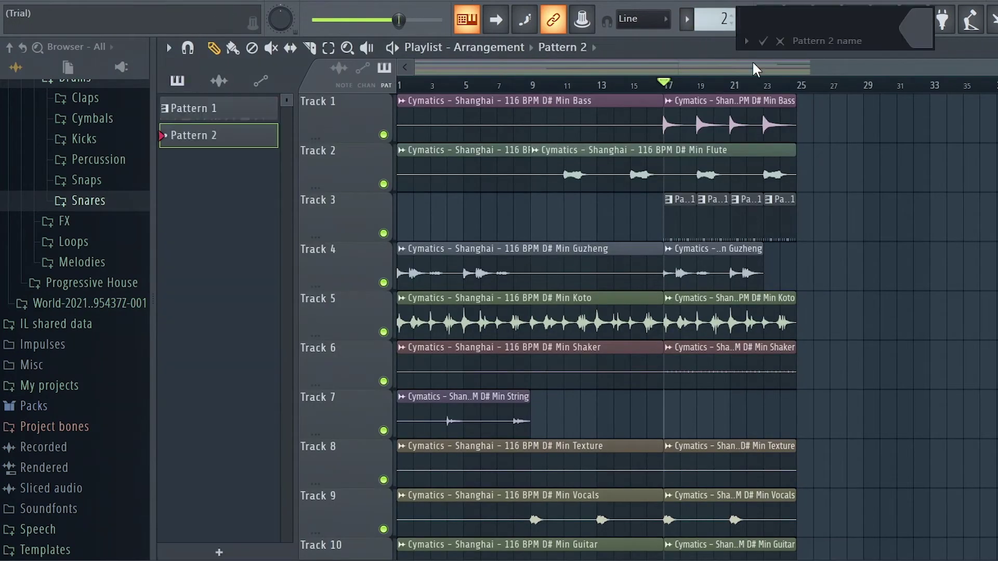
key("Return")
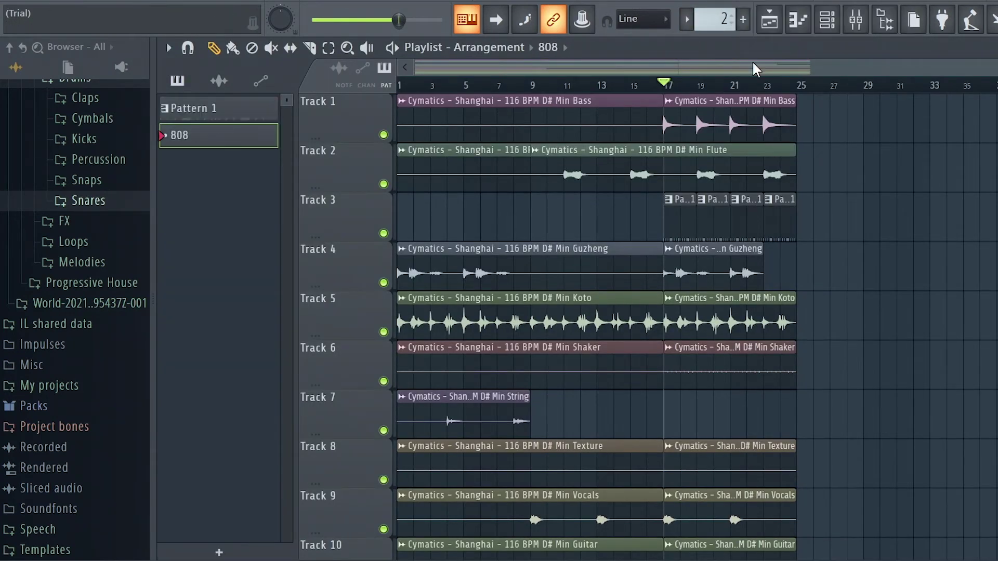
scroll(98, 265, "up", 10)
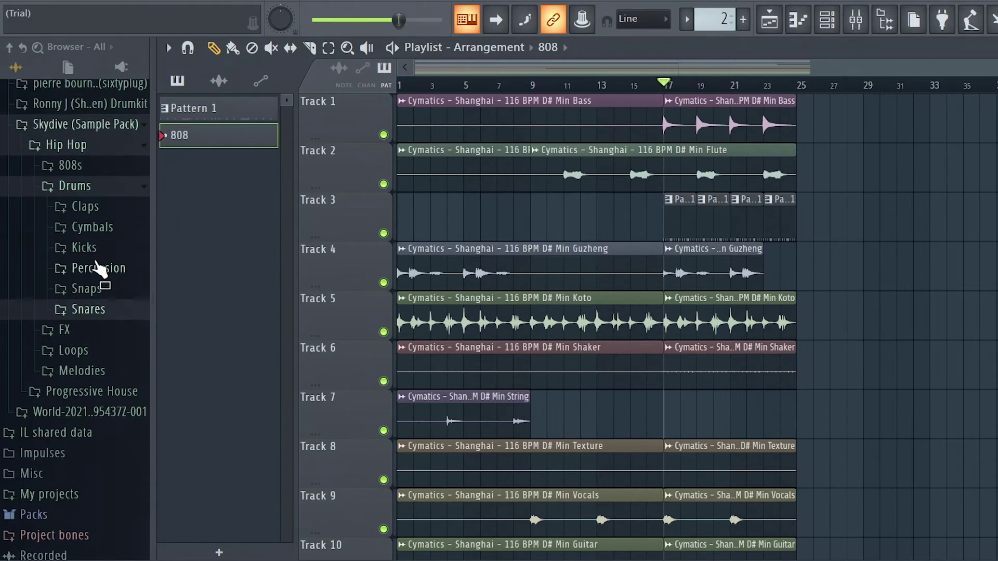
left_click(86, 177)
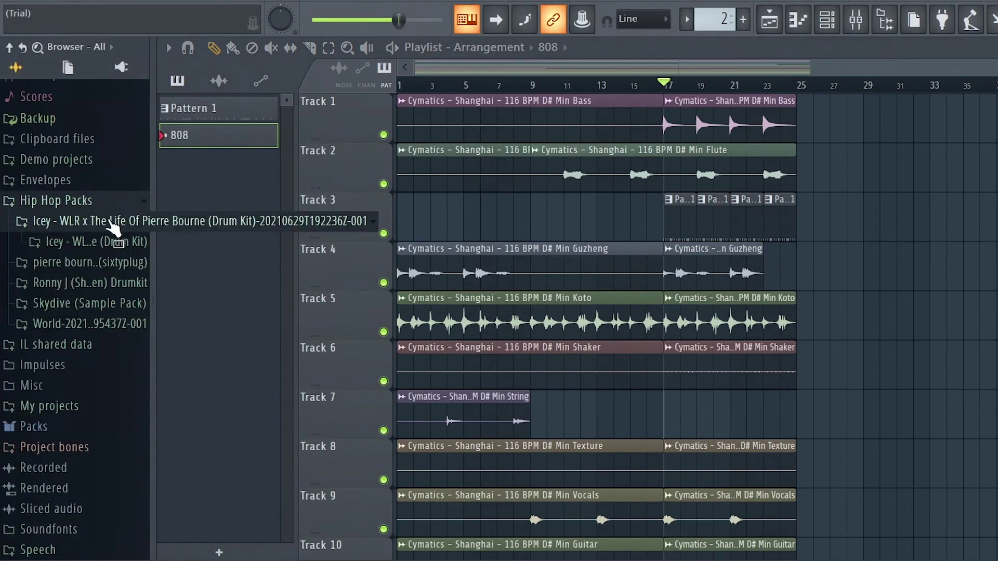
left_click(104, 242)
left_click(101, 243)
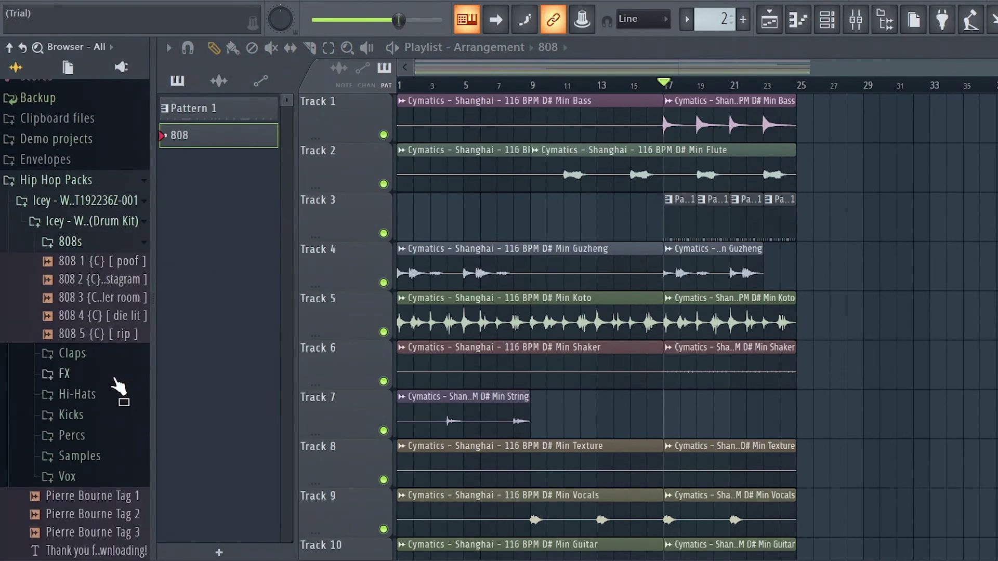
Add the 808 4 {C} [ die lit ] sample as a channel below Snare 1 and set it to cut itself.
left_click(826, 20)
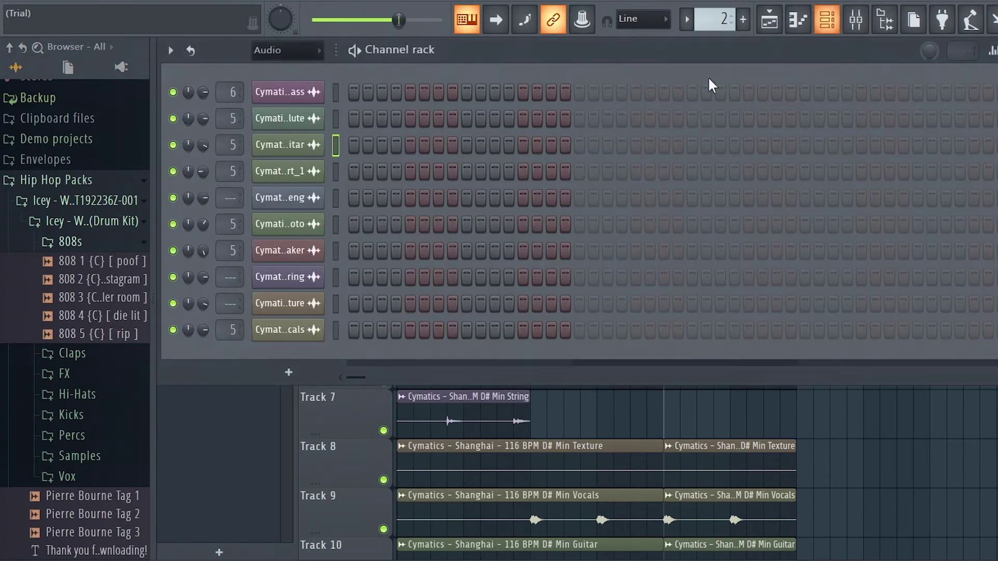
left_click_drag(118, 319, 265, 347)
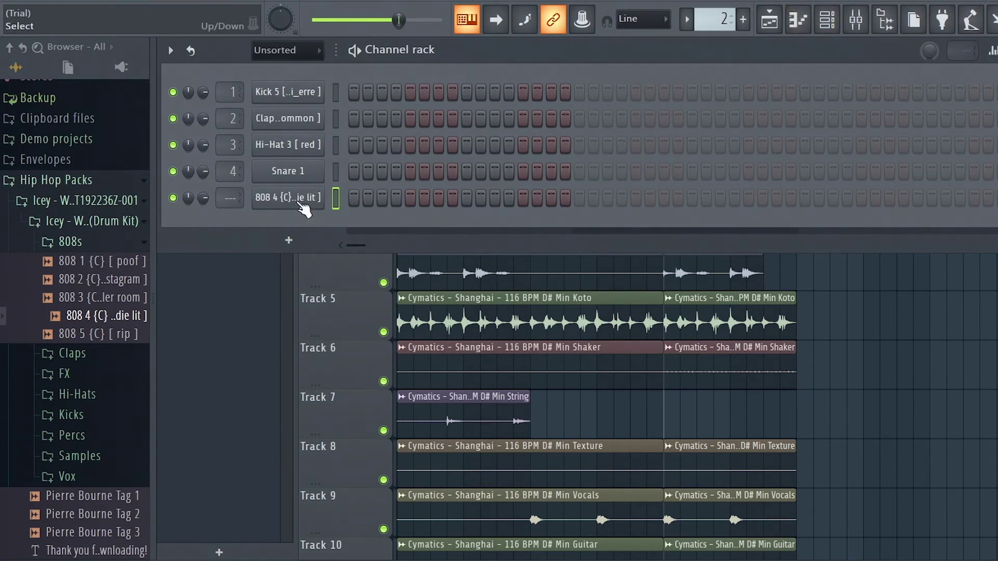
right_click(272, 192)
left_click(412, 292)
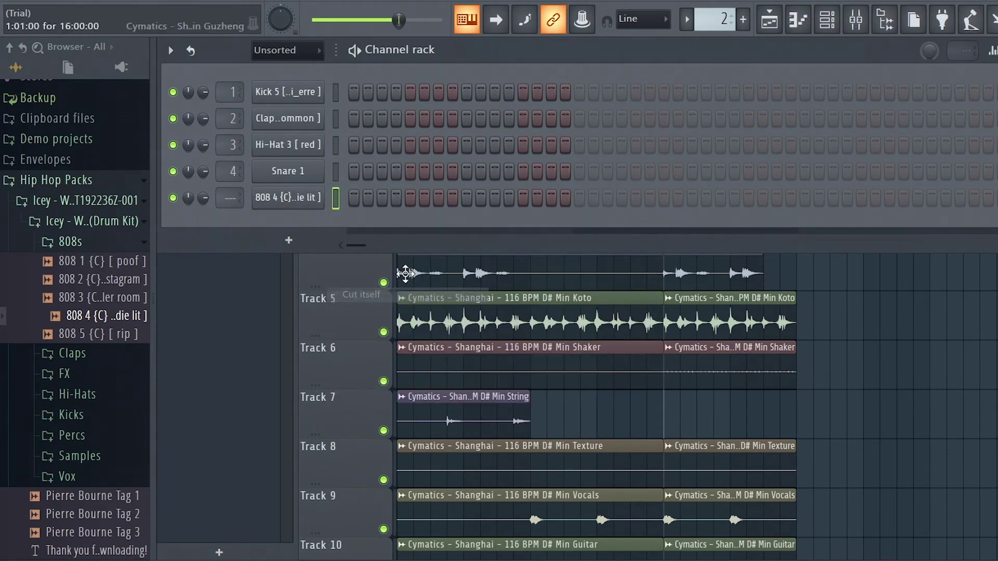
Enable the 808 channel's volume envelope with hold at maximum and decay, sustain and release at 0%.
left_click(292, 198)
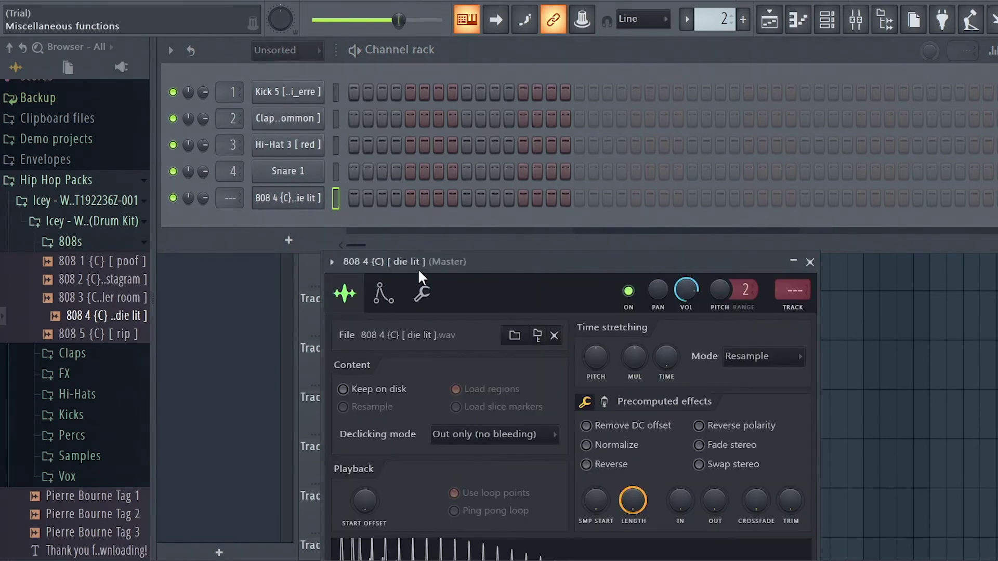
left_click_drag(419, 270, 427, 105)
left_click(390, 129)
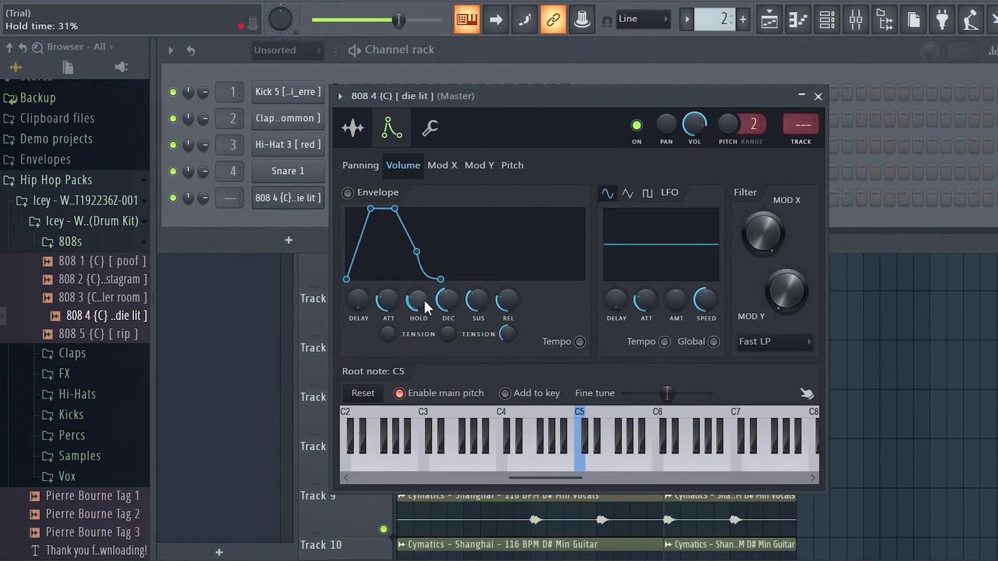
left_click_drag(423, 299, 424, 298)
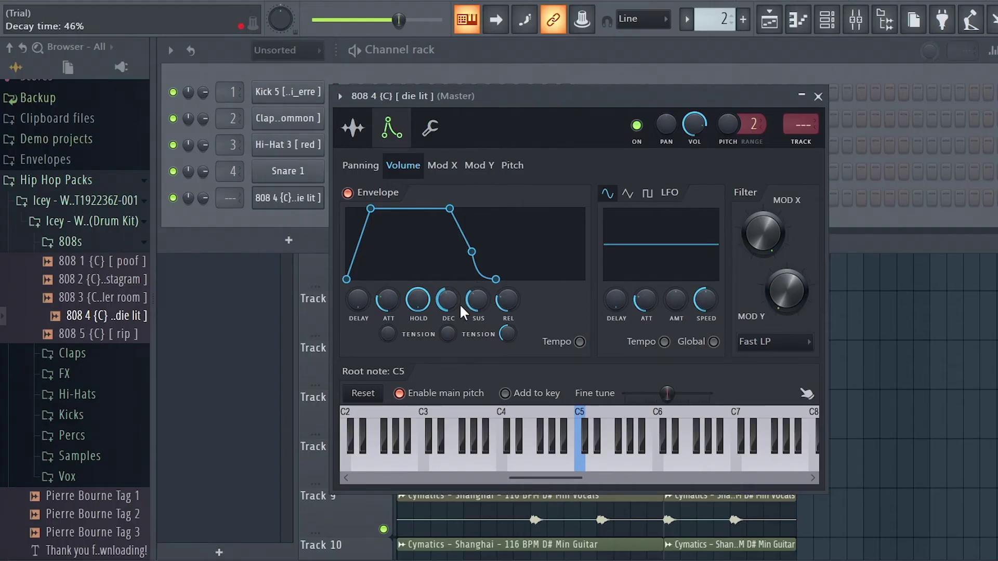
left_click_drag(472, 298, 472, 338)
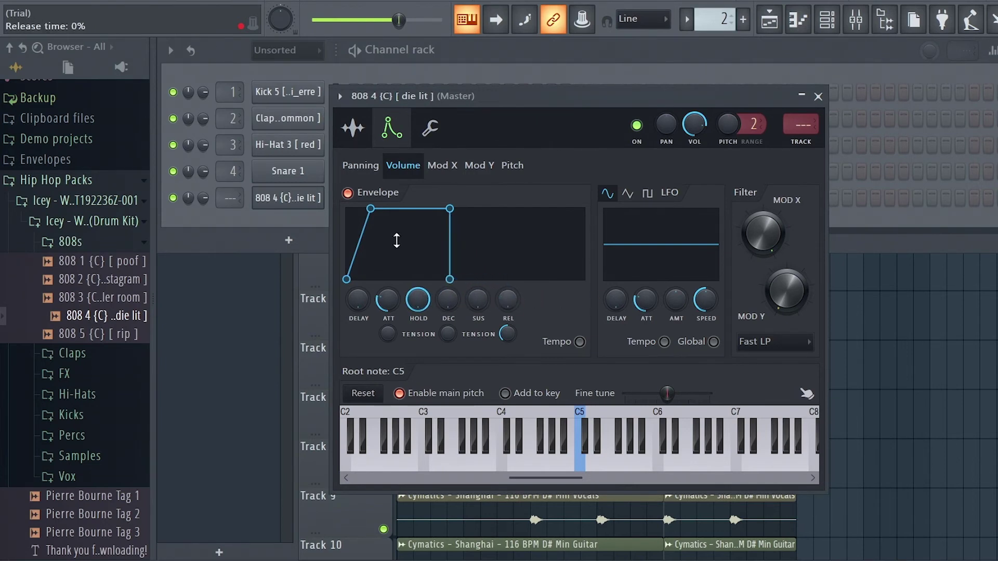
Close the 808 channel's settings and solo the Shanghai bass on Track 1 in the playlist.
left_click(353, 127)
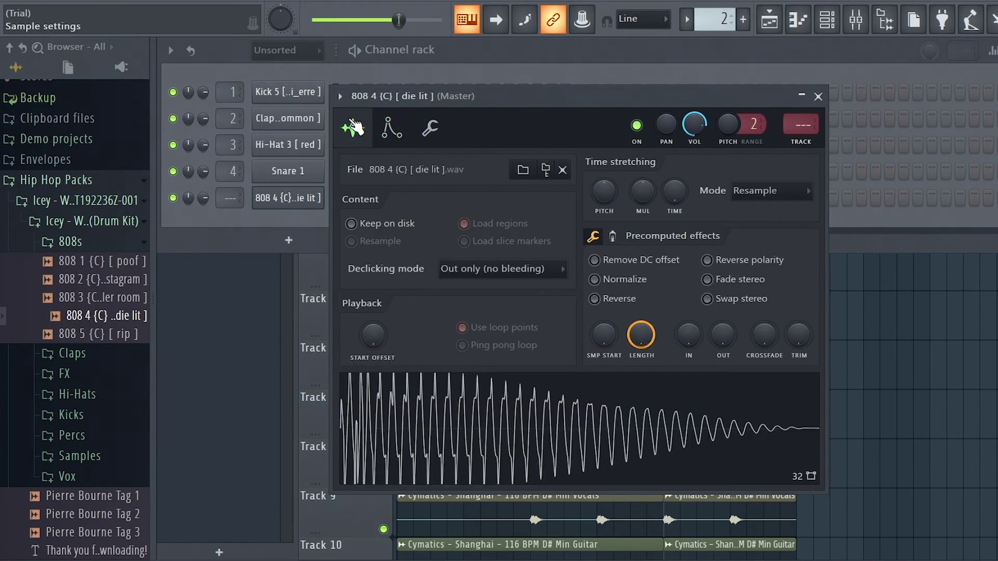
left_click(818, 98)
key("F6")
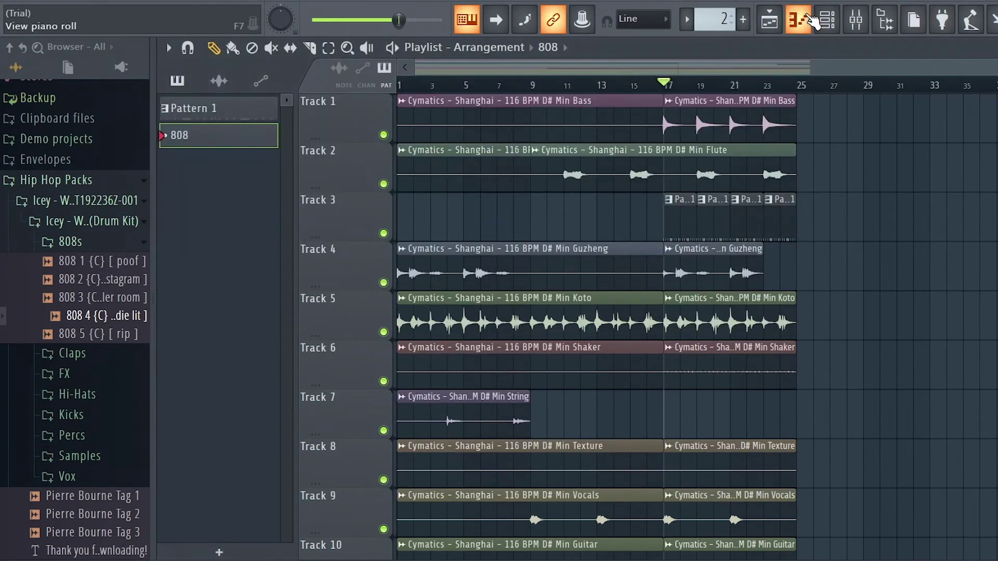
left_click(798, 20)
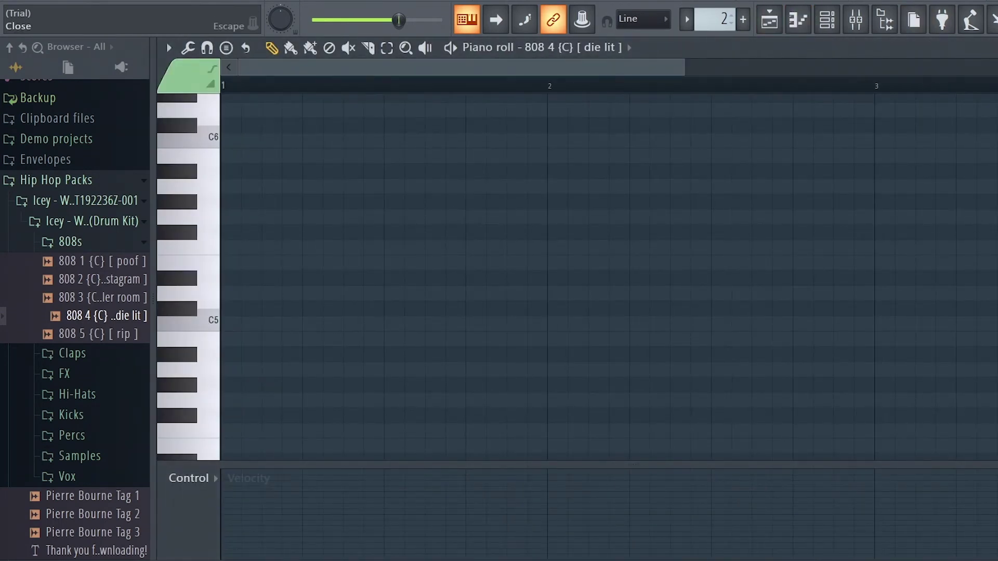
key("Escape")
right_click(383, 135)
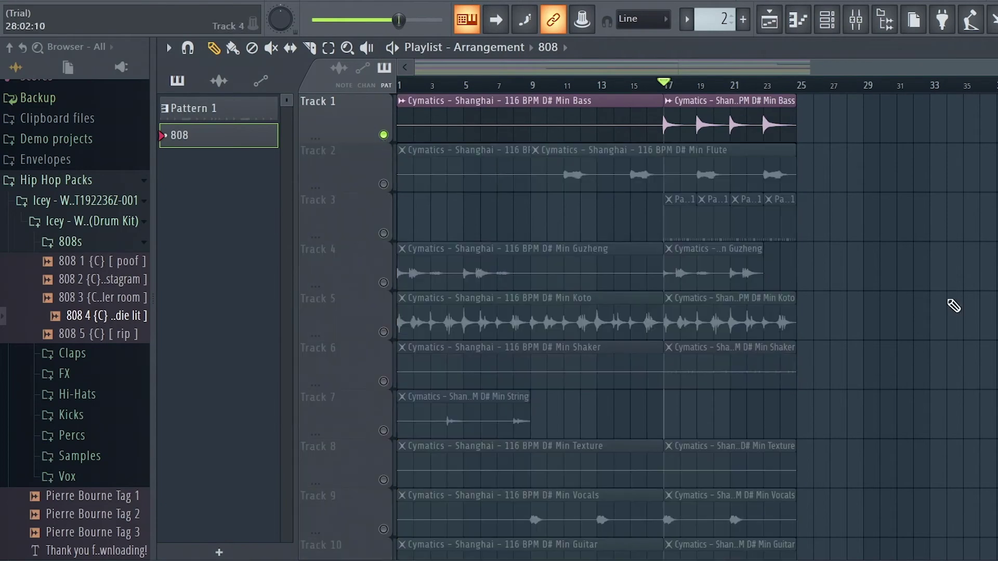
Draw the 808 line in its piano roll with five D#6 notes in bars 1–2 and five G#5 notes in bars 3–4.
left_click(798, 20)
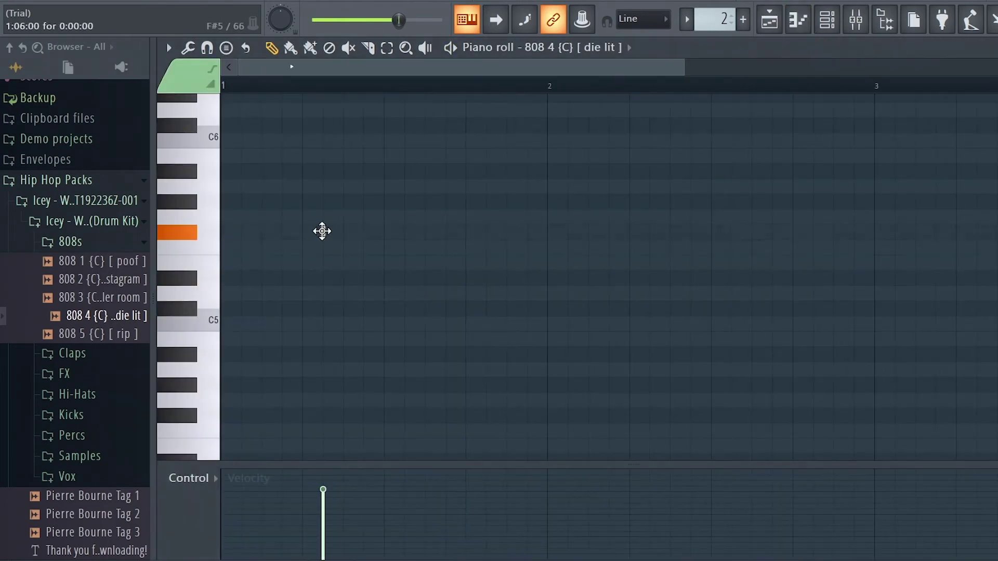
key("Escape")
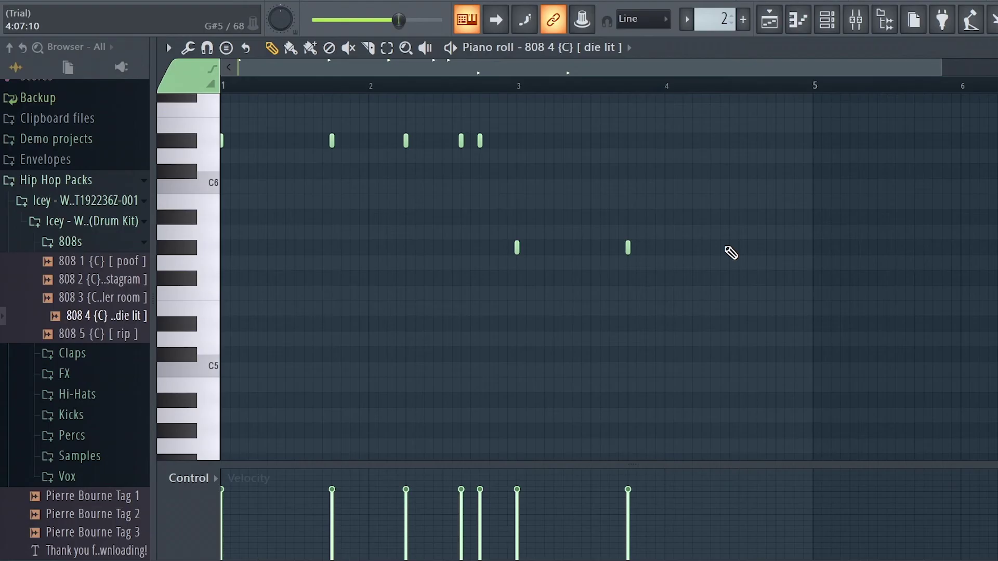
left_click(721, 247)
left_click(739, 248)
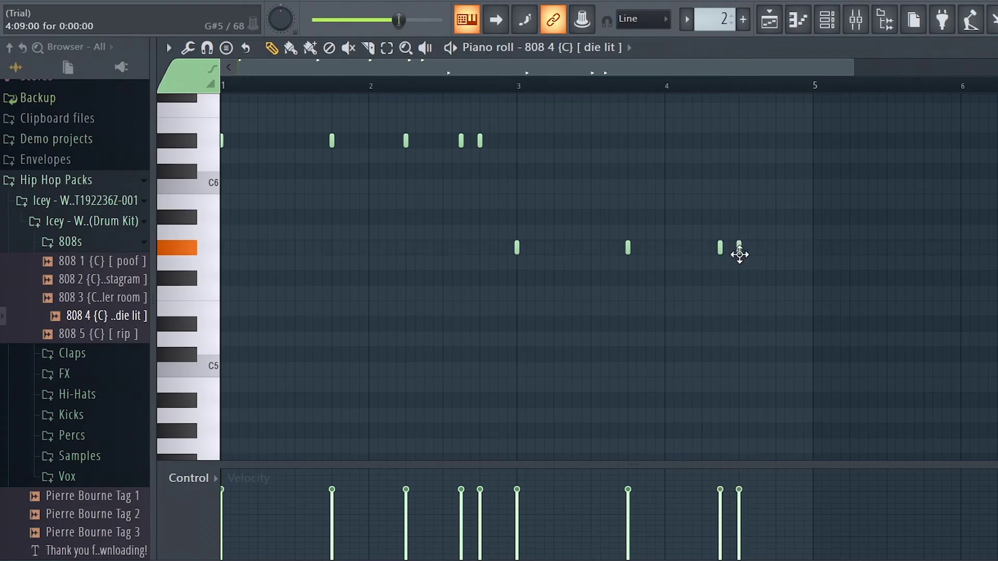
key("space")
left_click(757, 248)
right_click(739, 248)
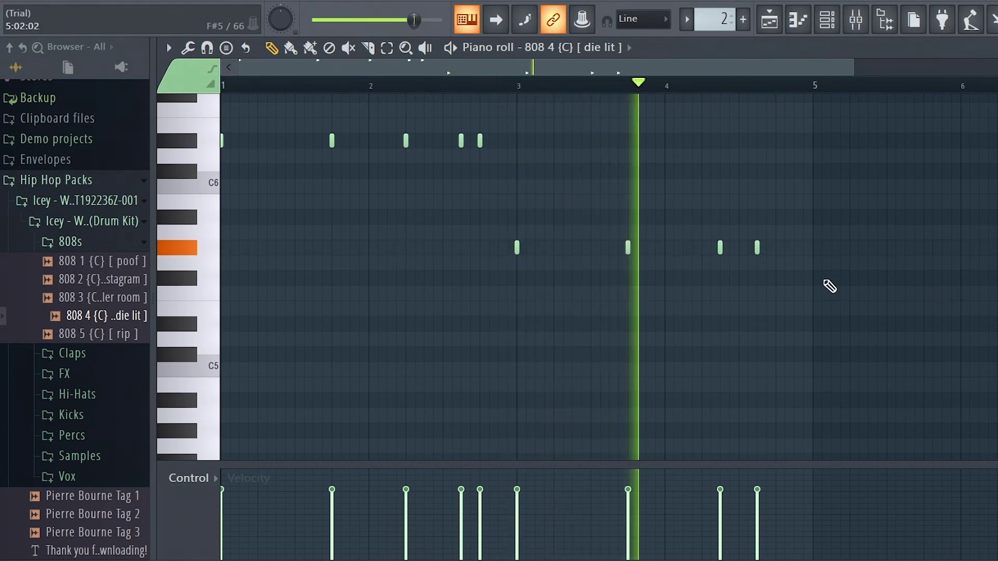
left_click(785, 248)
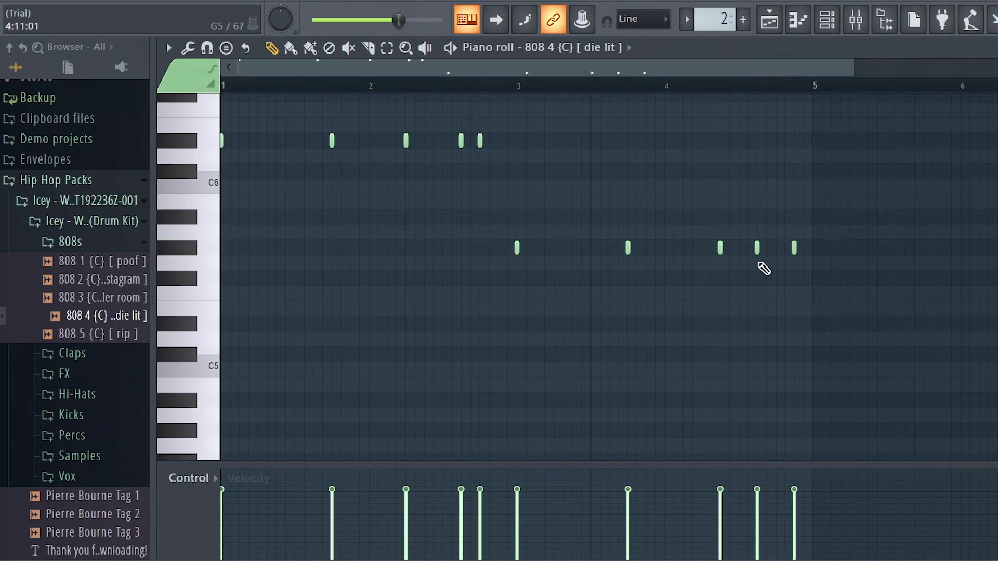
Move the first G#5 note in bar 4 slightly earlier and play the 808 pattern back.
left_click_drag(719, 246, 702, 248)
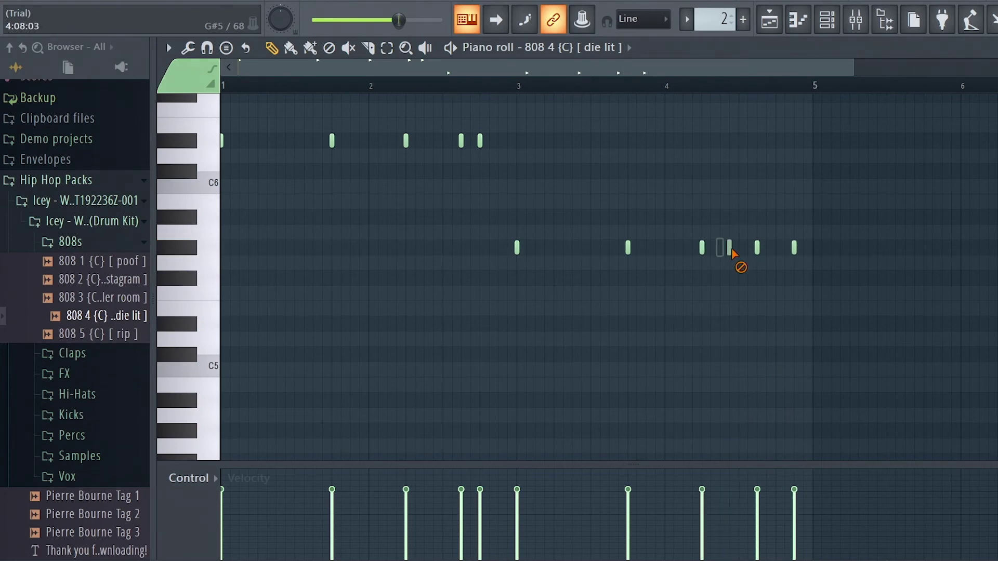
key("space")
left_click(524, 84)
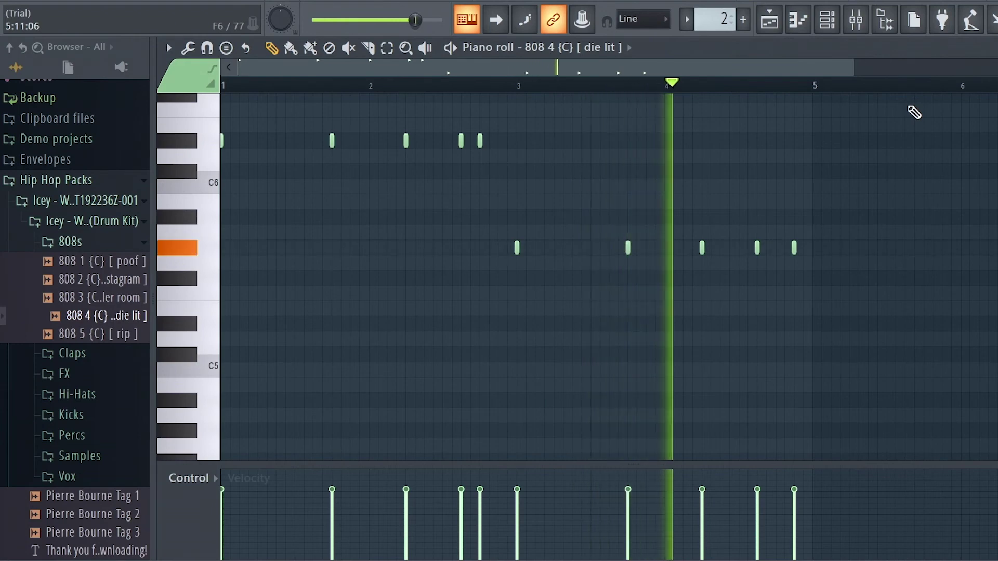
key("space")
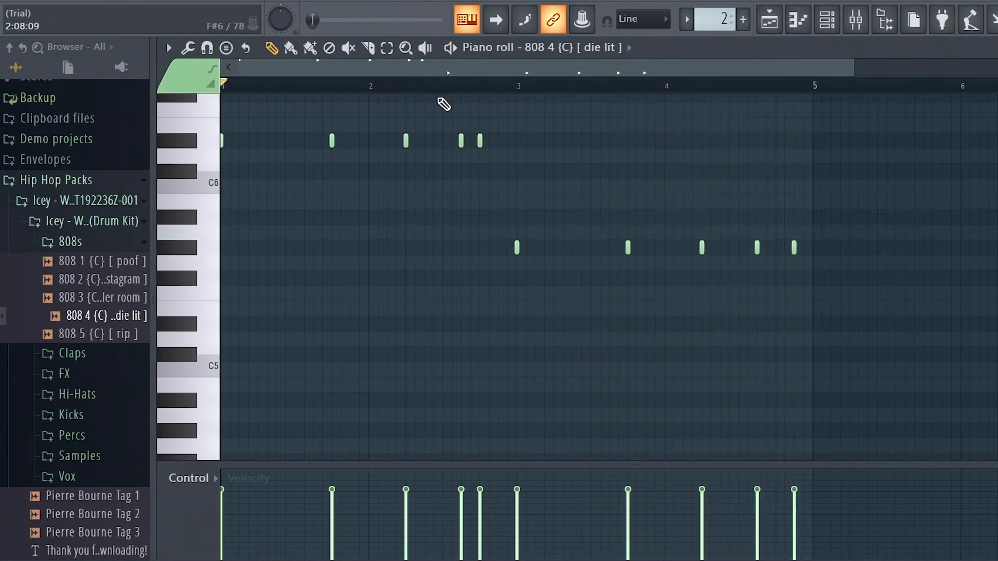
Select all the 808 notes and raise their velocity to maximum in the note properties.
key("ctrl+a")
double_click(479, 140)
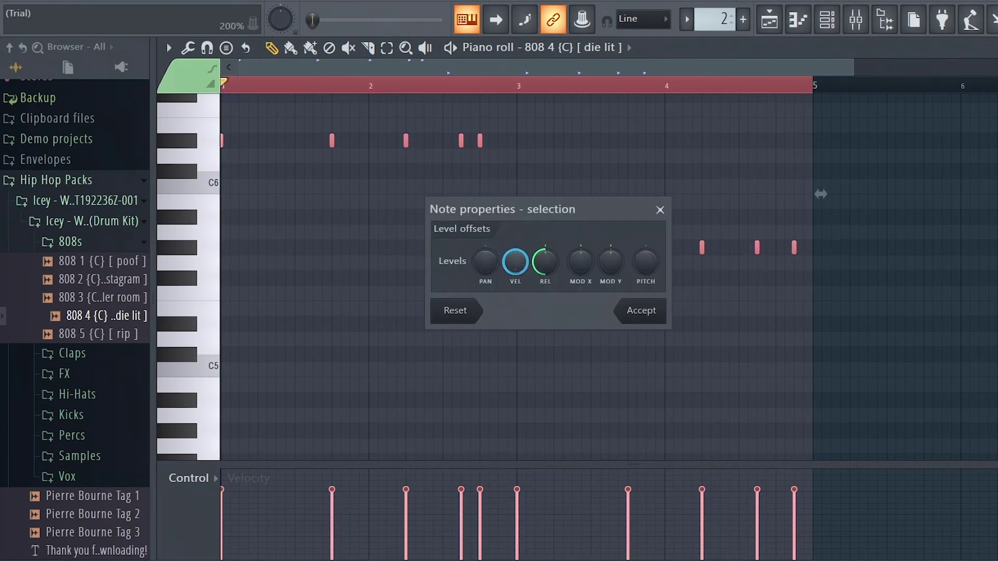
key("Escape")
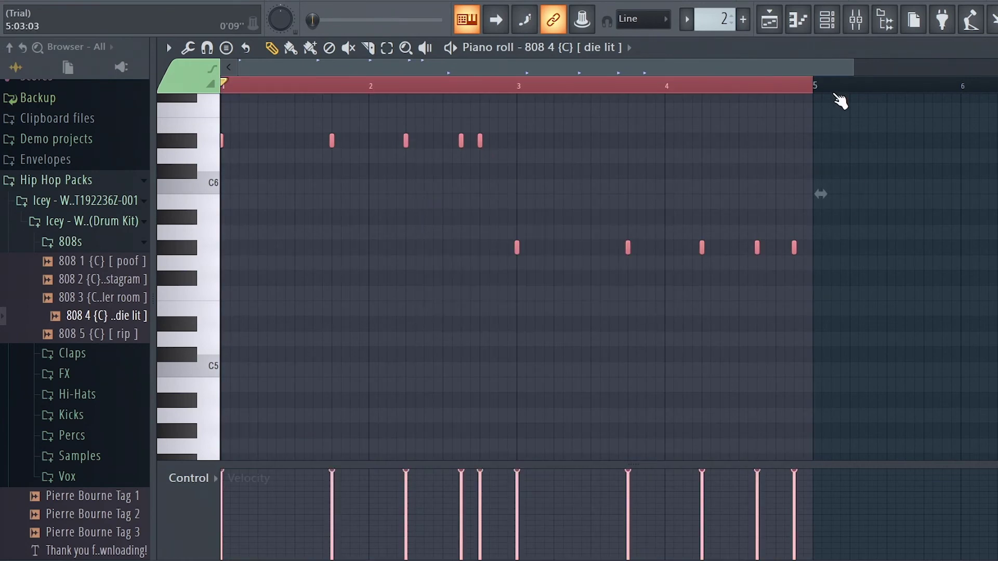
Lower the five D#6 notes in bars 1–2 by one octave to D#5 and play the pattern.
key("space")
left_click(827, 20)
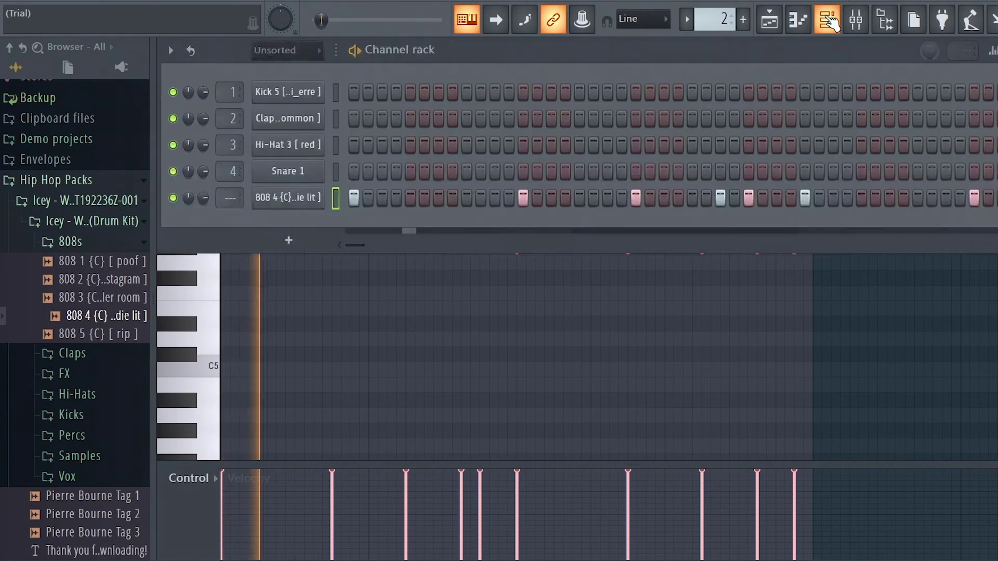
key("space")
key("F6")
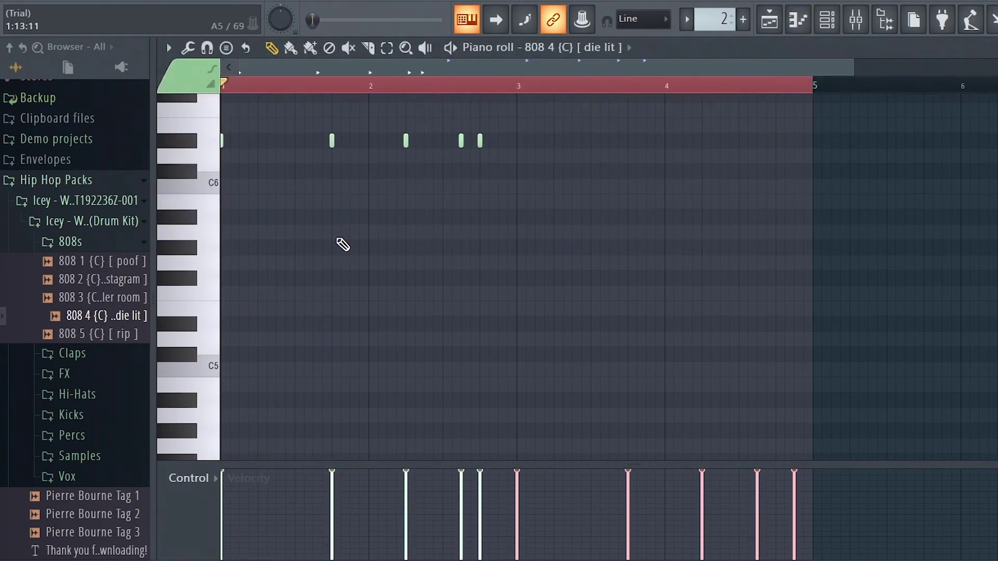
left_click(489, 223)
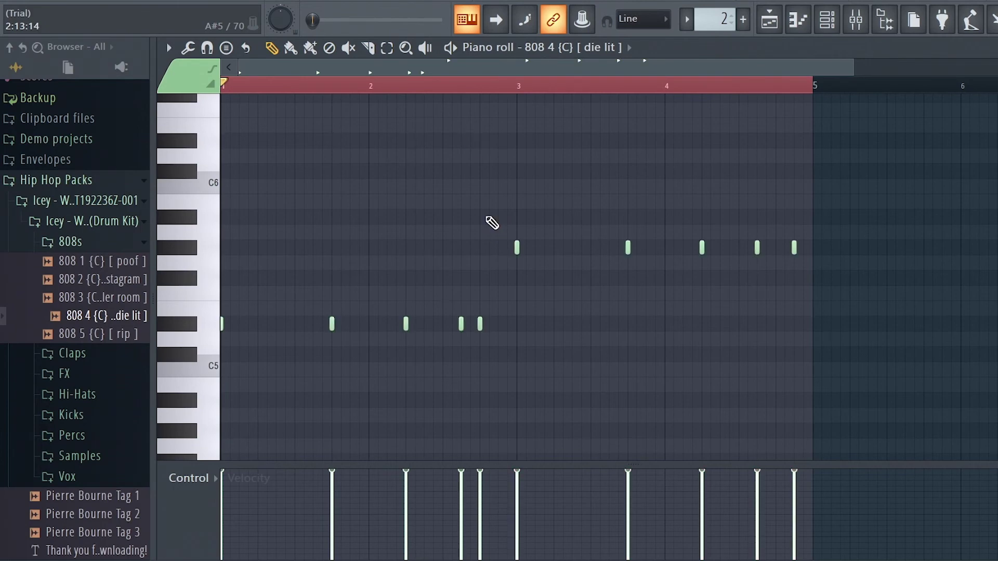
key("space")
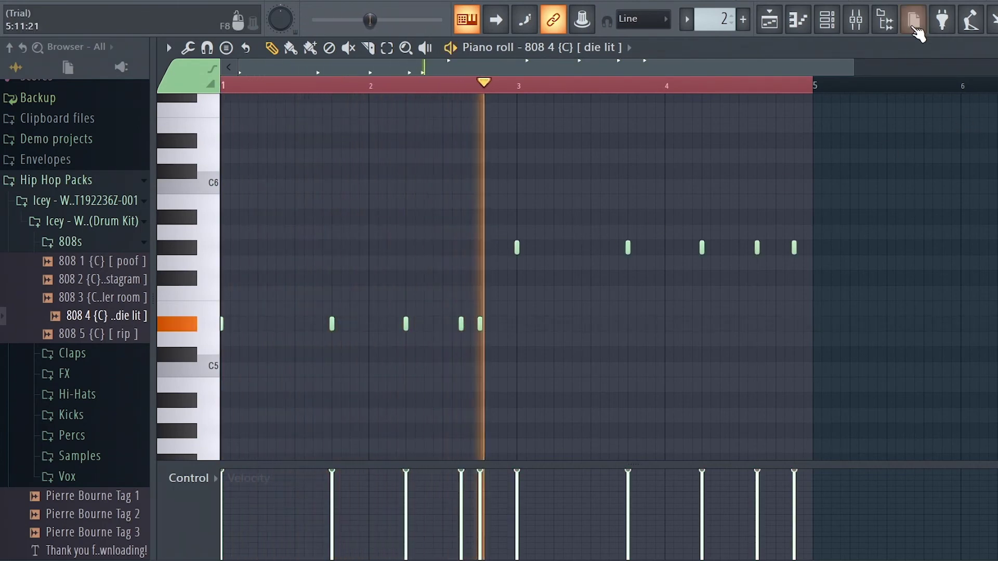
Route the 808 channel to mixer insert 7 and lower that insert's volume fader to 80% (-4.8 dB).
left_click(856, 21)
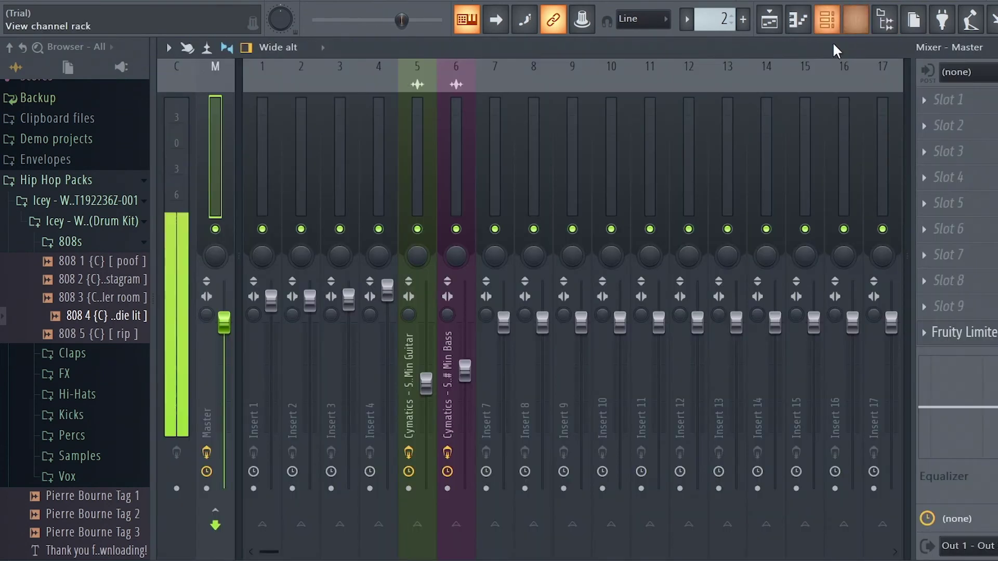
left_click(827, 21)
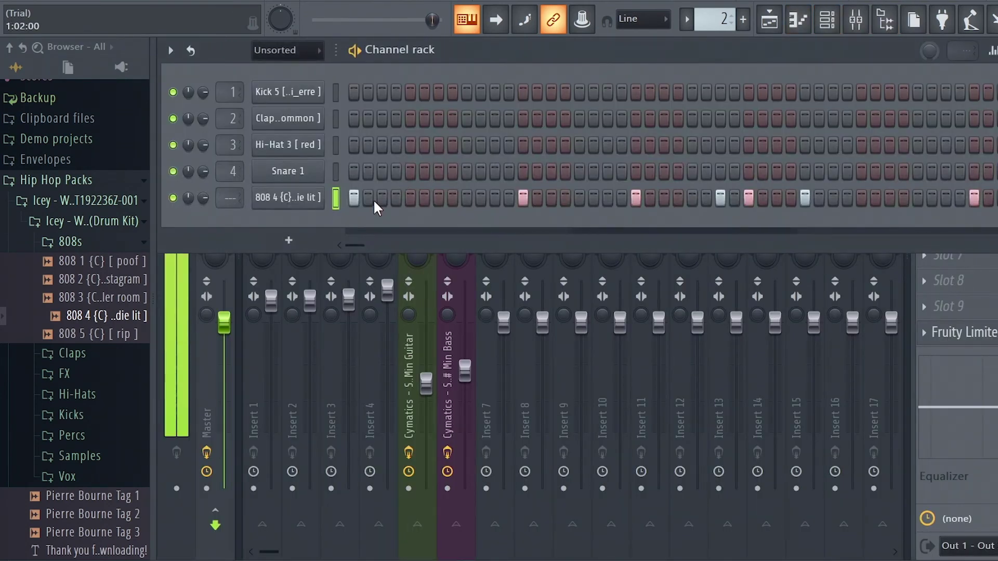
key("ctrl+l")
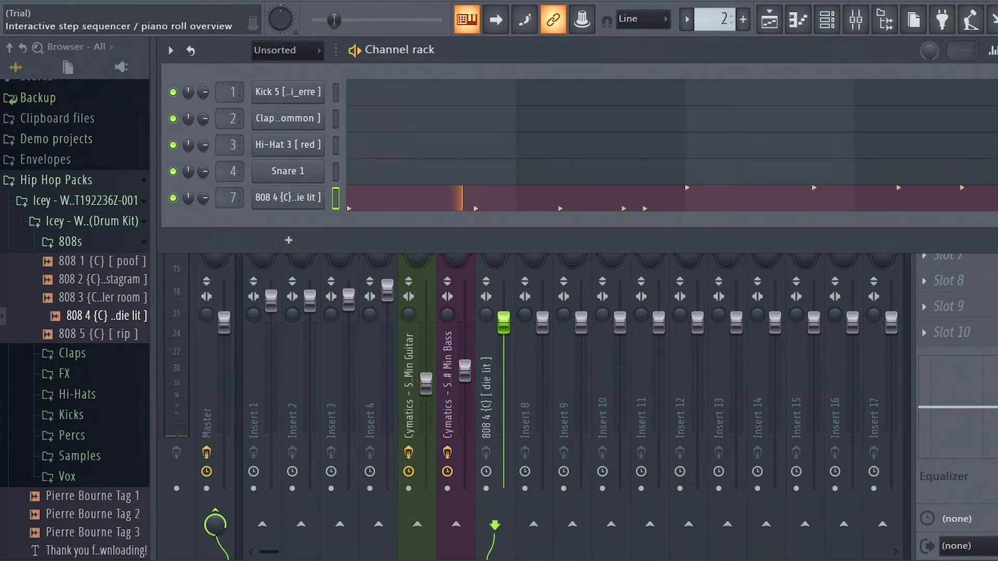
left_click(997, 50)
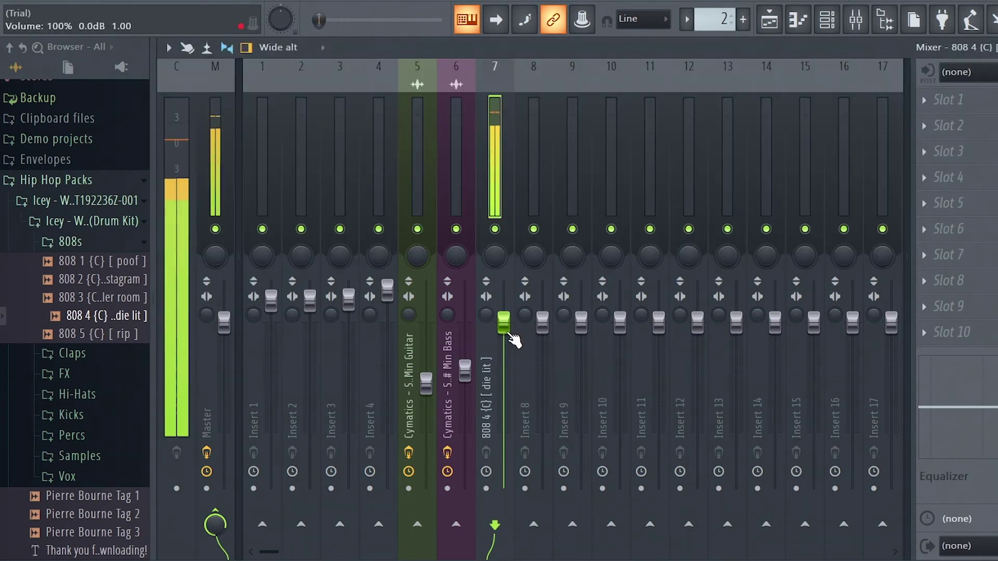
left_click_drag(512, 338, 512, 352)
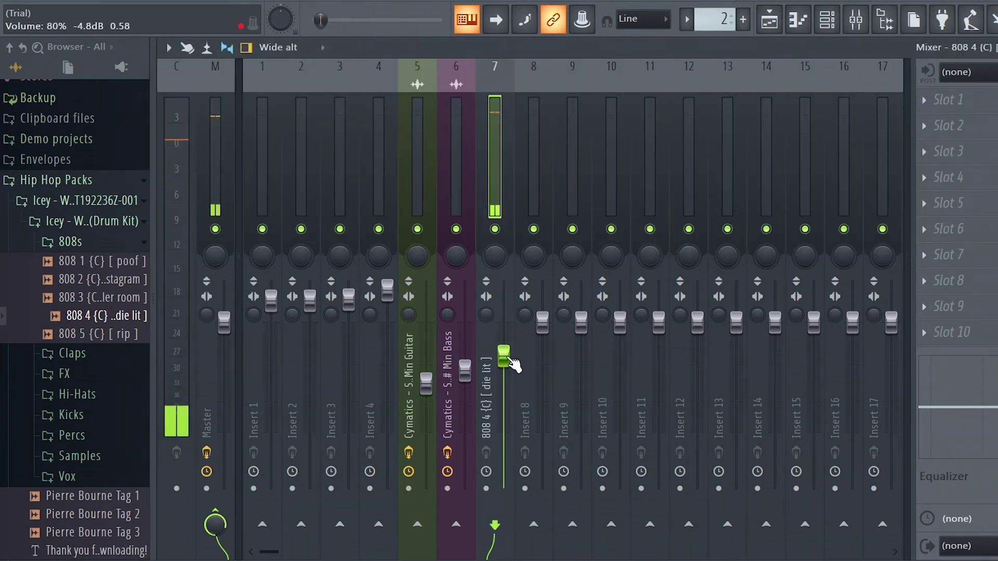
left_click(93, 202)
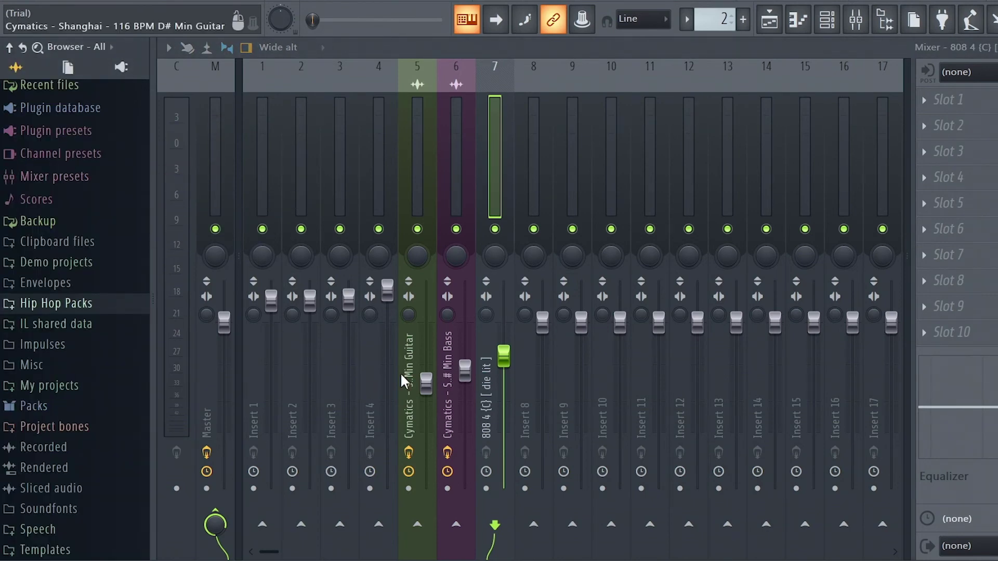
Review the 808 channel's volume envelope and sample settings, and play the pattern to check its level.
left_click(827, 19)
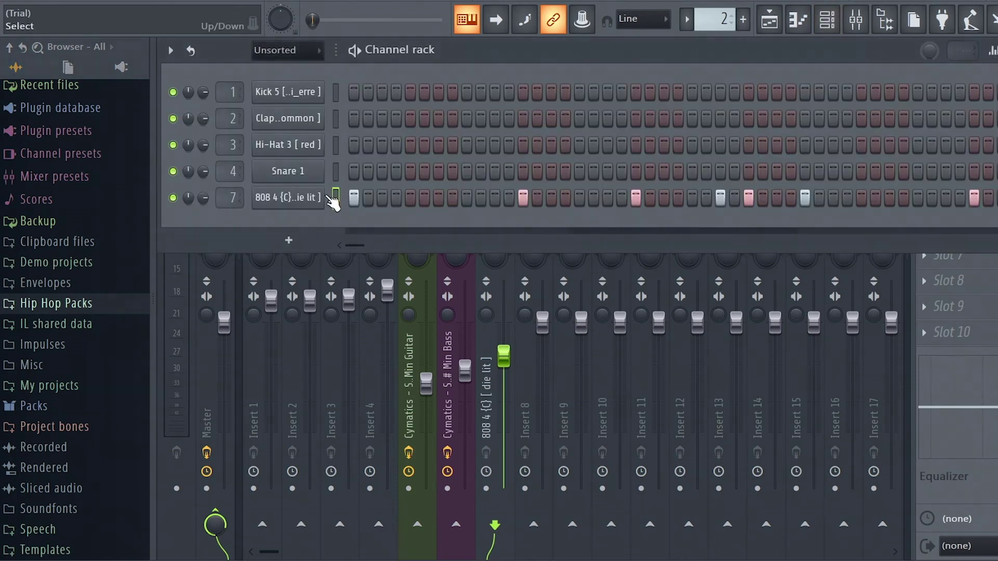
right_click(265, 197)
key("Escape")
left_click(312, 199)
left_click(392, 127)
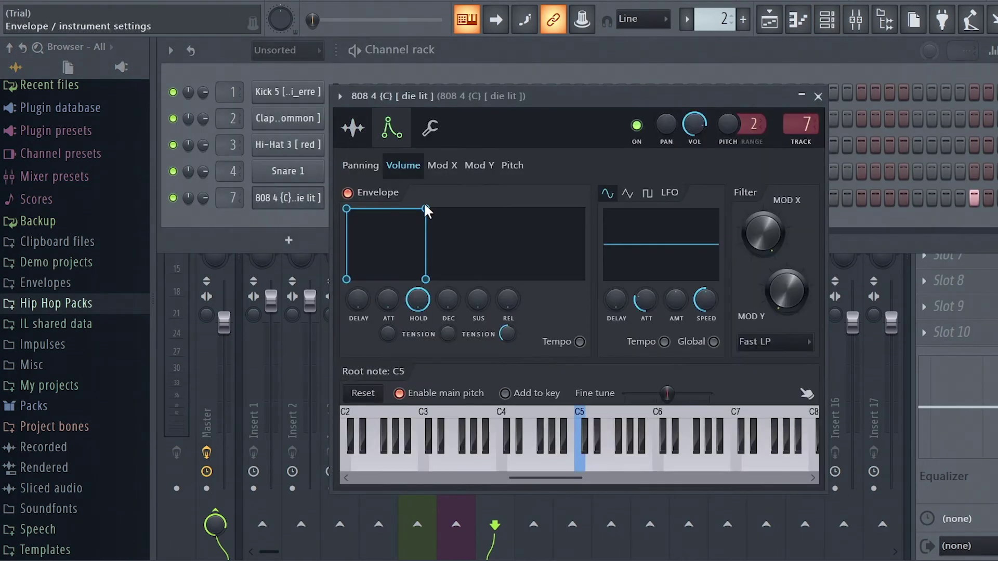
left_click(363, 138)
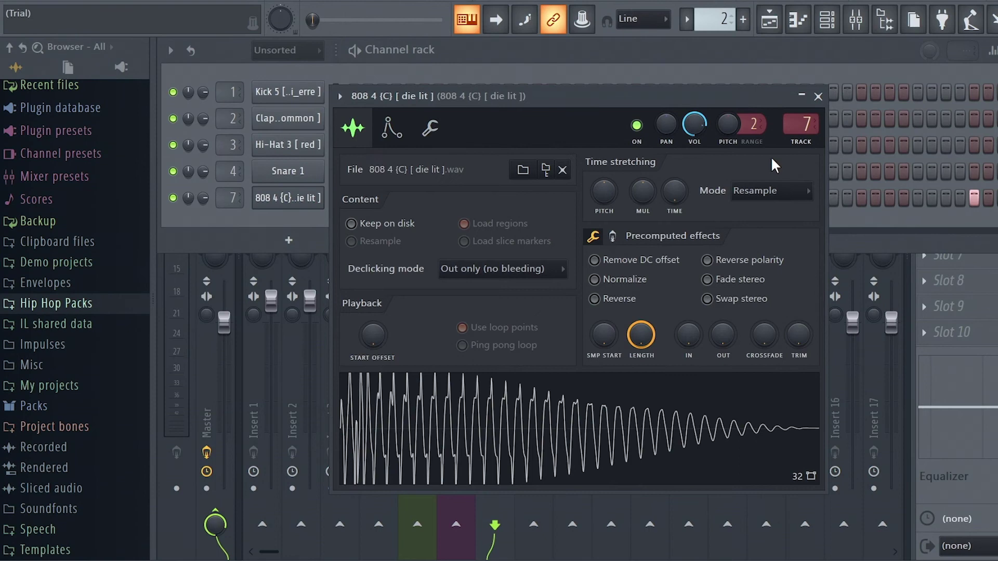
left_click(819, 97)
key("F6")
key("space")
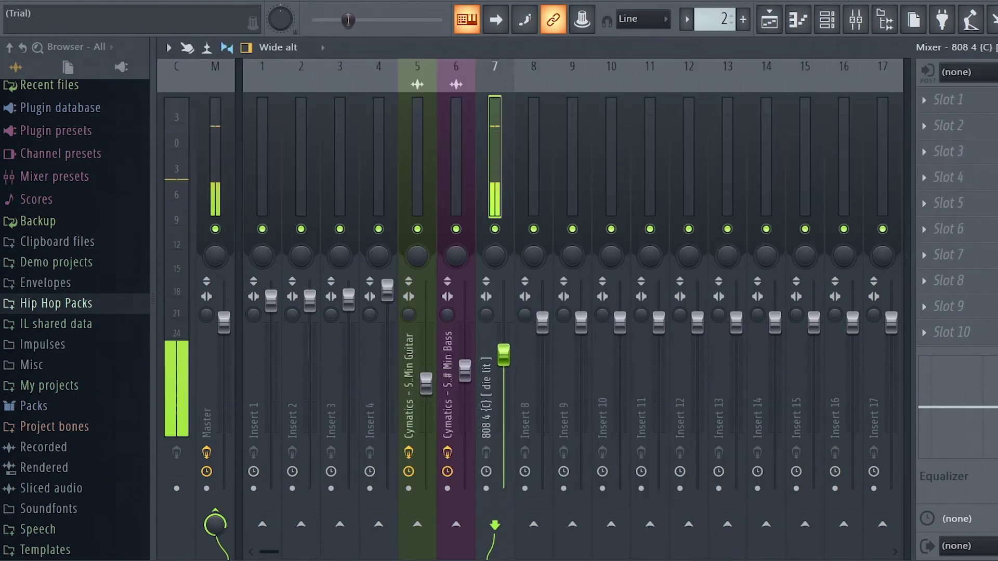
Solo the drum clips on Track 3 in the playlist and look at Pattern 1's kick notes.
key("F7")
key("F5")
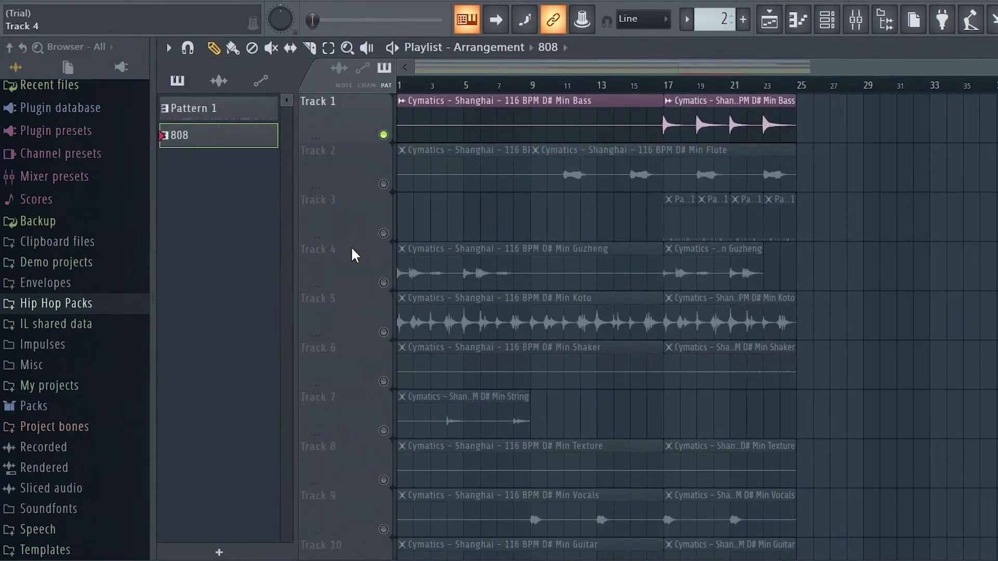
scroll(364, 249, "down", 5)
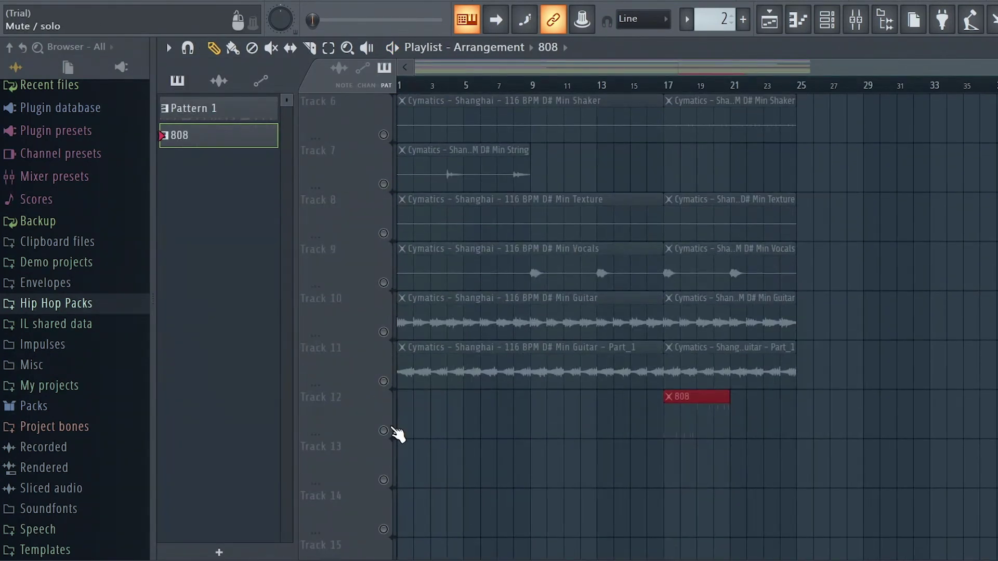
scroll(725, 204, "up", 4)
double_click(694, 190)
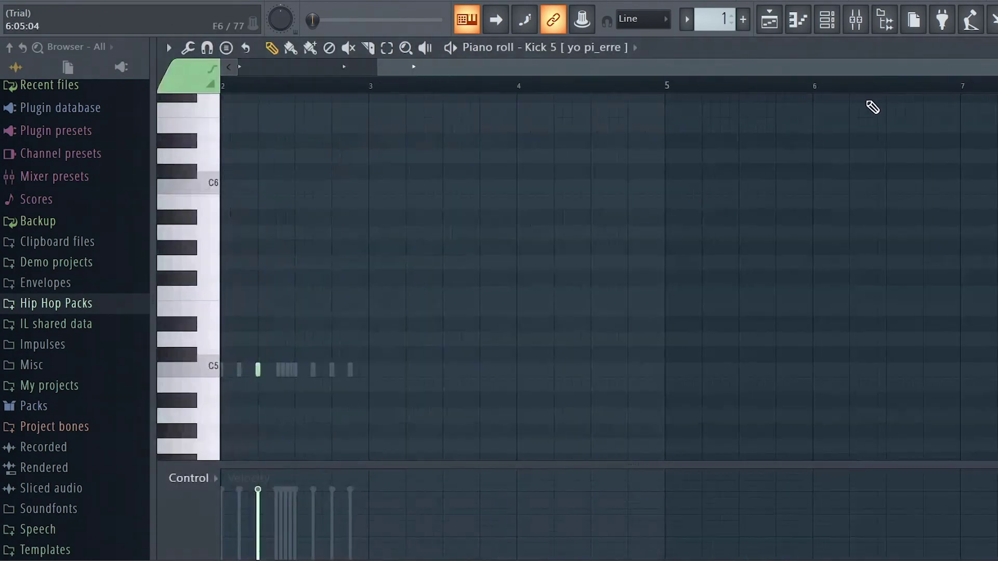
key("F5")
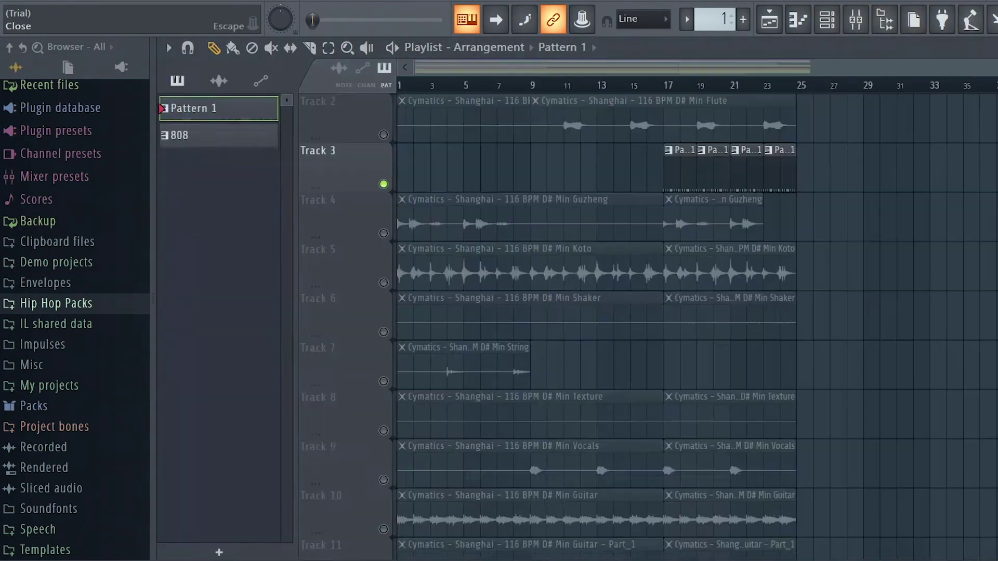
Reopen the 808 pattern and duplicate the 808's rhythm as C5 notes on the Kick 5 channel.
scroll(696, 311, "down", 3)
double_click(701, 472)
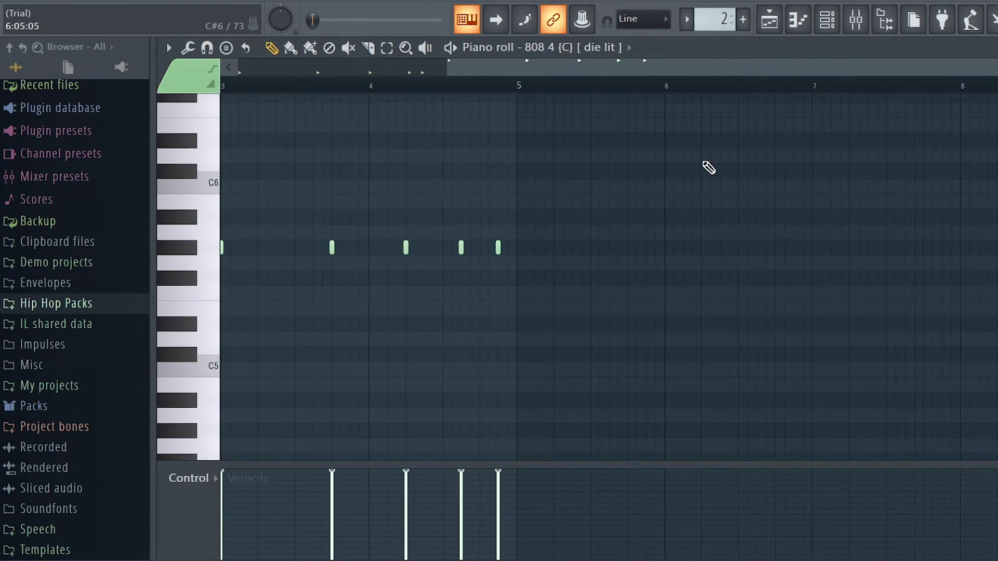
left_click(623, 48)
left_click(593, 231)
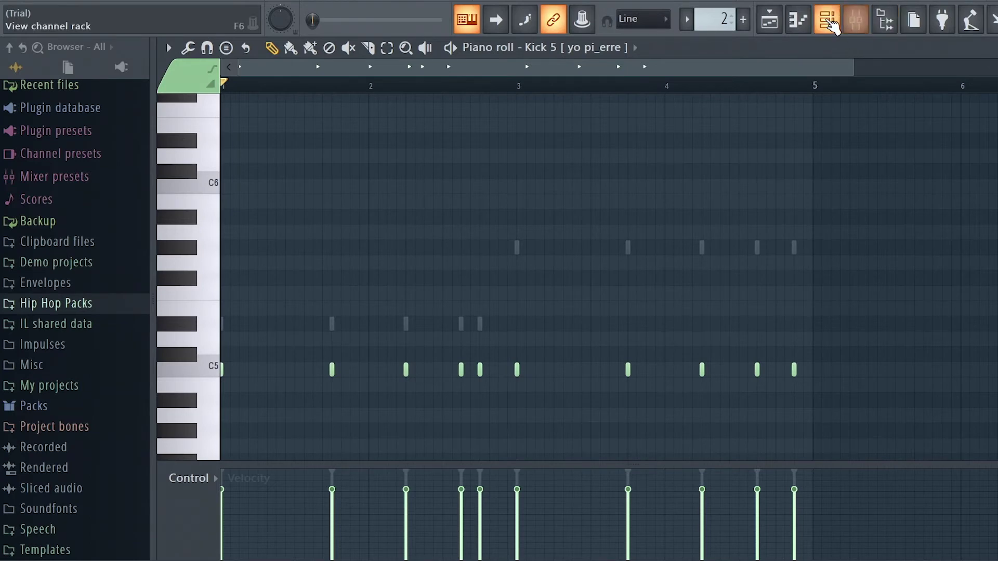
left_click(828, 21)
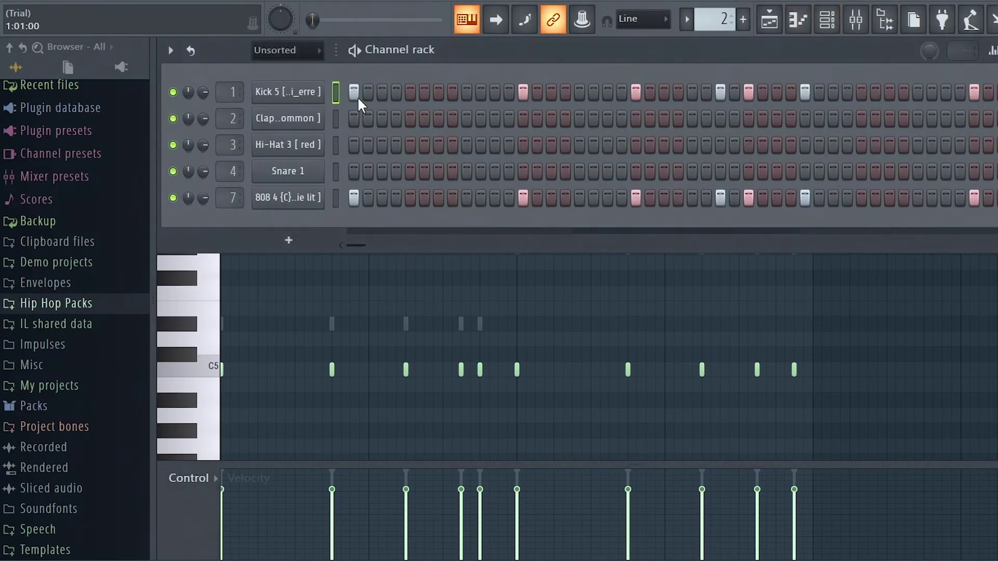
Transfer the Kick 5 notes from the 808 pattern to the Kick 5 channel in Pattern 1, replacing its existing kicks.
right_click(317, 92)
left_click(538, 98)
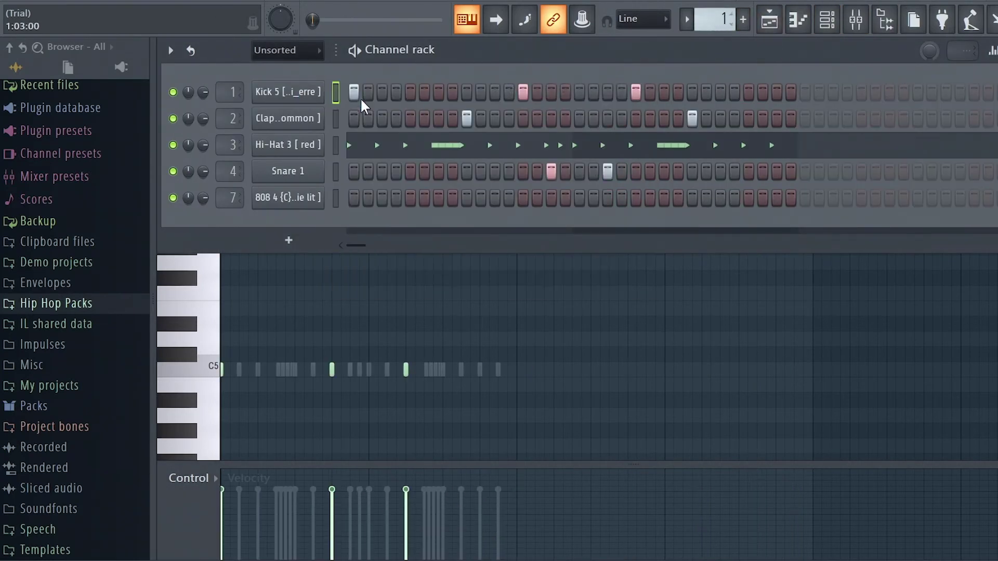
right_click(306, 92)
left_click(622, 141)
key("Escape")
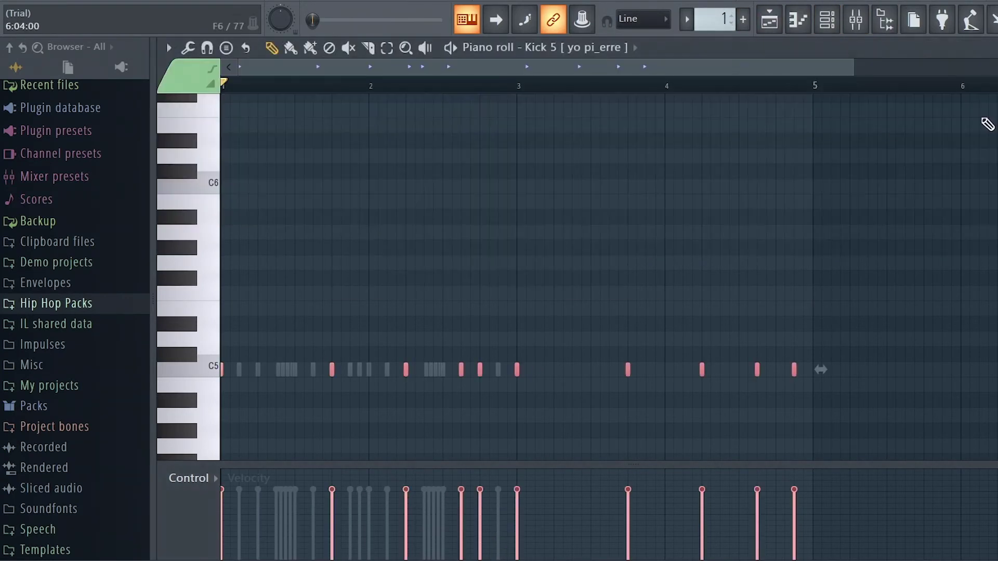
key("Escape")
Remove the extra Pattern 1 clips on Track 3, keeping only the one at bar 17, and duplicate that clip directly after itself.
scroll(733, 376, "up", 4)
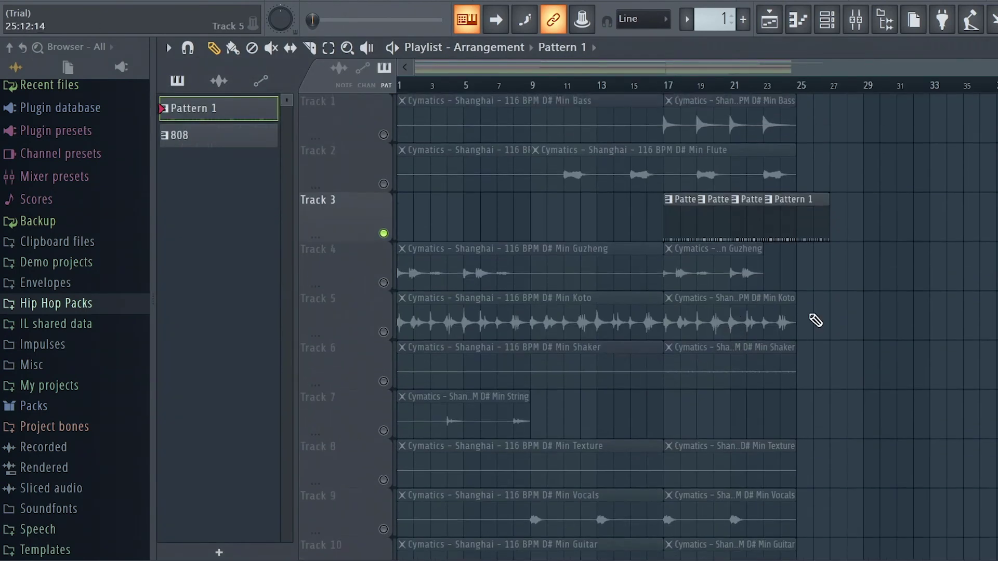
right_click(799, 205)
left_click_drag(723, 215, 675, 219)
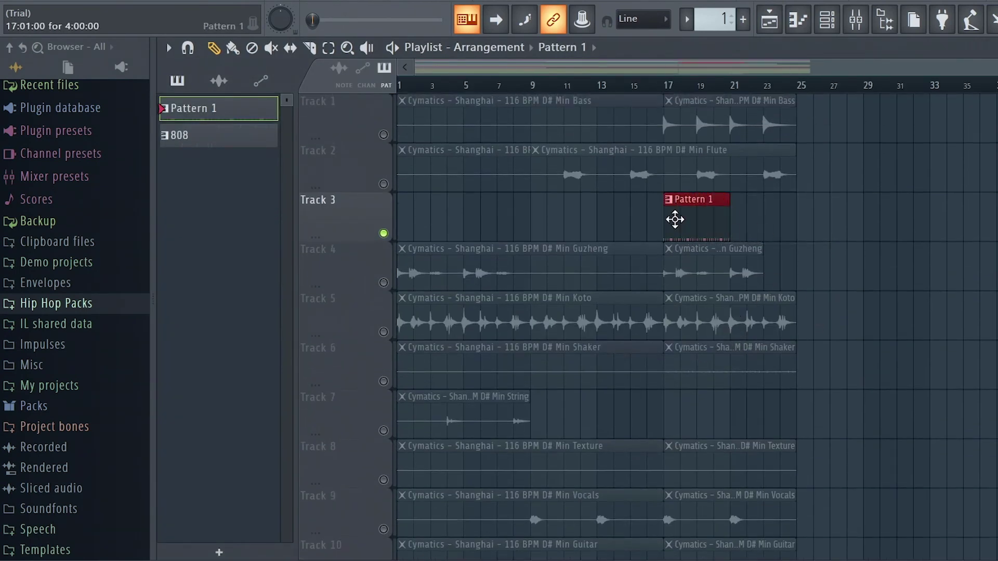
key("ctrl+b")
Duplicate the 808 clip on Track 12 so a second one starts at bar 21, and play the arrangement from bar 17.
left_click_drag(846, 255, 912, 253)
scroll(941, 366, "down", 3)
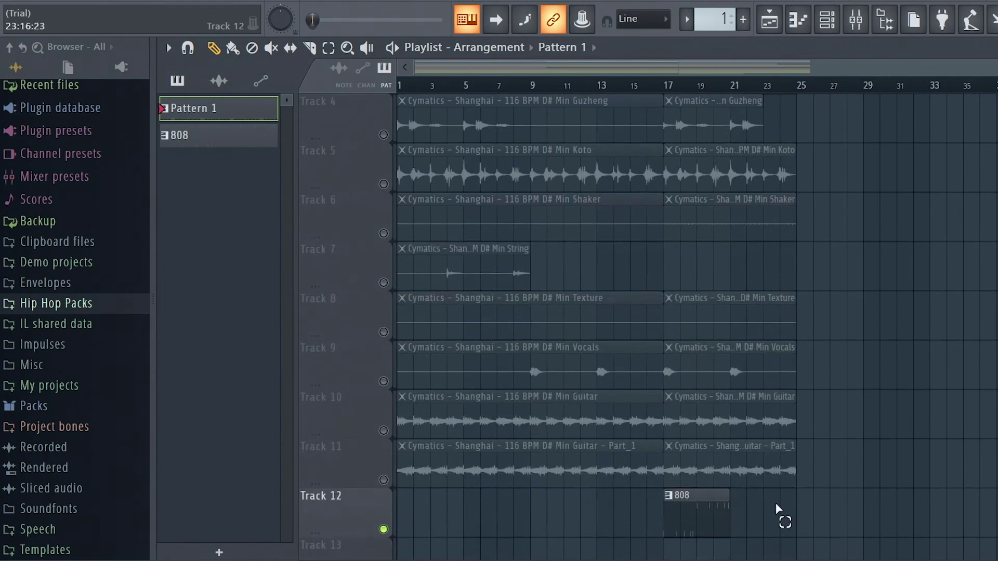
key("ctrl+b")
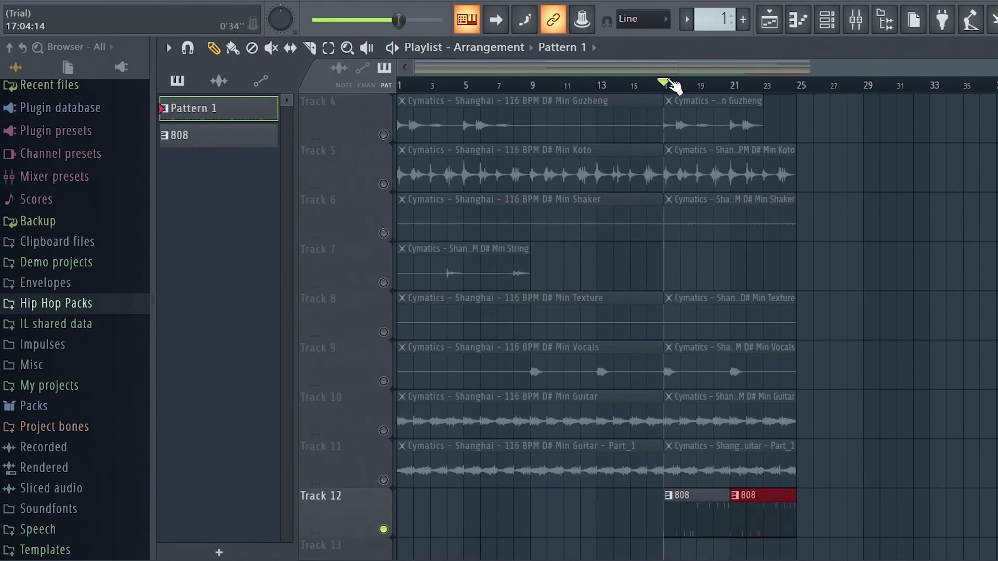
key("space")
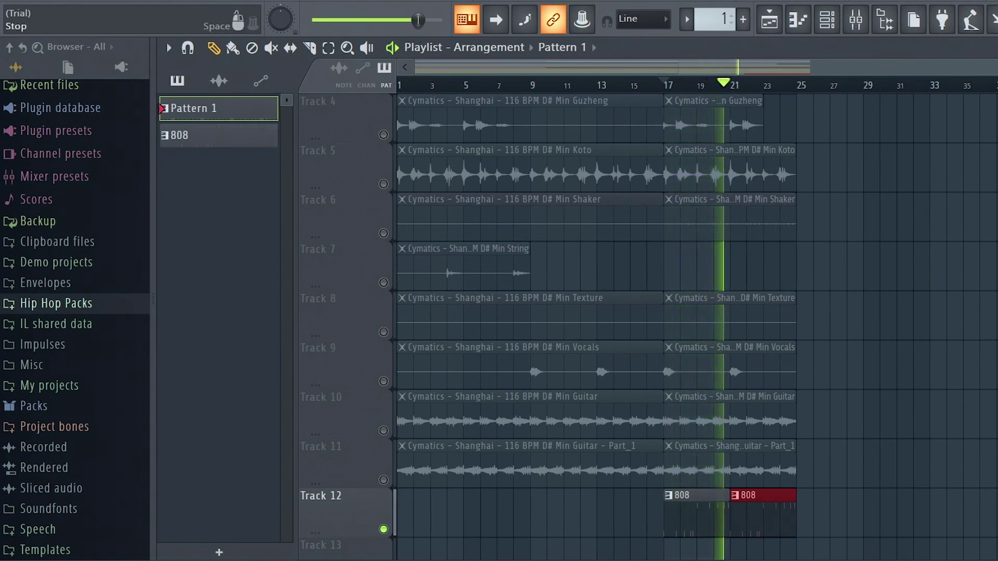
key("space")
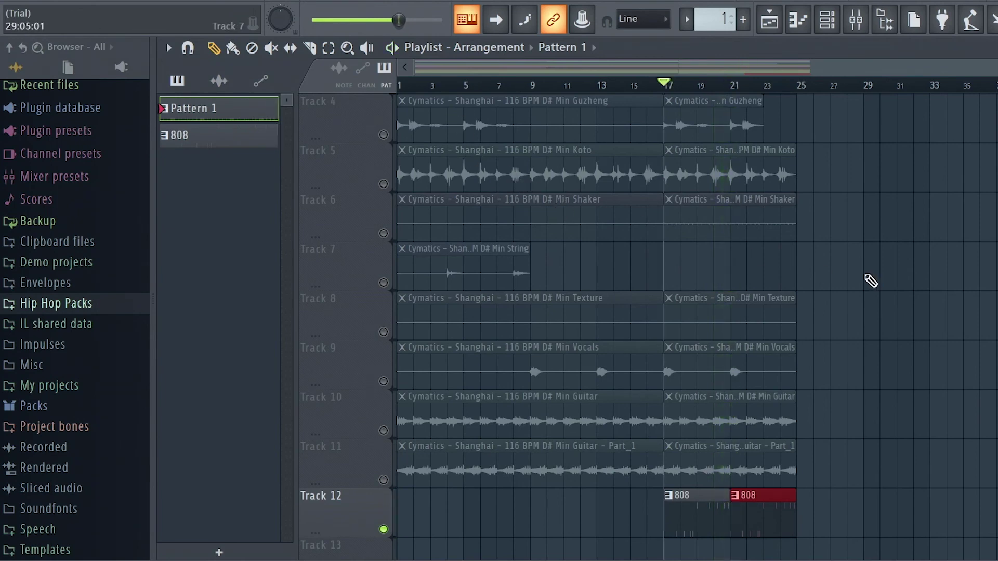